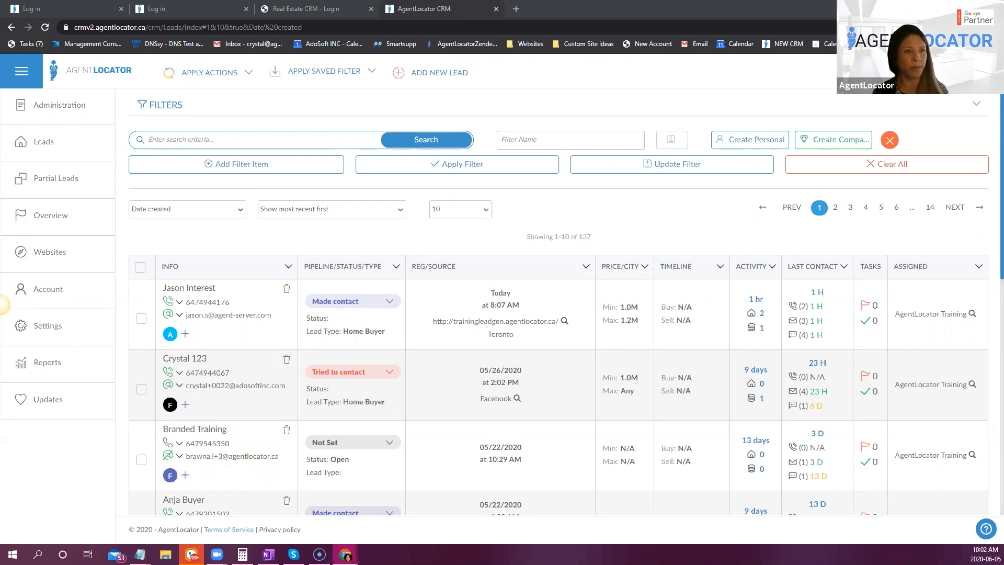
- Switch to the Google Docs document and read through the buyer campaign's call criteria and its scheduled text and email messages
key("alt+Tab")
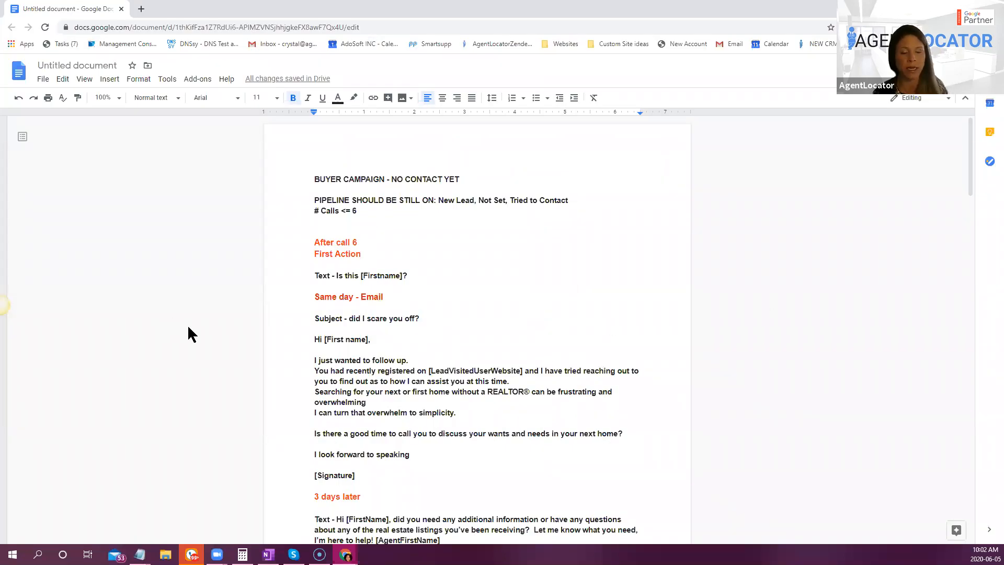
scroll(480, 343, "down", 2)
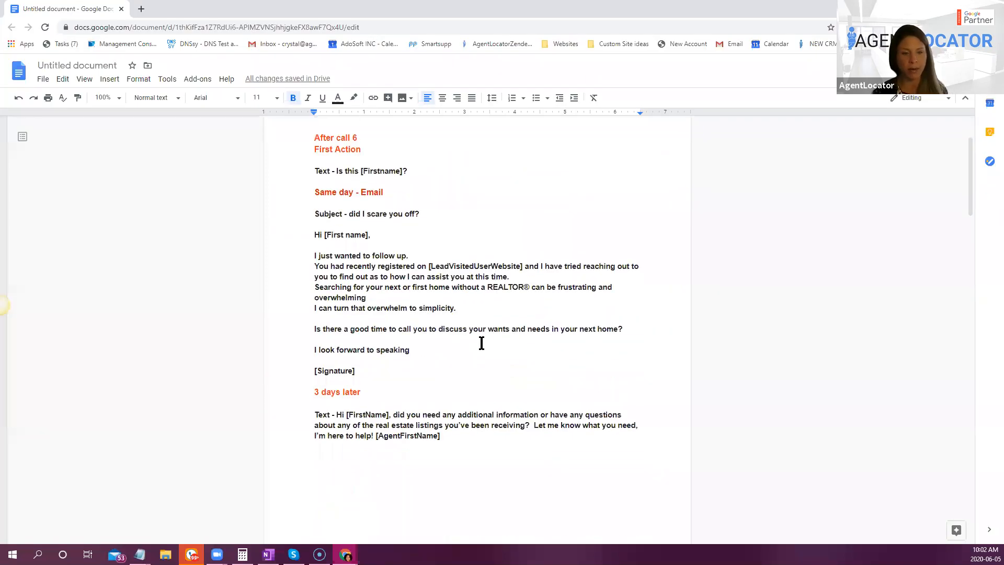
scroll(478, 344, "up", 2)
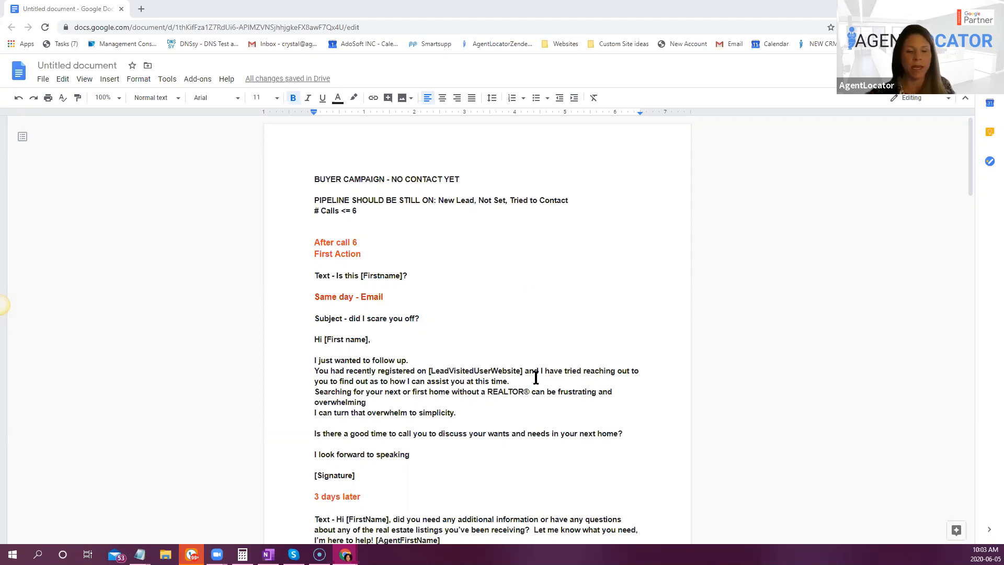
scroll(533, 377, "down", 1)
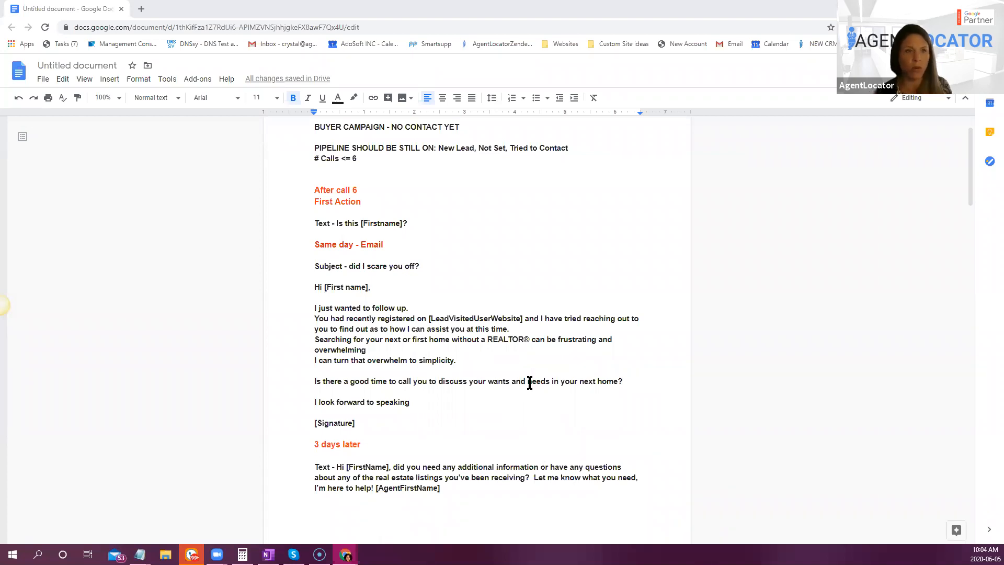
scroll(520, 384, "down", 2)
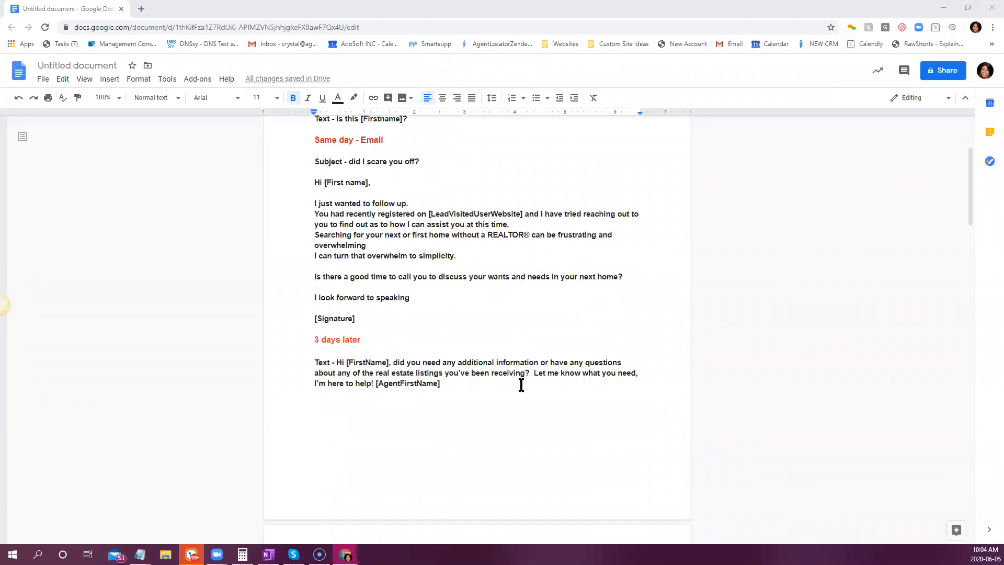
scroll(515, 422, "down", 5)
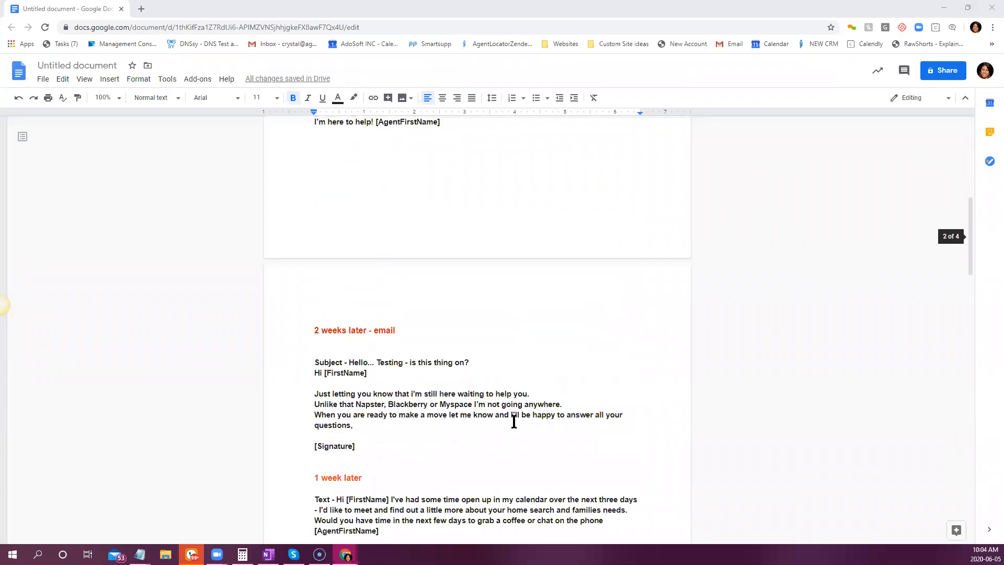
scroll(515, 422, "down", 3)
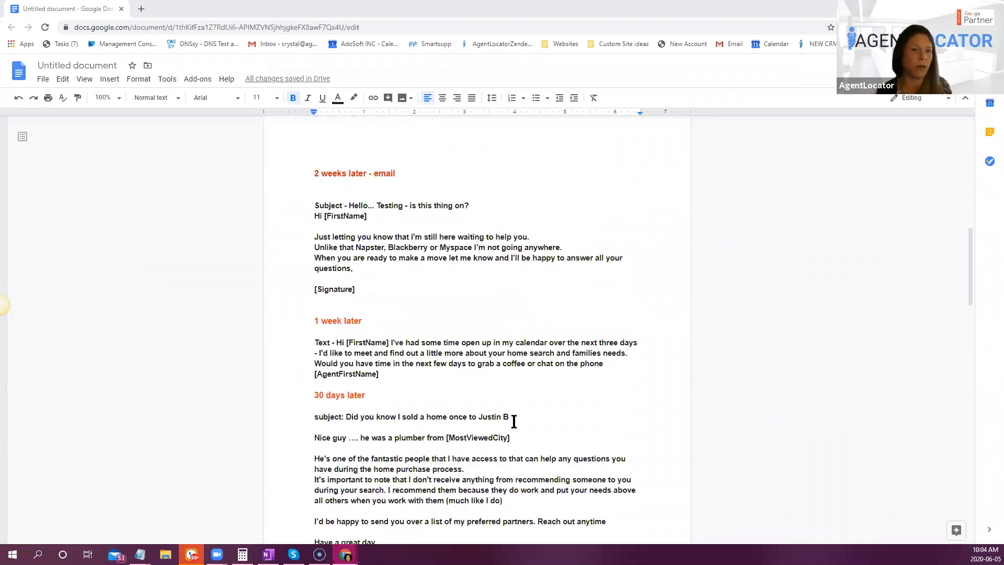
scroll(515, 429, "up", 11)
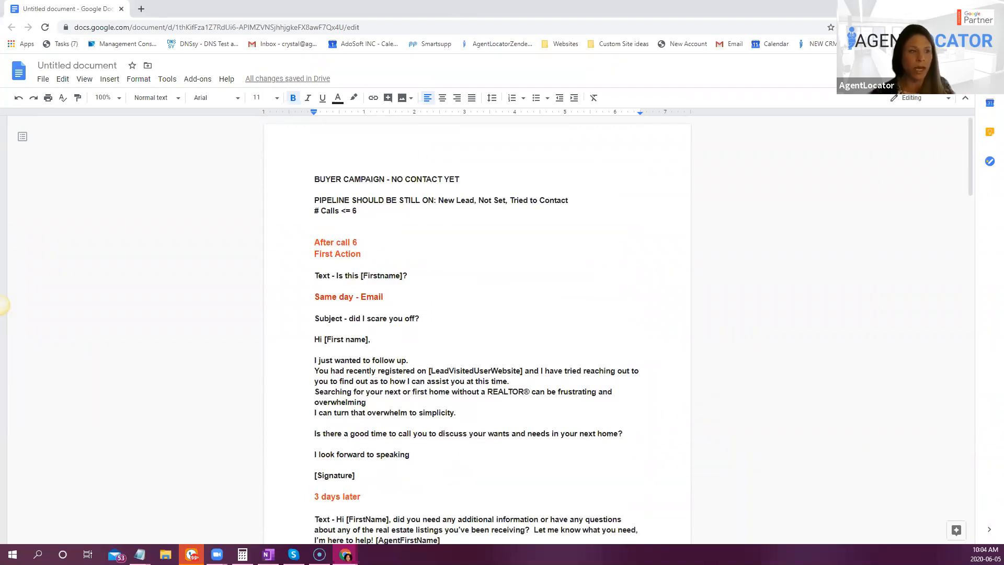
- Return to the AgentLocator CRM leads list, load the saved filter "#1 New Lead - 0 calls logged" and examine its number-of-calls criterion
key("alt+Tab")
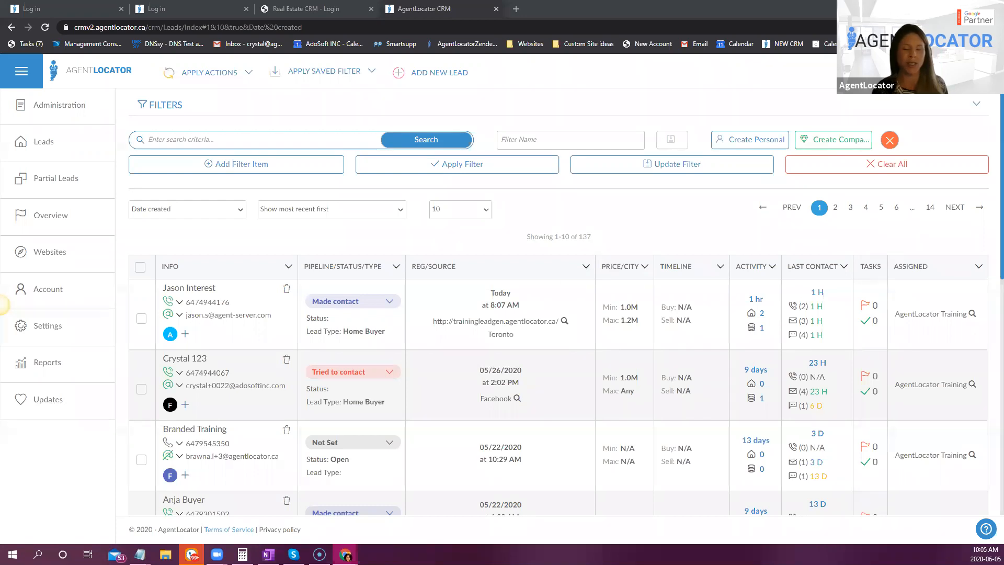
scroll(581, 218, "down", 1)
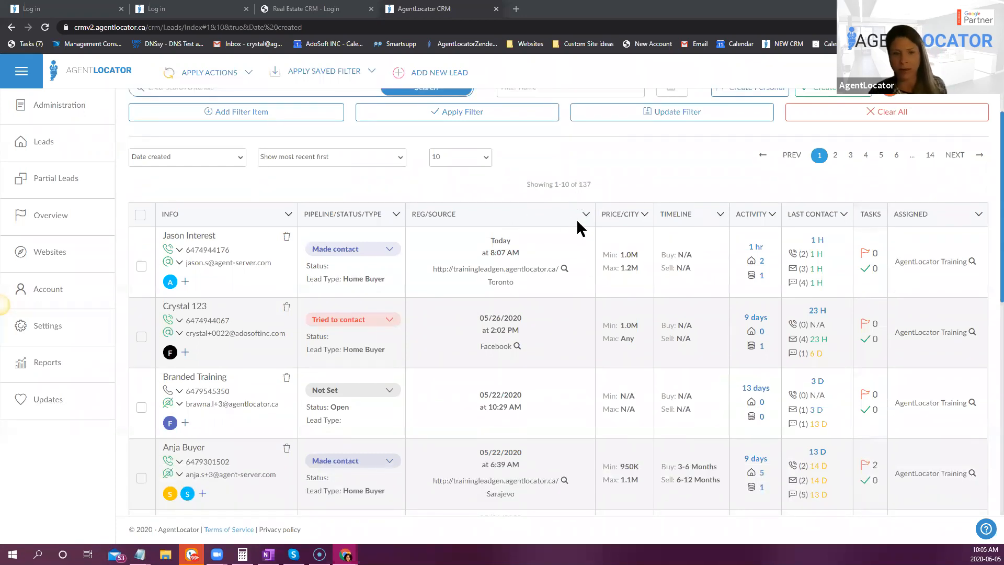
scroll(613, 314, "up", 1)
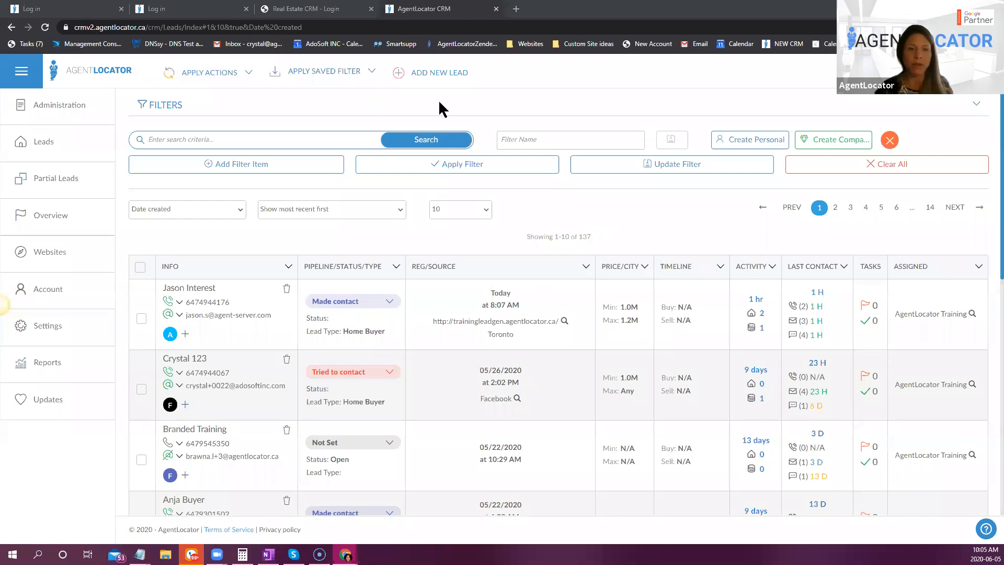
left_click(332, 72)
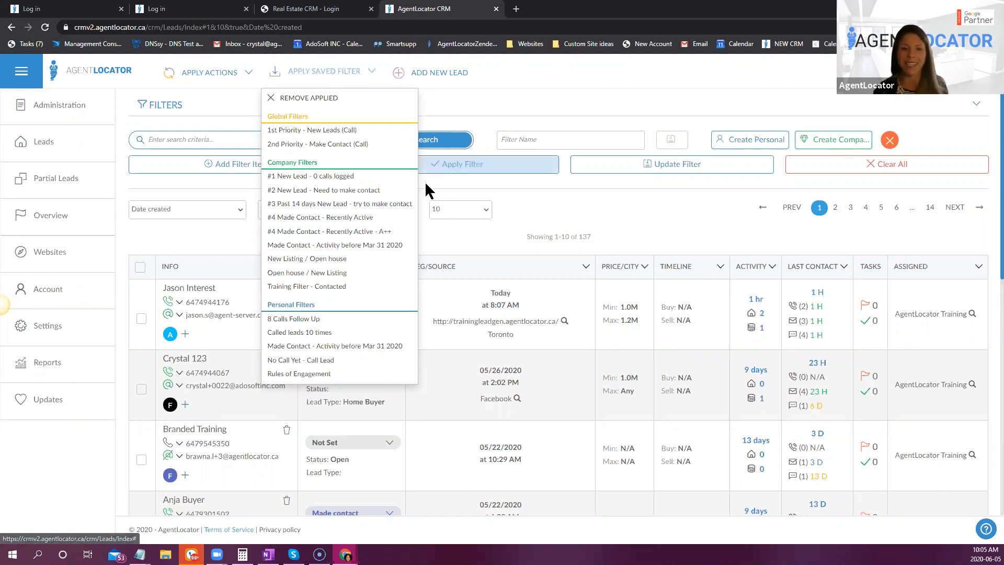
left_click(366, 176)
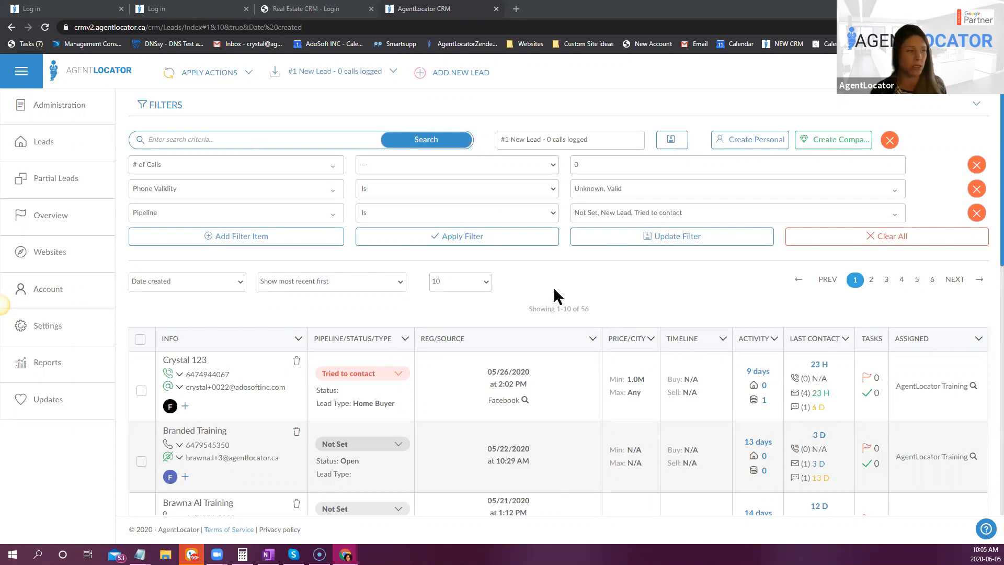
scroll(769, 367, "down", 1)
scroll(562, 246, "up", 1)
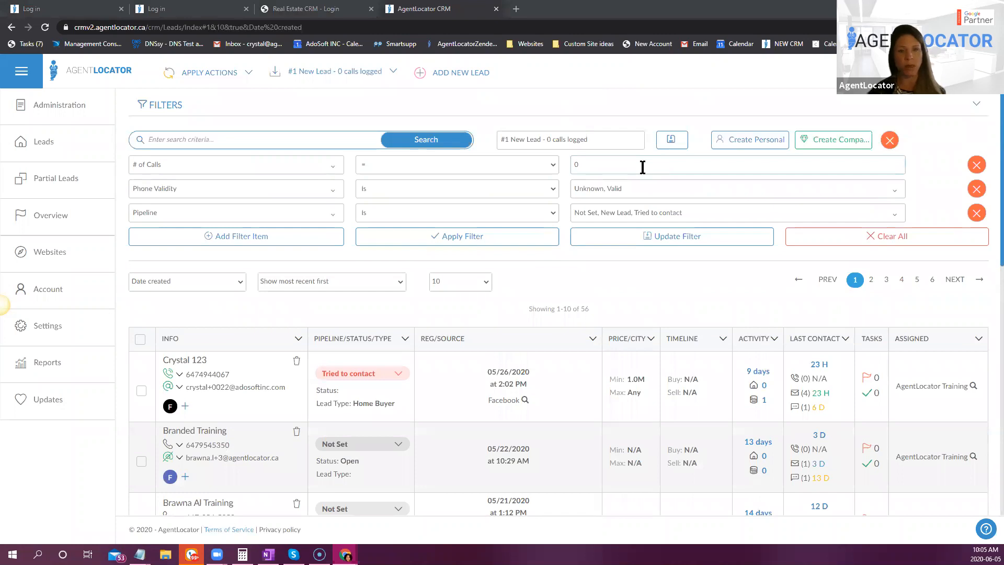
double_click(575, 165)
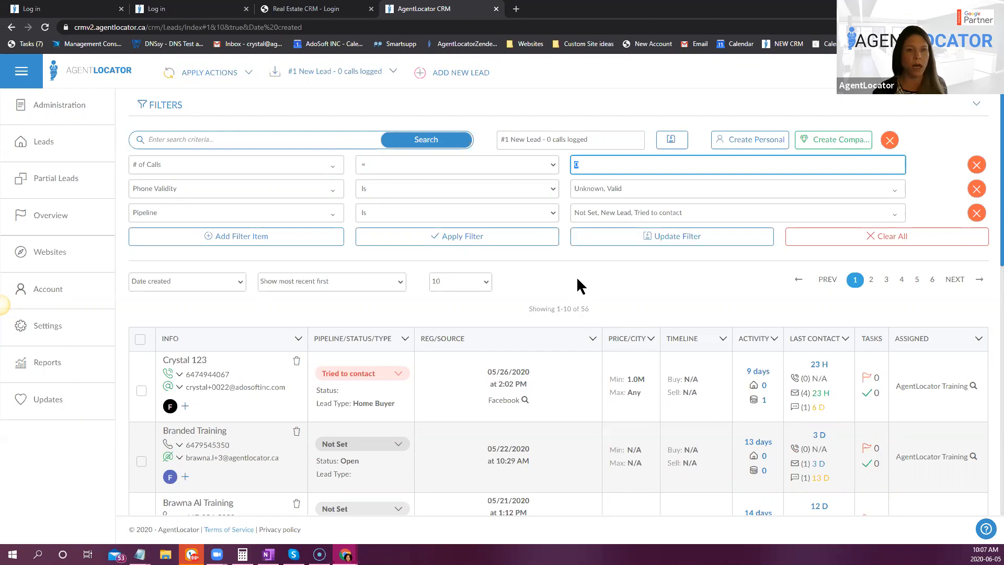
- Load the saved filter "#2 New Lead - Need to make contact" to review its criteria and clear all filter items
left_click(359, 74)
left_click(311, 191)
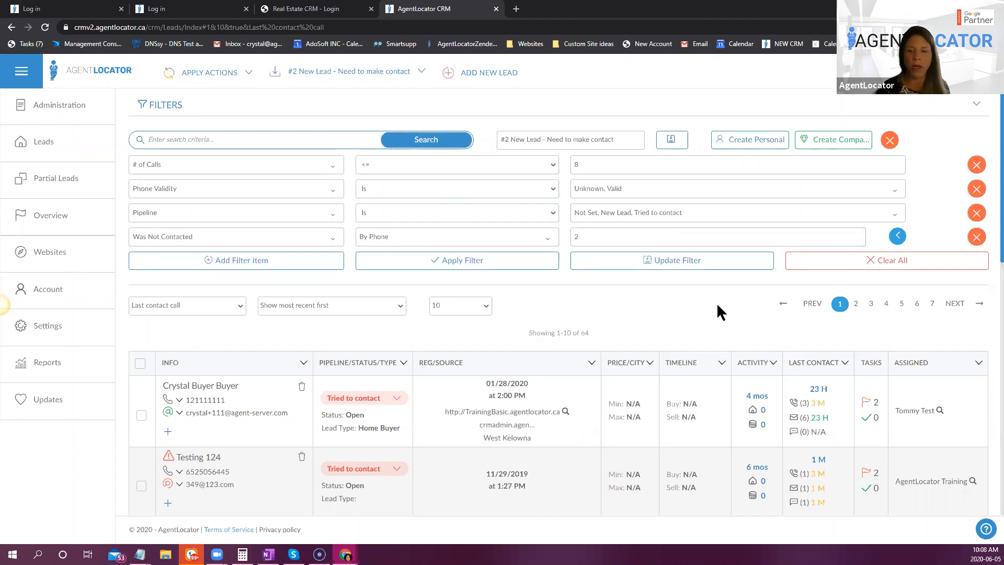
left_click(797, 263)
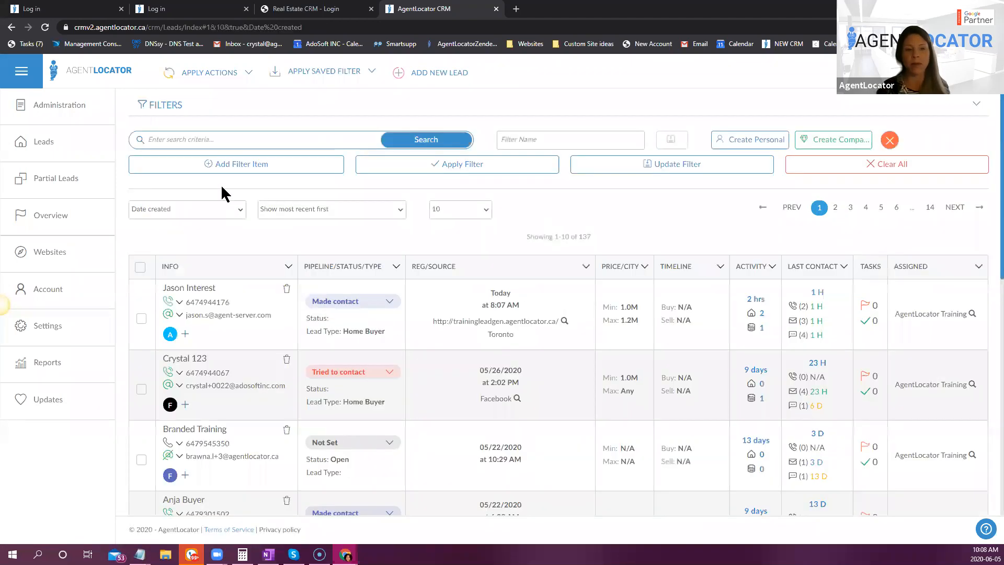
- Add a filter item for # of Calls >= 8
left_click(230, 164)
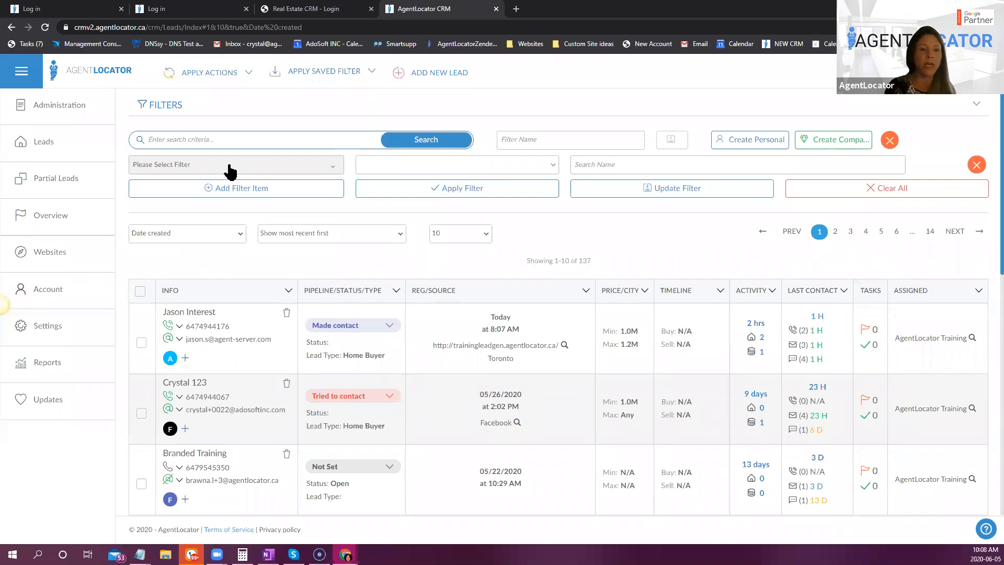
left_click(229, 166)
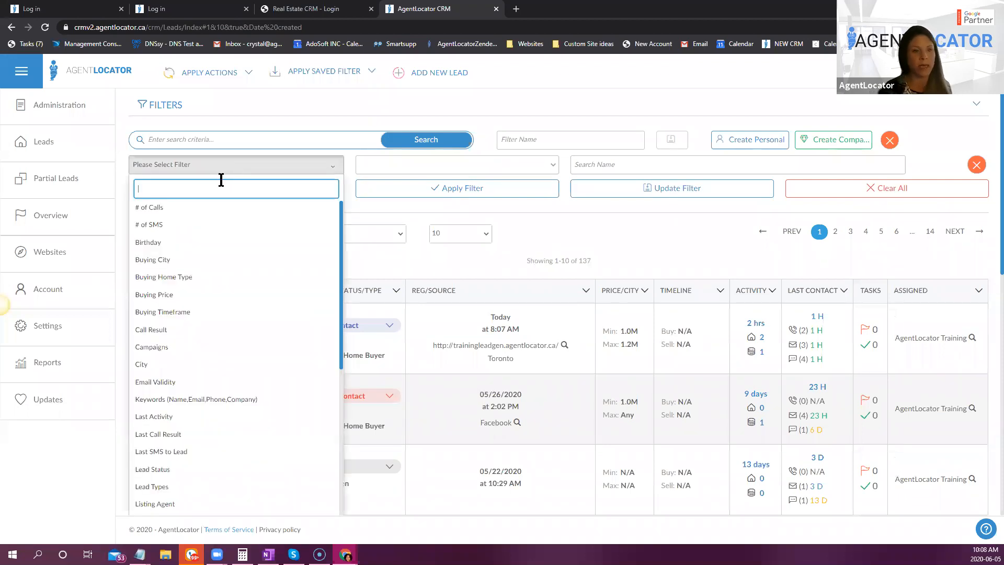
left_click(212, 207)
left_click(391, 165)
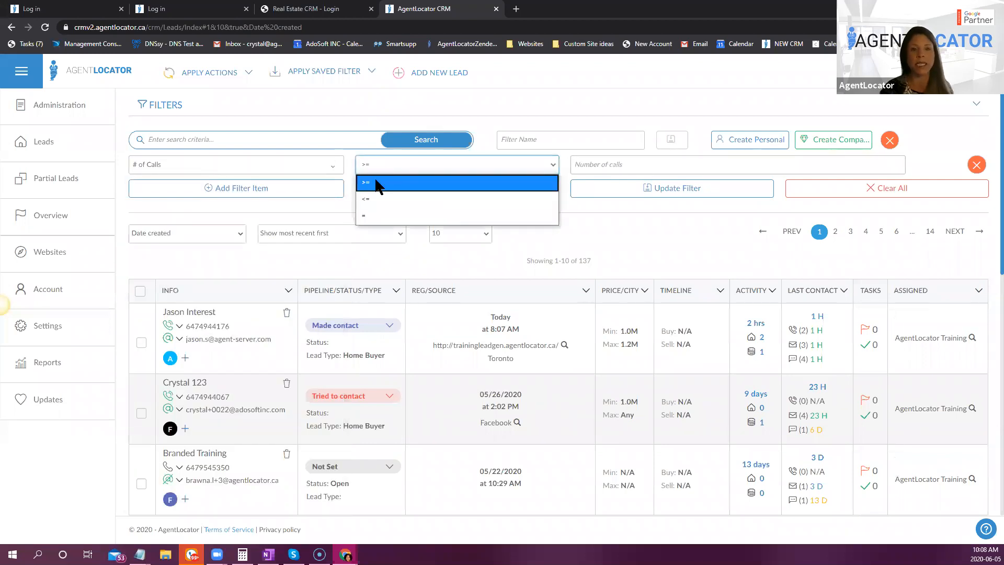
left_click(610, 171)
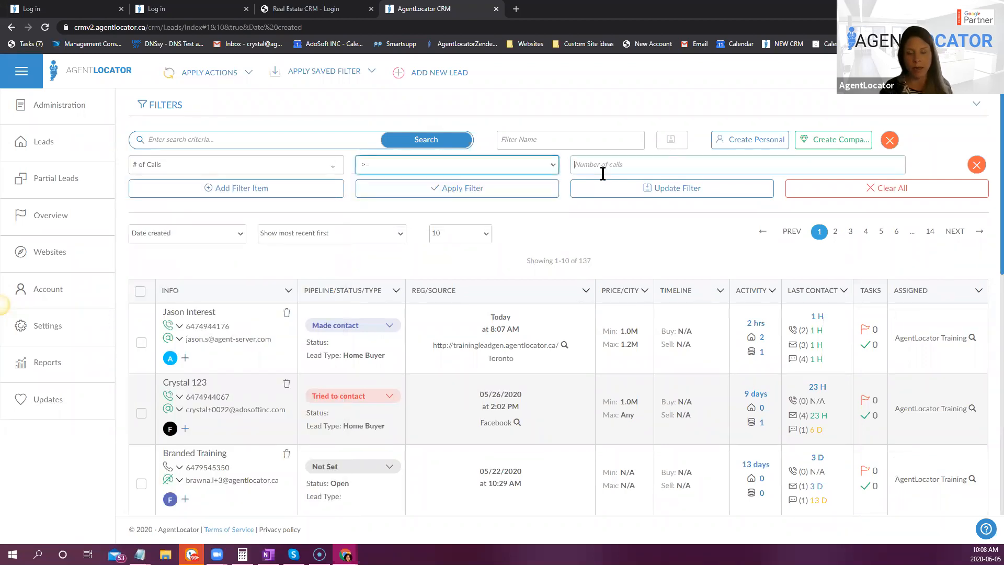
left_click(601, 170)
type("8")
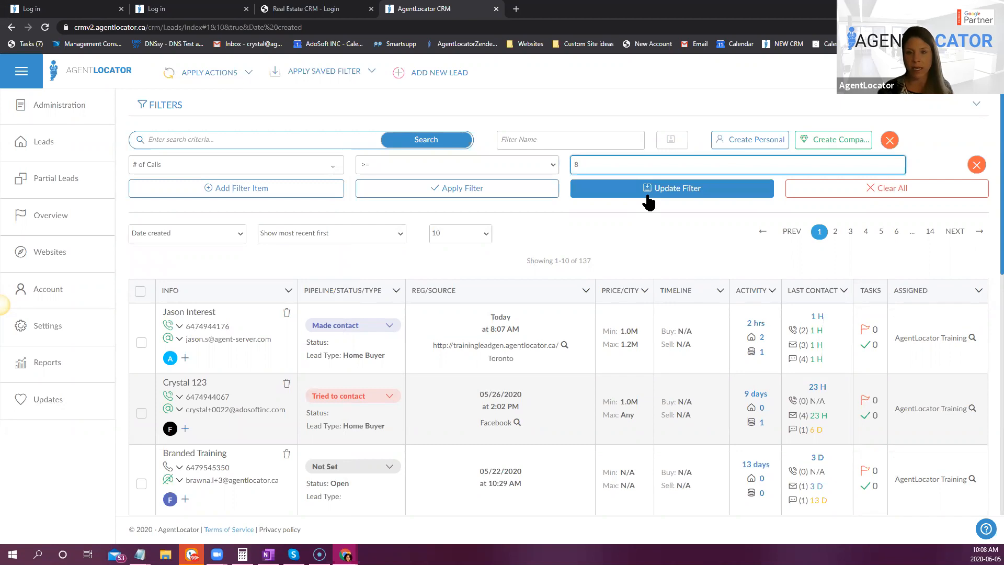
- Add a second filter item requiring Phone Validity to be Unknown or Valid
left_click(219, 189)
left_click(216, 189)
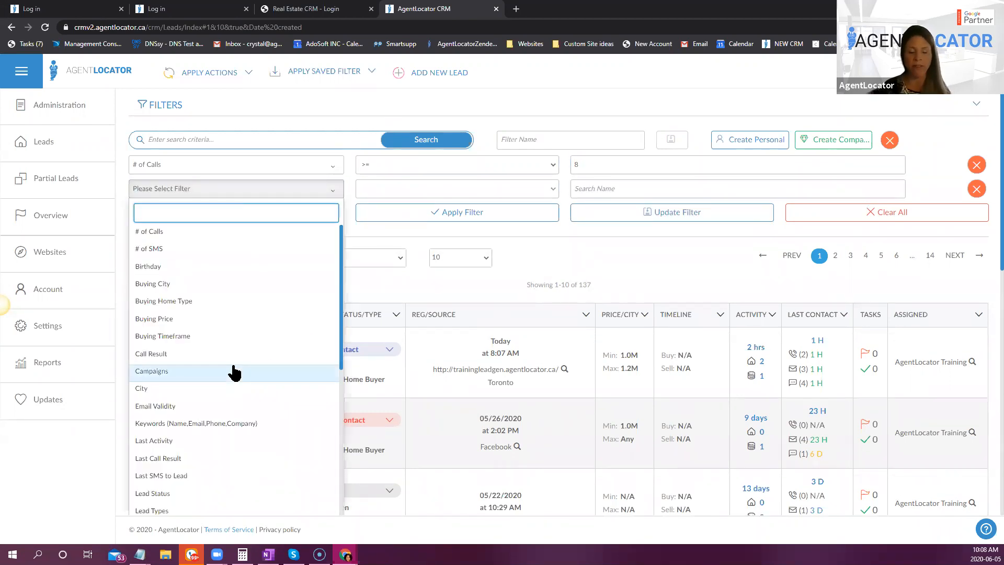
scroll(233, 366, "down", 4)
left_click(188, 430)
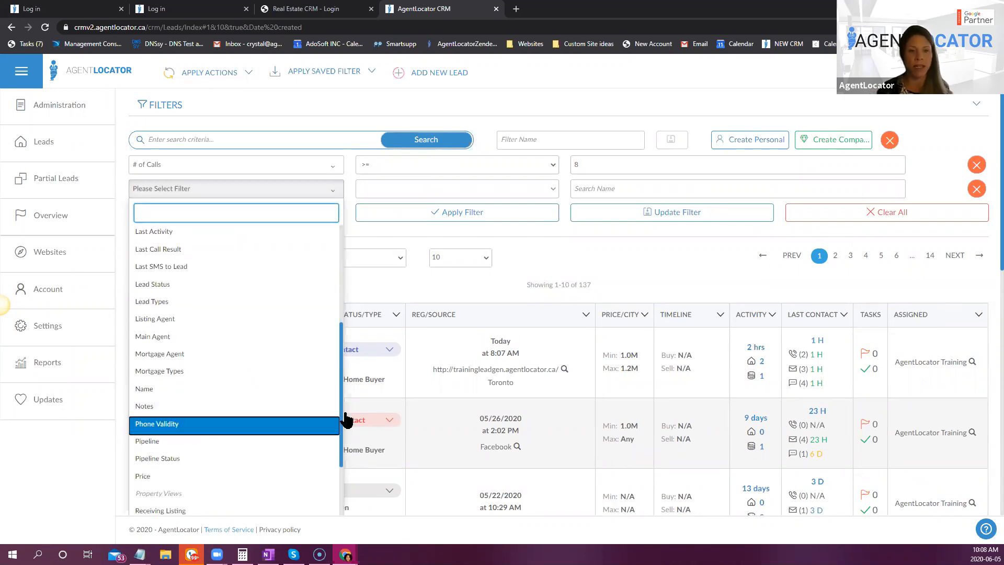
left_click(578, 189)
left_click(592, 231)
left_click(586, 250)
left_click(535, 232)
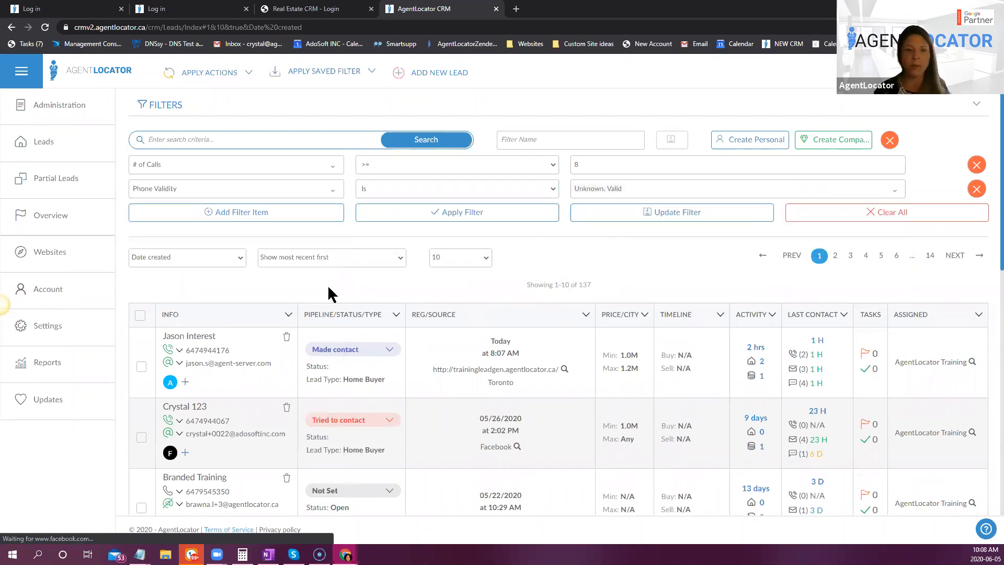
- Add a Pipeline filter item covering Not Set, New Lead and Tried to contact
left_click(231, 213)
left_click(233, 213)
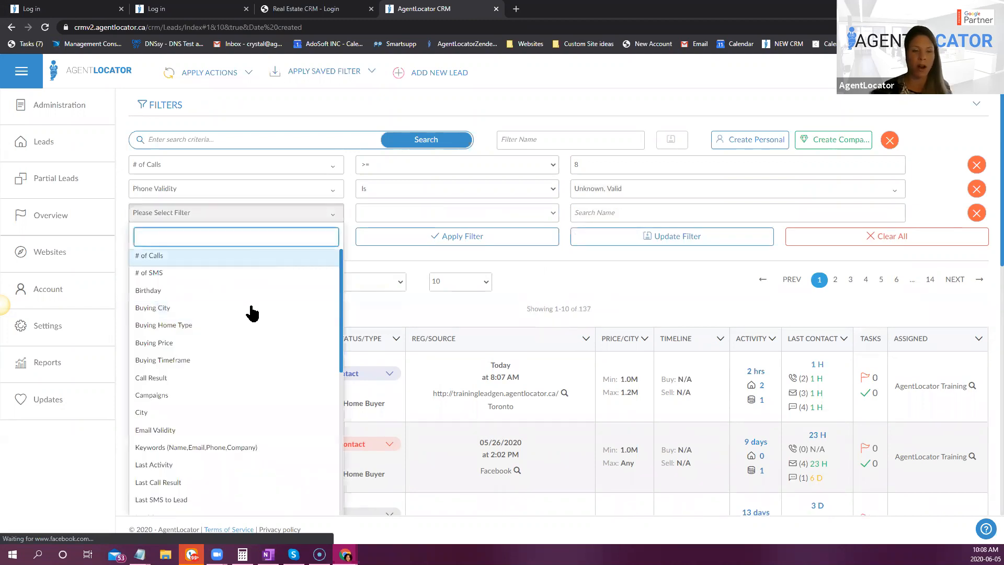
scroll(254, 343, "down", 6)
left_click(208, 362)
left_click(612, 216)
left_click(590, 256)
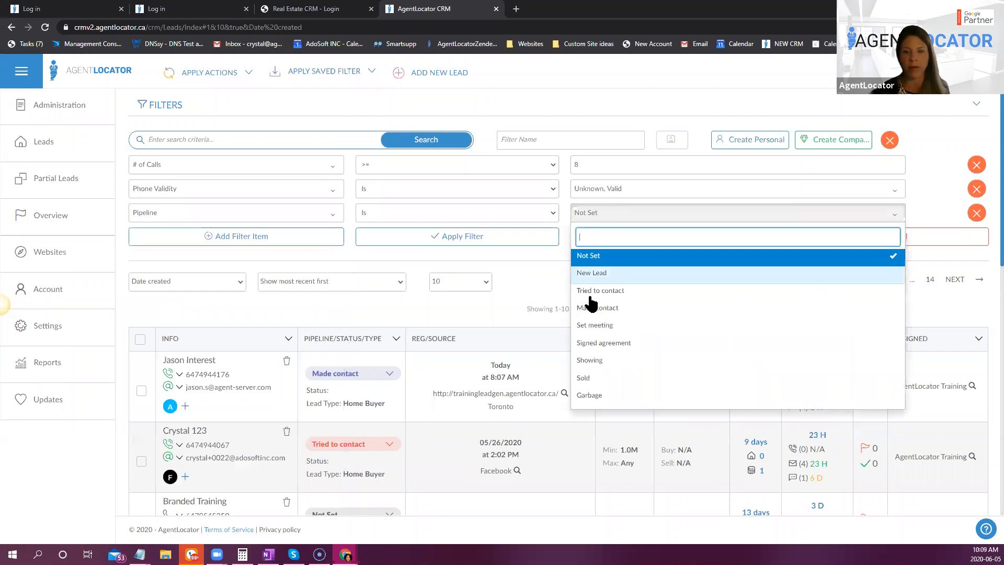
left_click(590, 272)
left_click(591, 291)
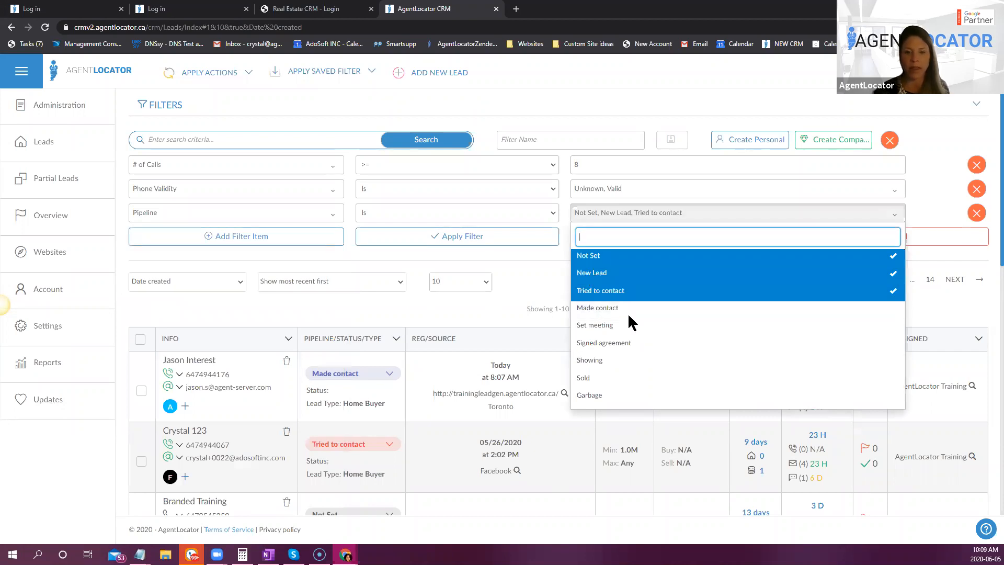
left_click(541, 306)
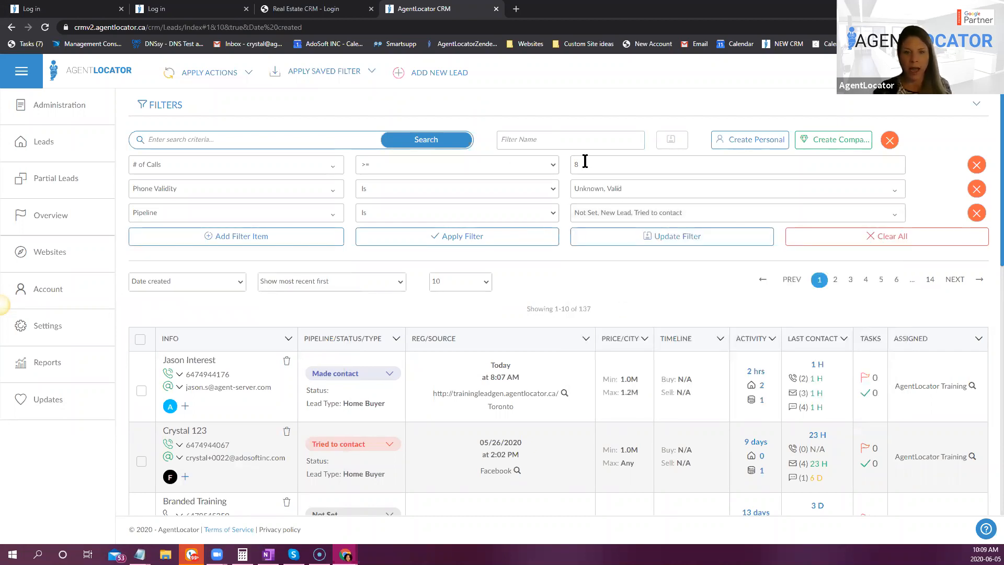
- Add a Was Not Contacted filter item with the By Phone option and the value 7
left_click(229, 238)
left_click(215, 236)
scroll(199, 444, "down", 8)
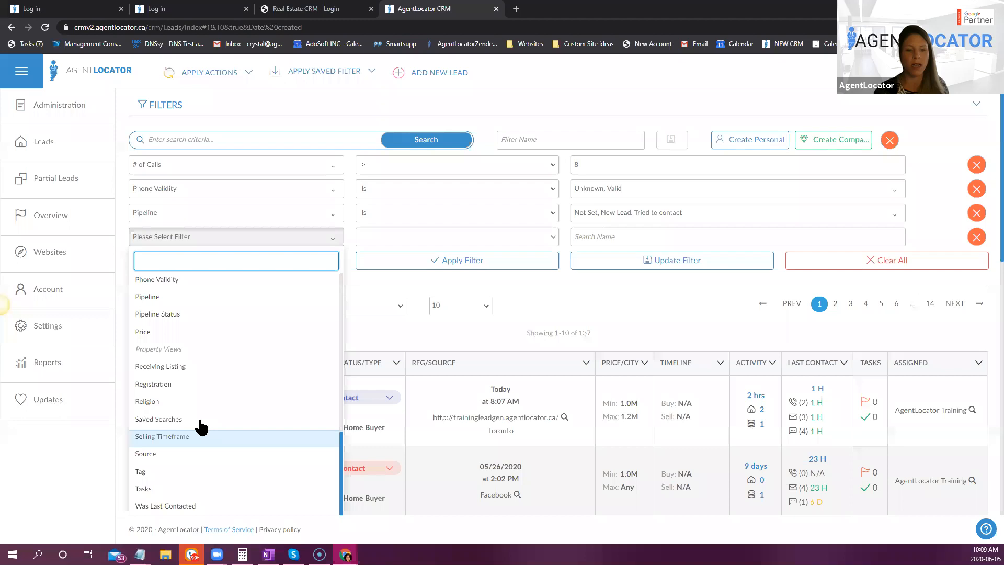
scroll(193, 450, "down", 3)
key("Return")
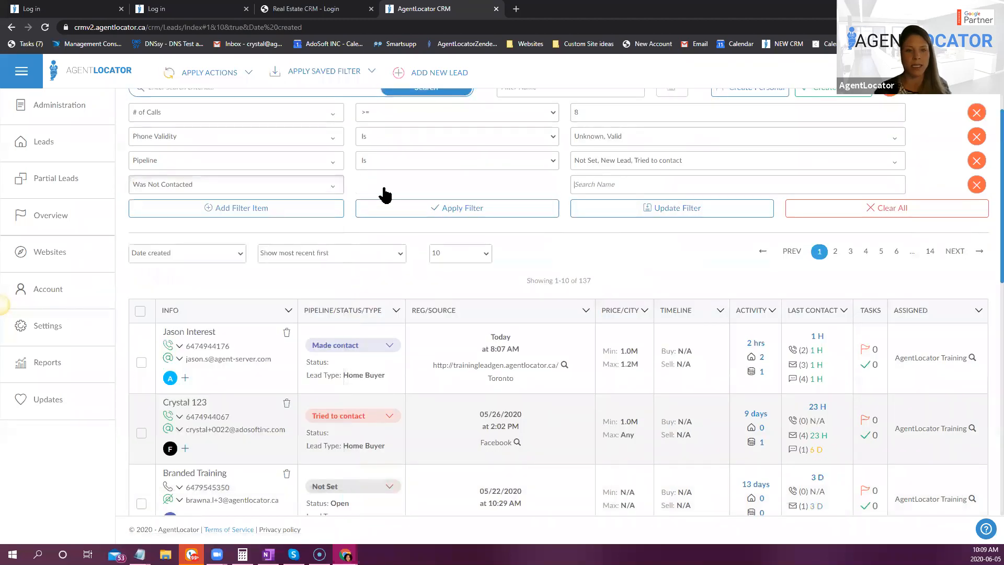
left_click(398, 186)
left_click(385, 263)
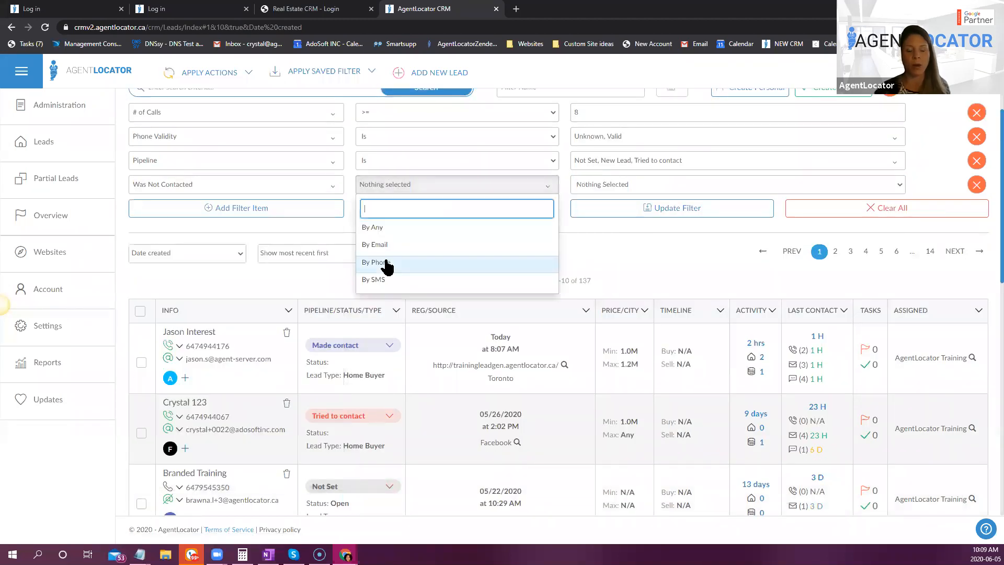
left_click(606, 183)
key("Return")
left_click(587, 185)
type("7")
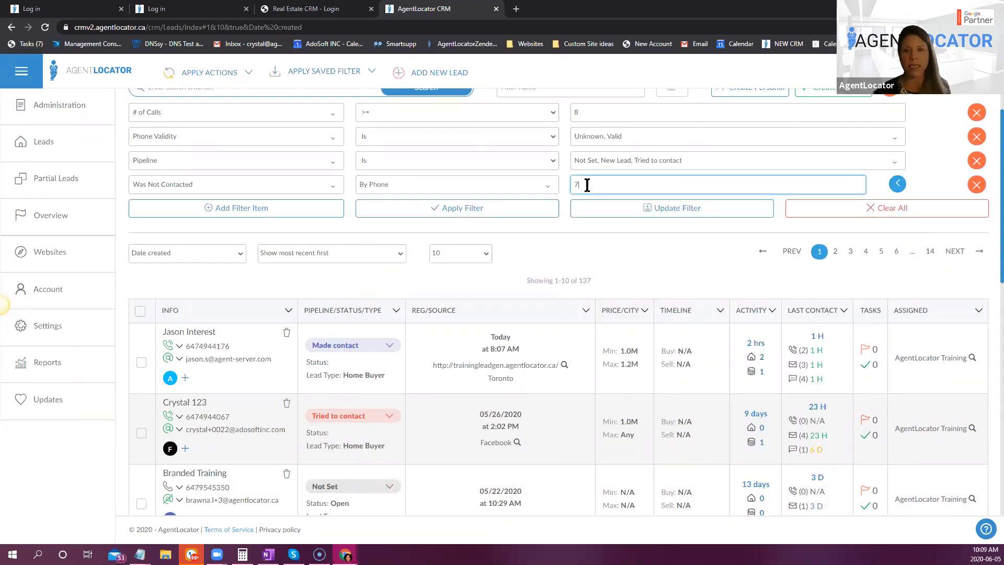
left_click(515, 228)
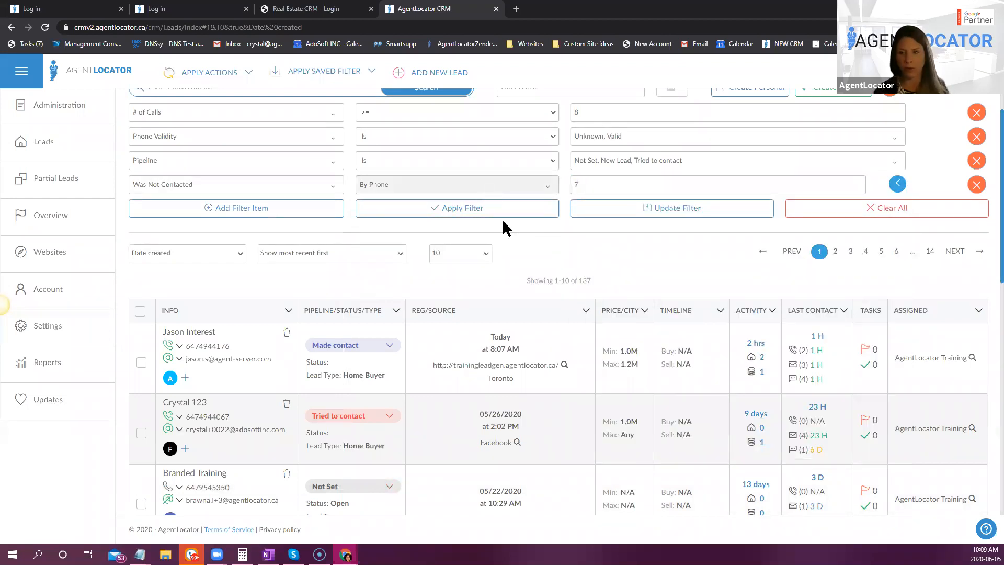
- Add a Last Activity filter item for all leads within the last 30 days and apply the filter to the lead list
left_click(259, 208)
left_click(251, 212)
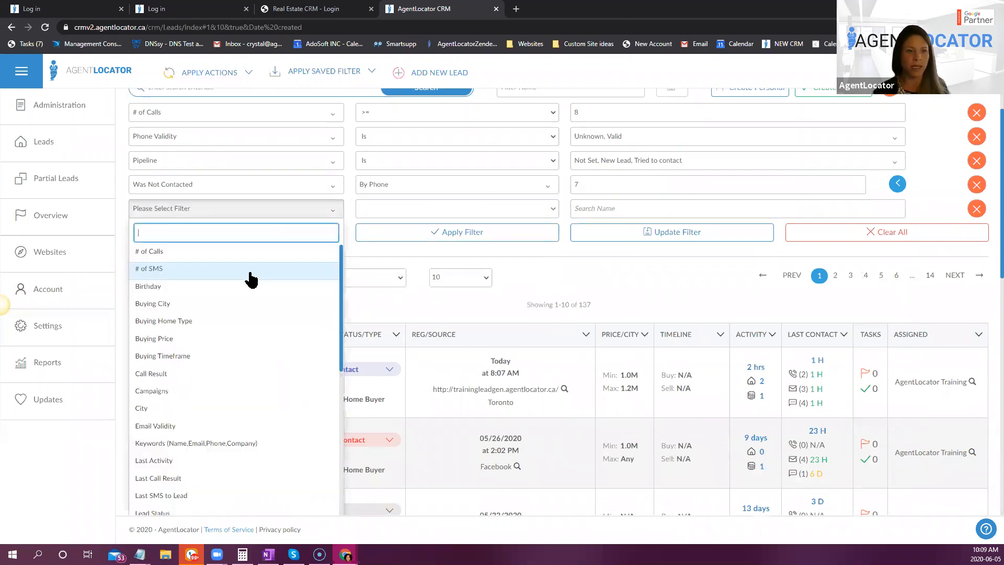
scroll(246, 351, "down", 4)
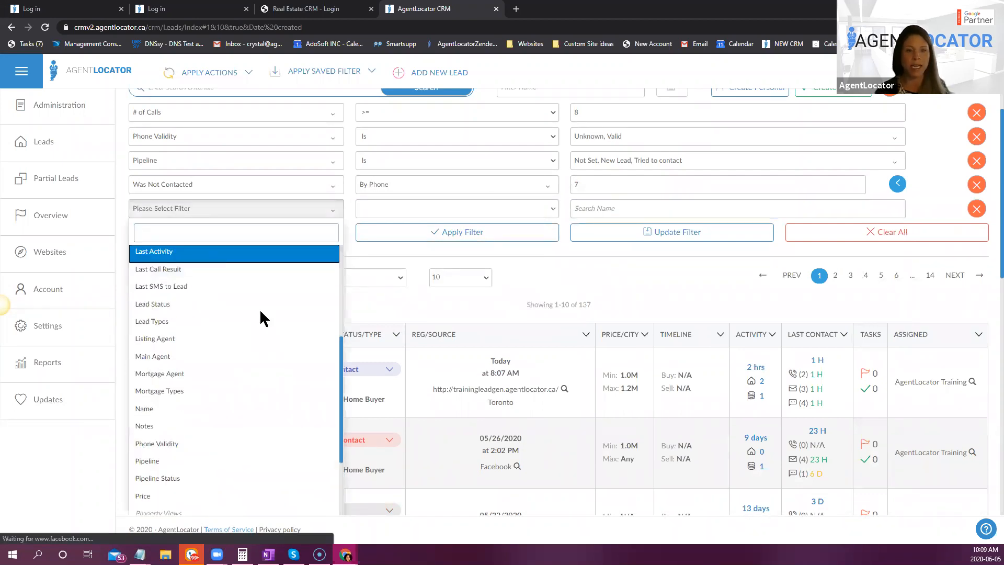
left_click(235, 251)
left_click(604, 208)
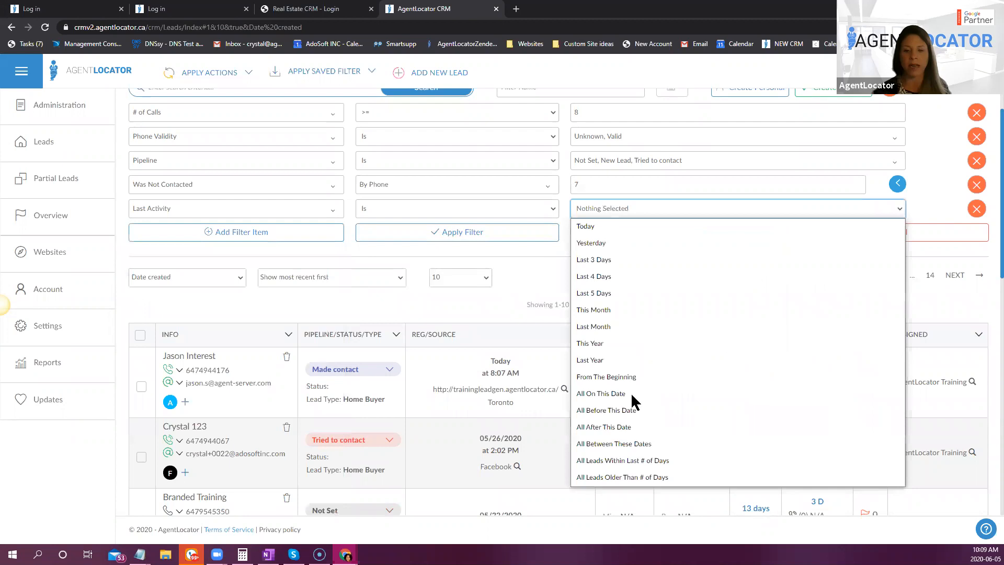
left_click(630, 460)
left_click(595, 212)
type("30")
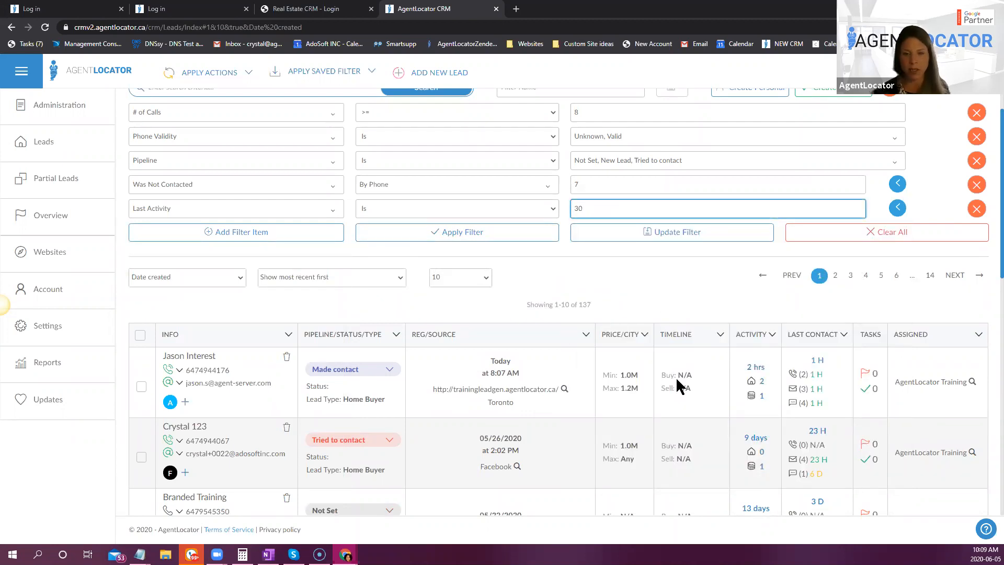
scroll(676, 376, "up", 1)
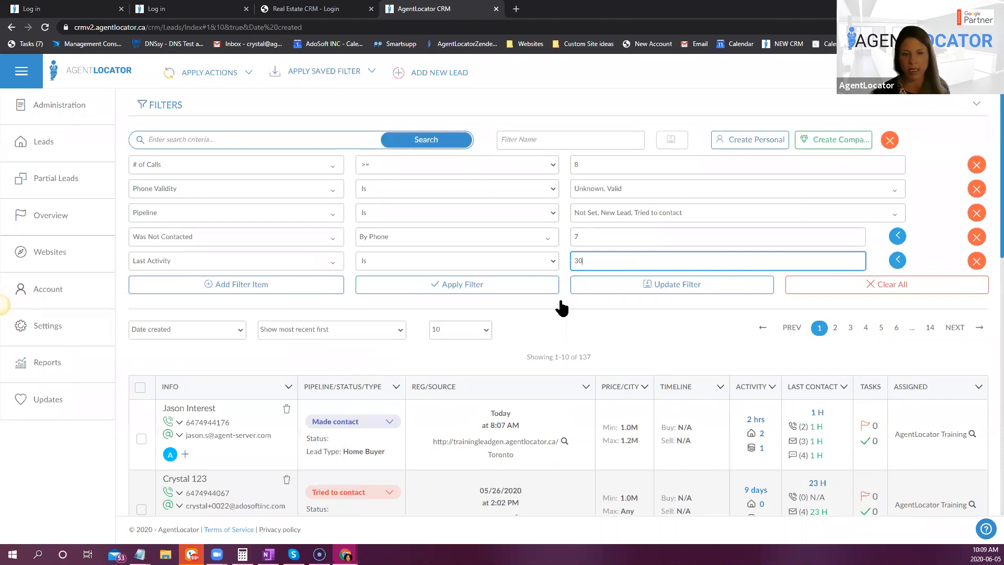
left_click(521, 287)
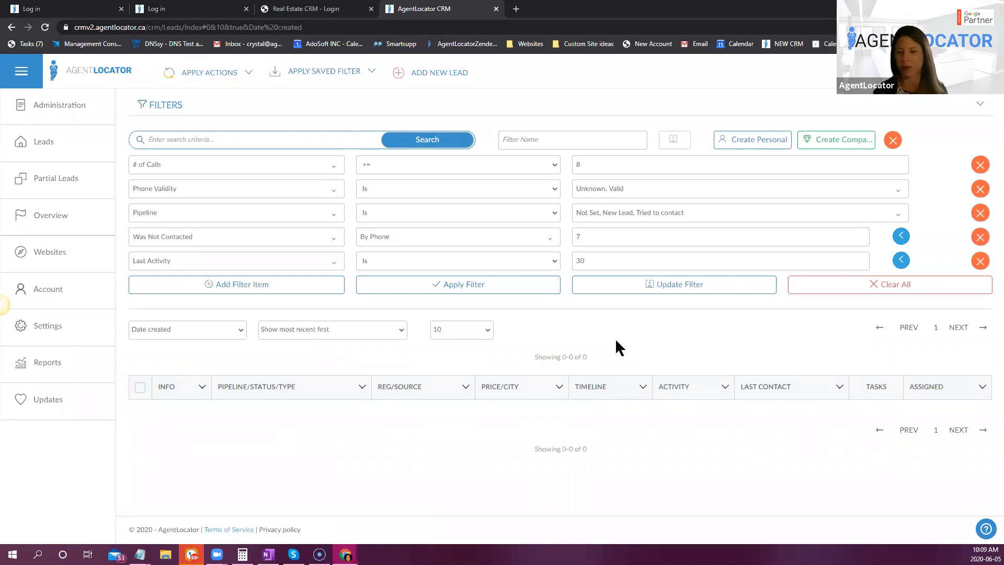
left_click(553, 133)
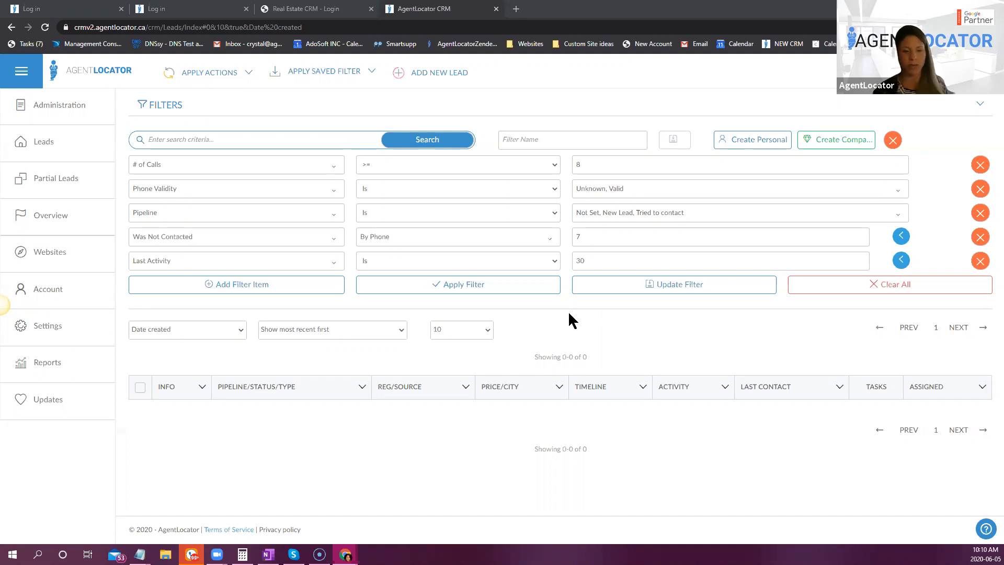
- Switch to the Google Docs campaign document and read through the no-contact buyer texts and emails, from the first action to the one-year anniversary
mouse_move(345, 554)
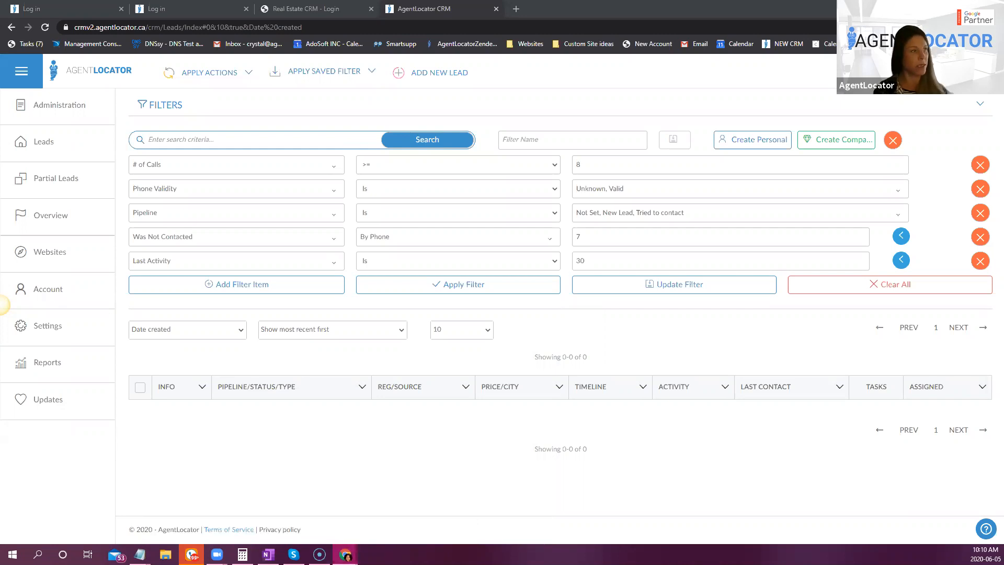
left_click_drag(400, 36, 396, 29)
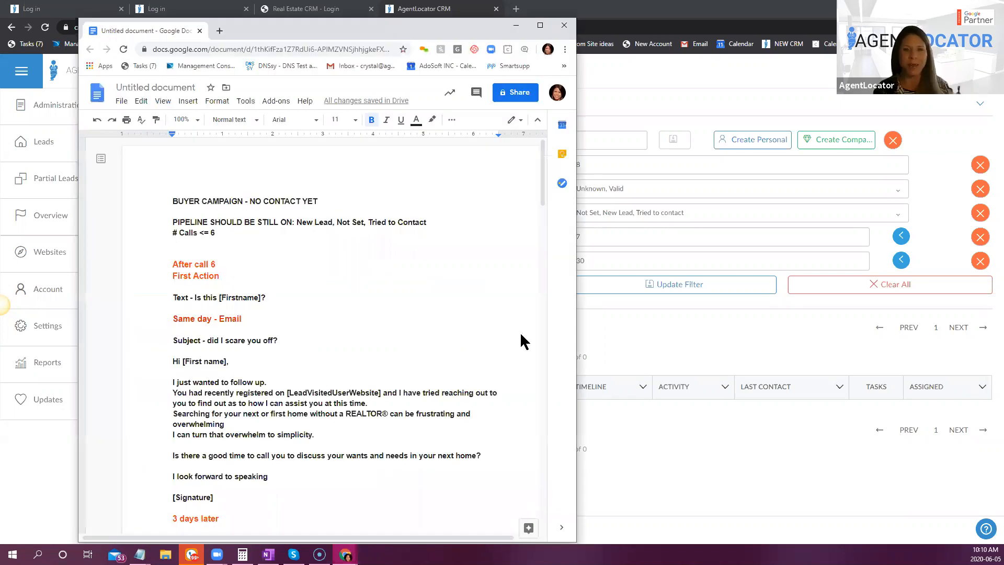
left_click(540, 25)
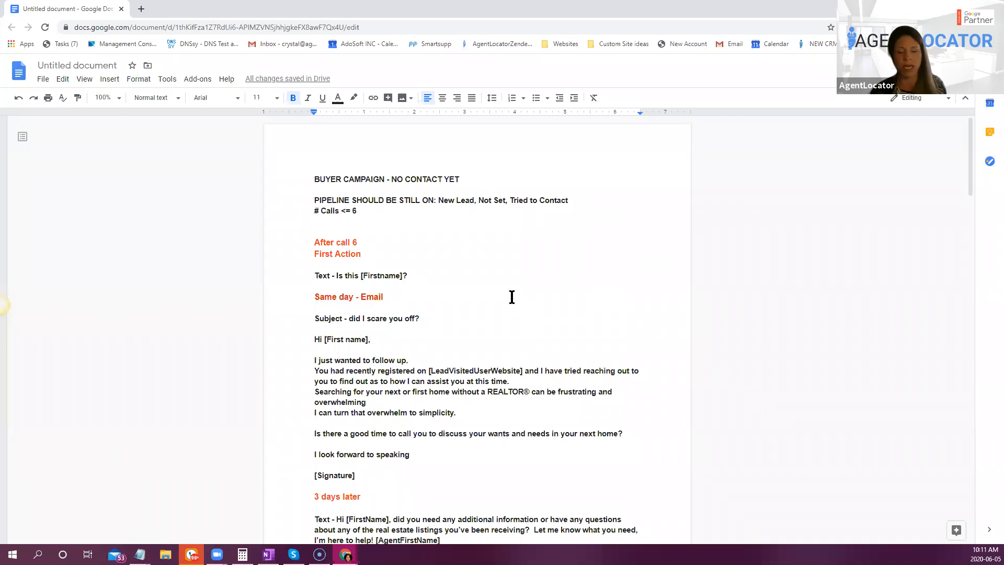
scroll(513, 297, "down", 2)
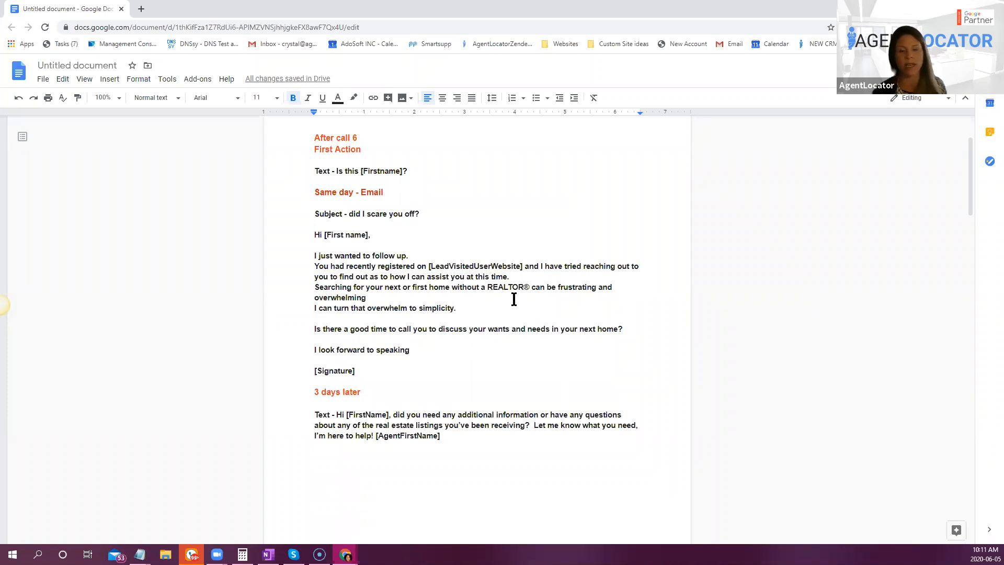
scroll(514, 300, "down", 5)
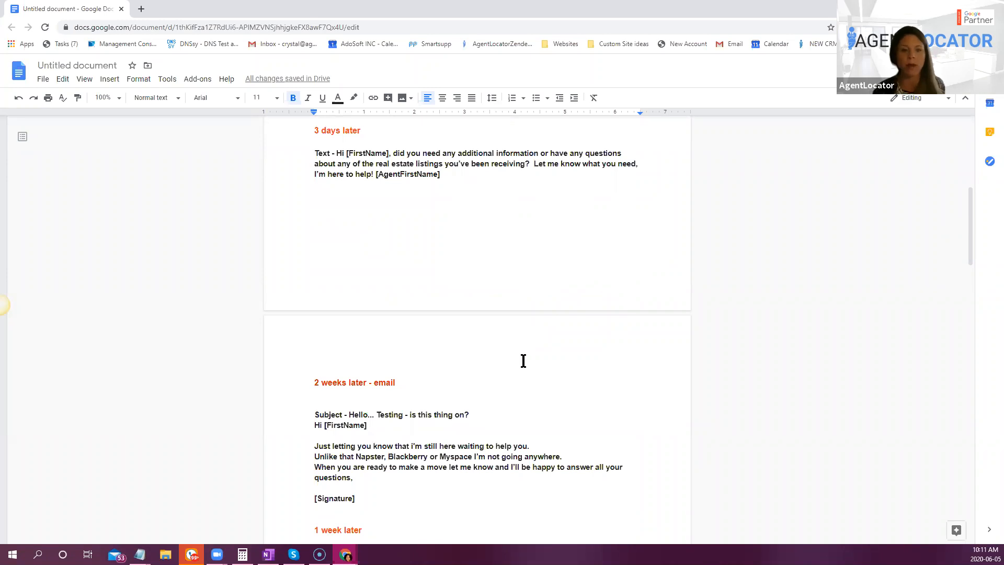
scroll(523, 361, "up", 5)
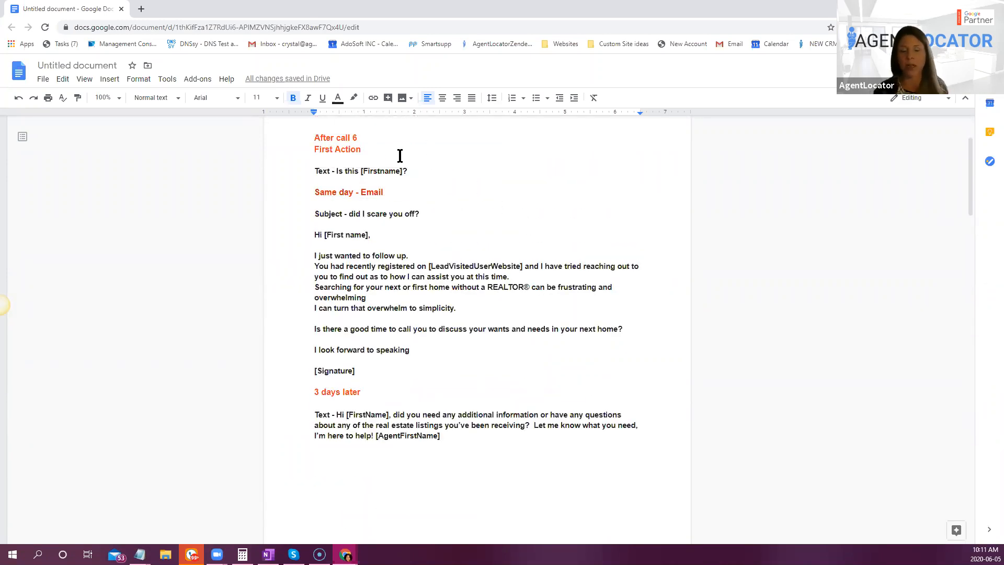
scroll(479, 263, "down", 3)
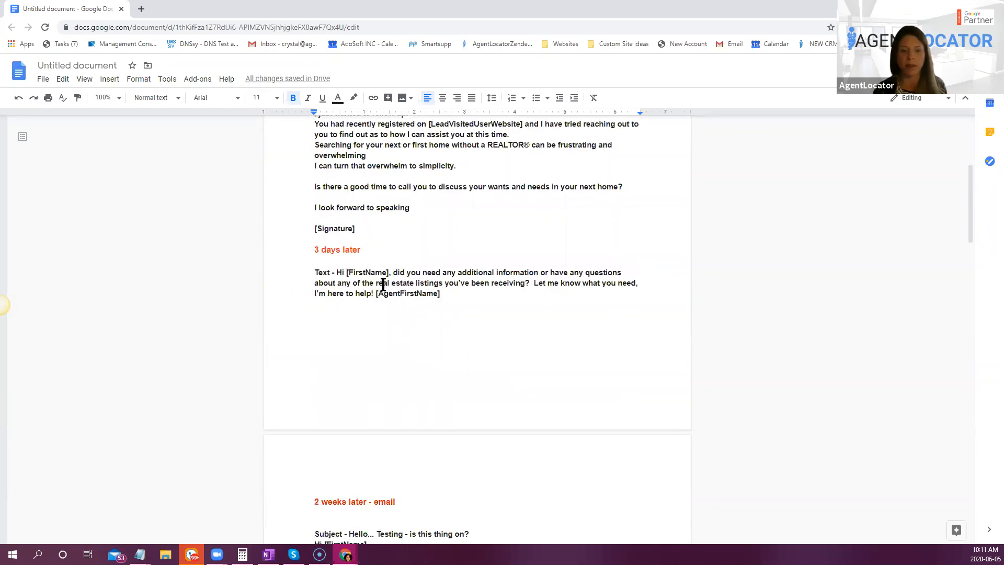
scroll(422, 335, "down", 3)
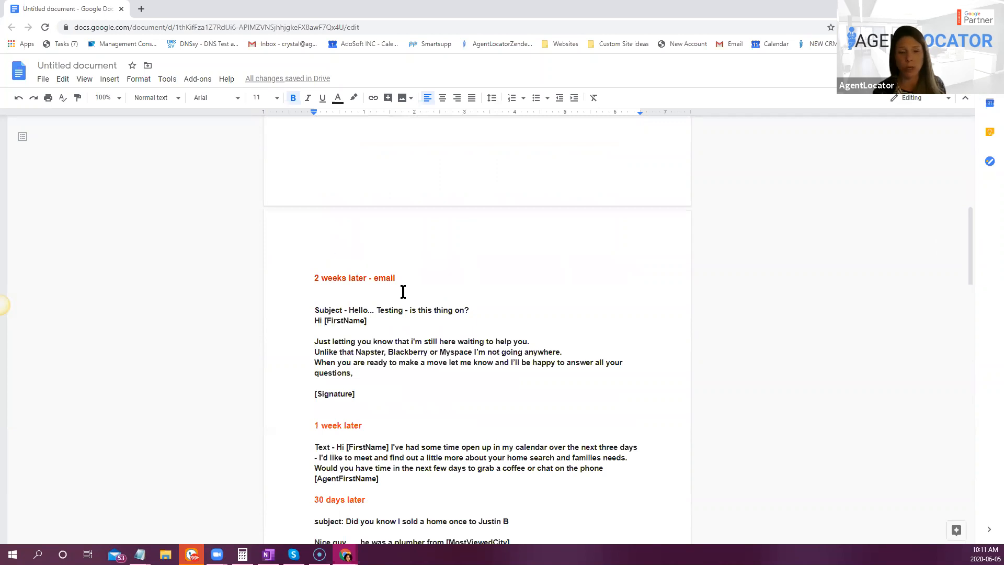
scroll(489, 413, "down", 2)
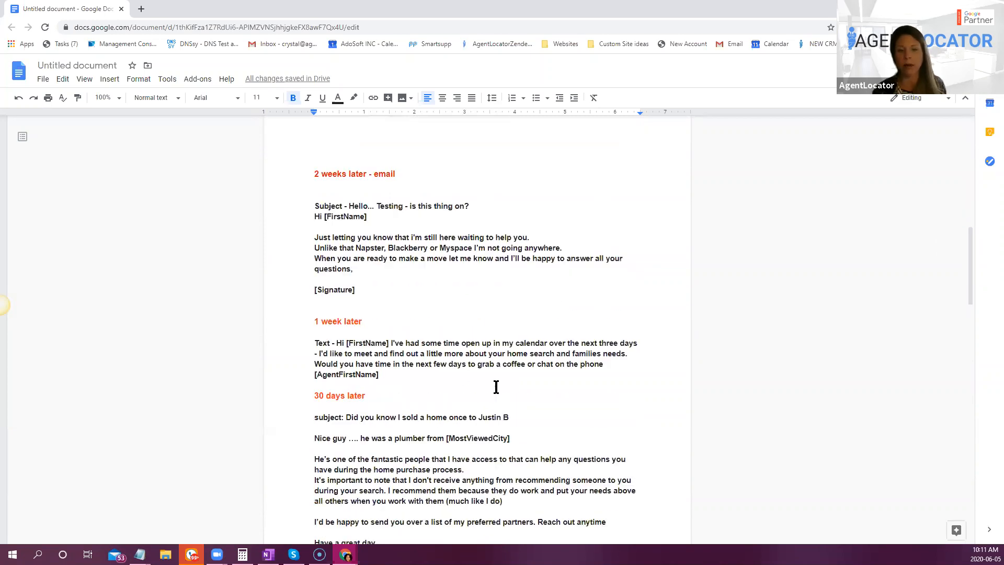
scroll(470, 398, "down", 7)
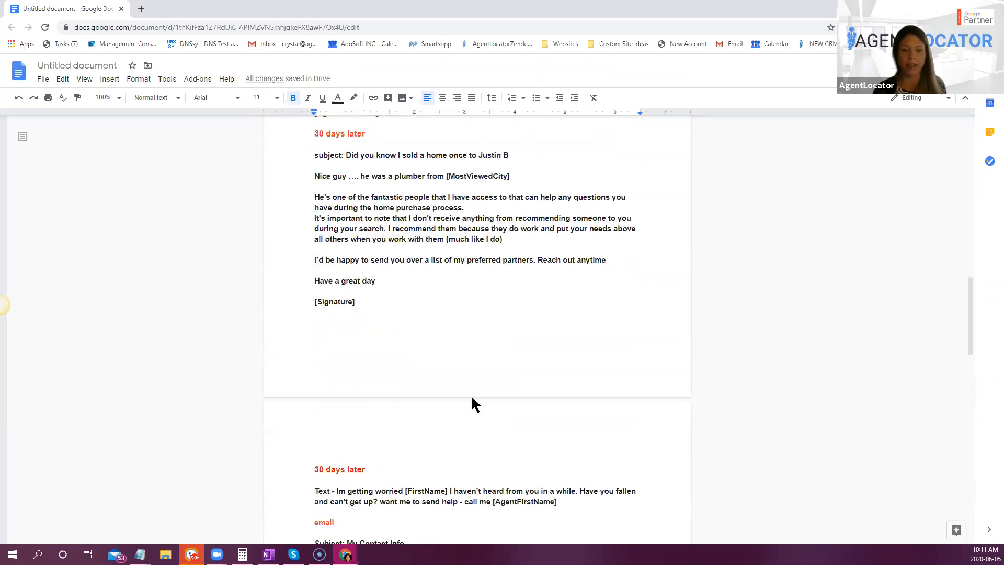
scroll(426, 377, "down", 6)
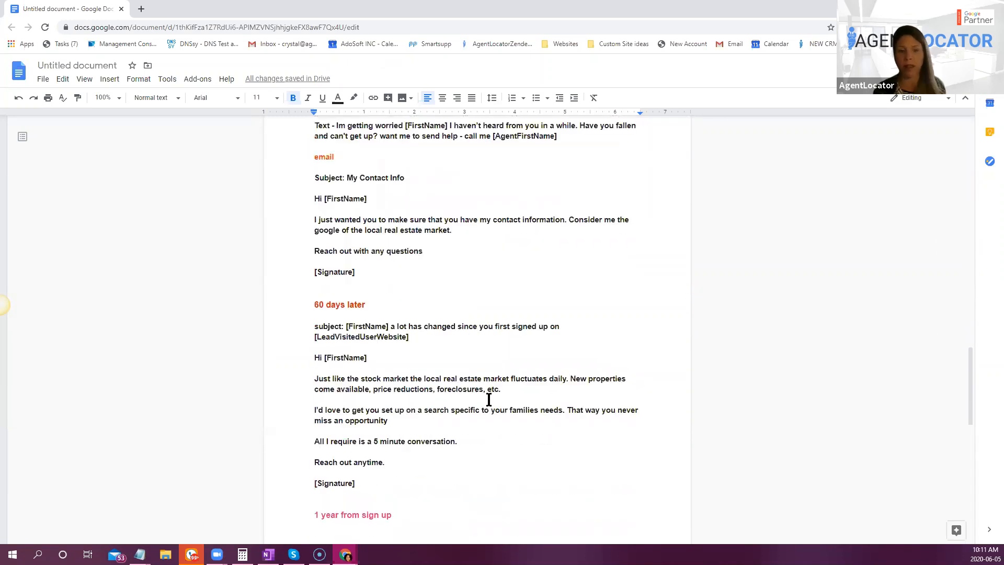
scroll(392, 262, "down", 1)
scroll(398, 314, "down", 3)
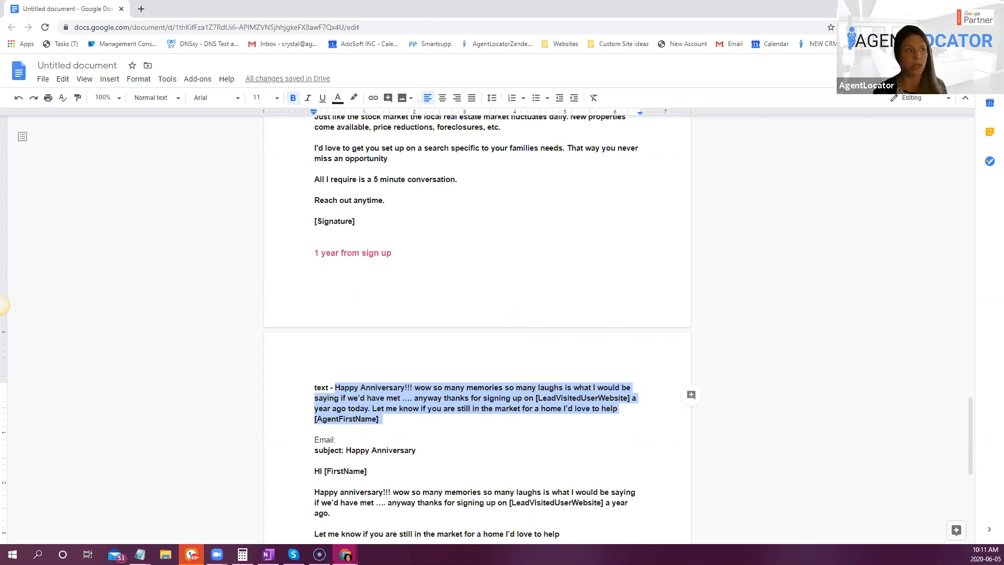
left_click(944, 7)
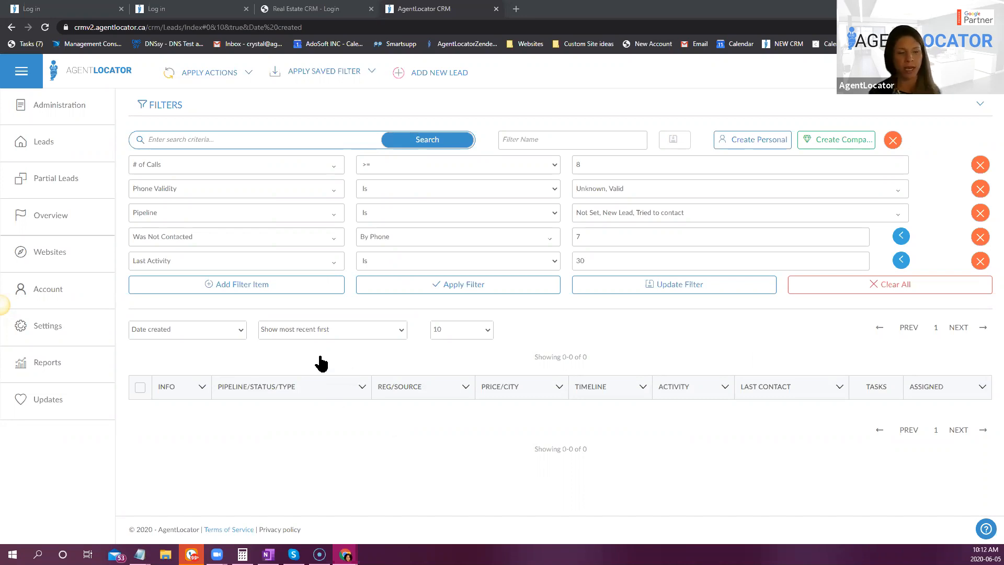
- Return to the CRM's e-mail settings and show the list of saved e-mail templates
left_click(55, 329)
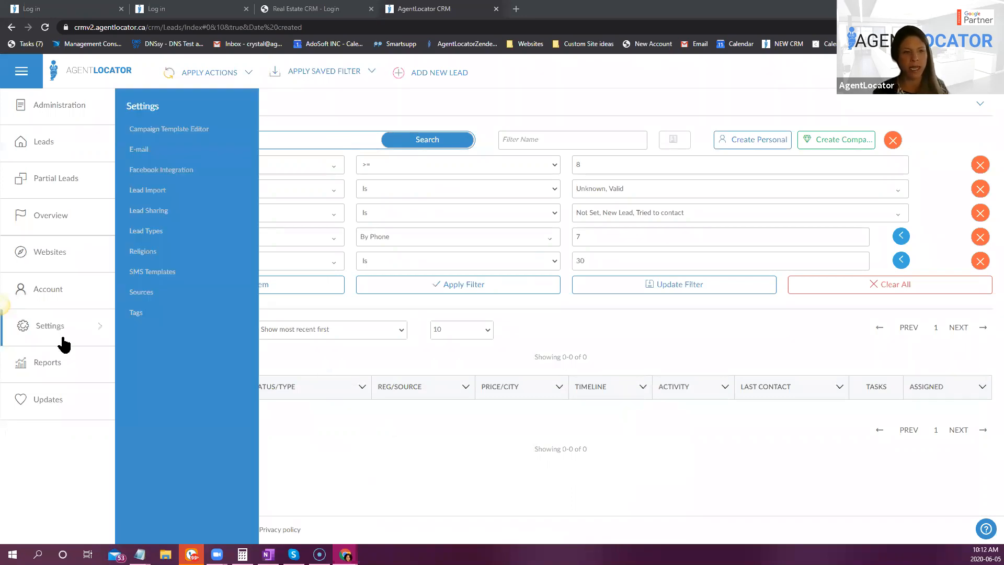
left_click(135, 149)
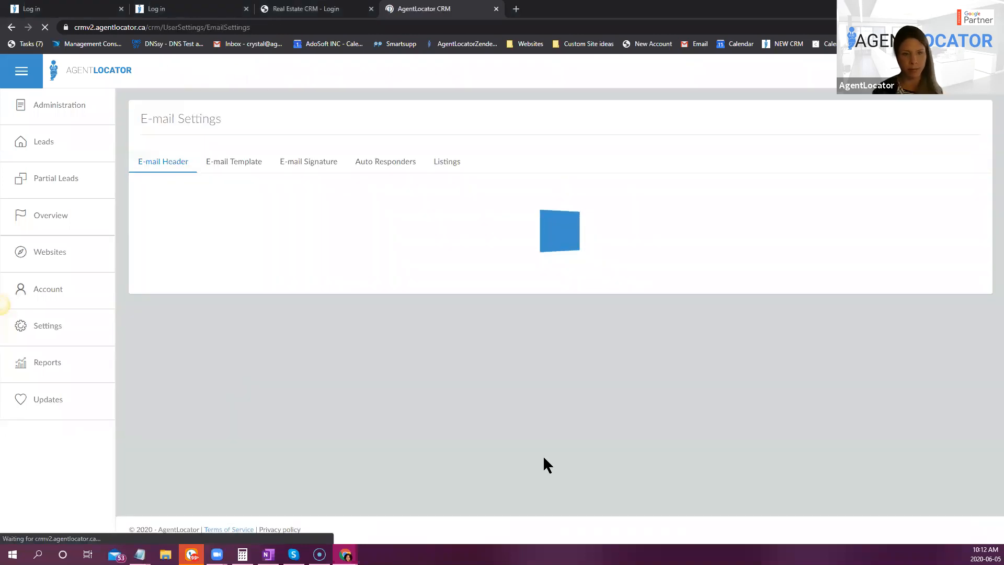
left_click(231, 163)
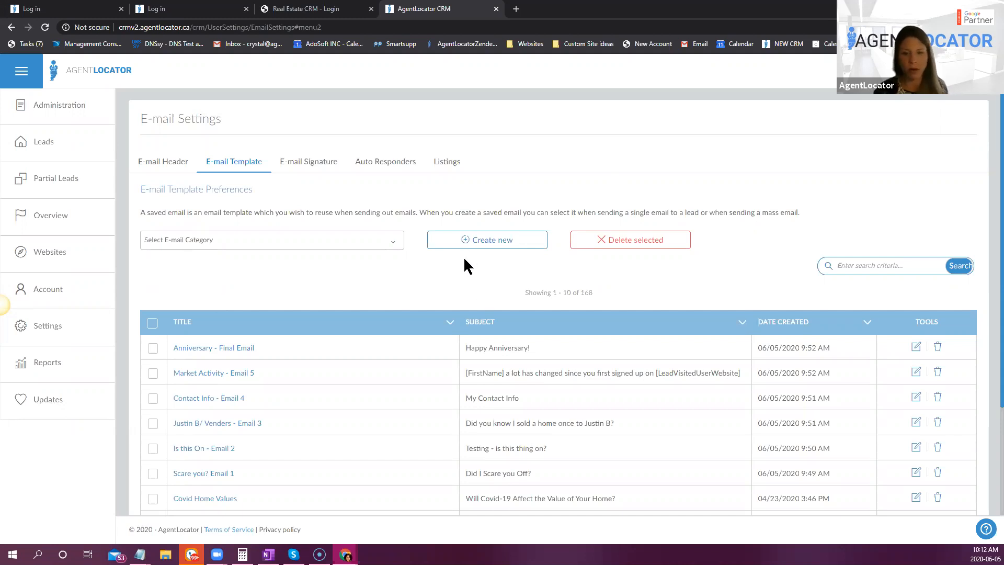
left_click(497, 240)
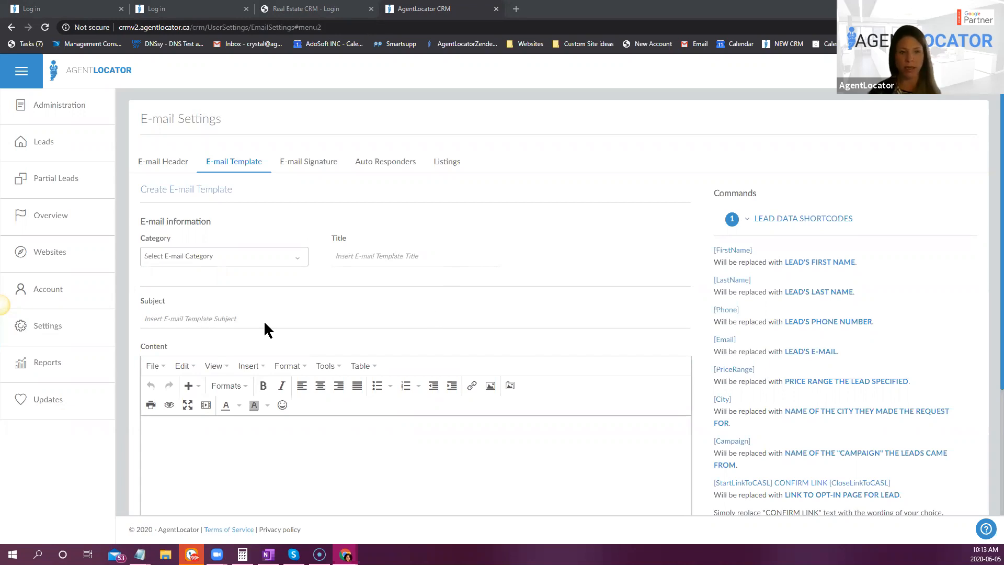
left_click(234, 260)
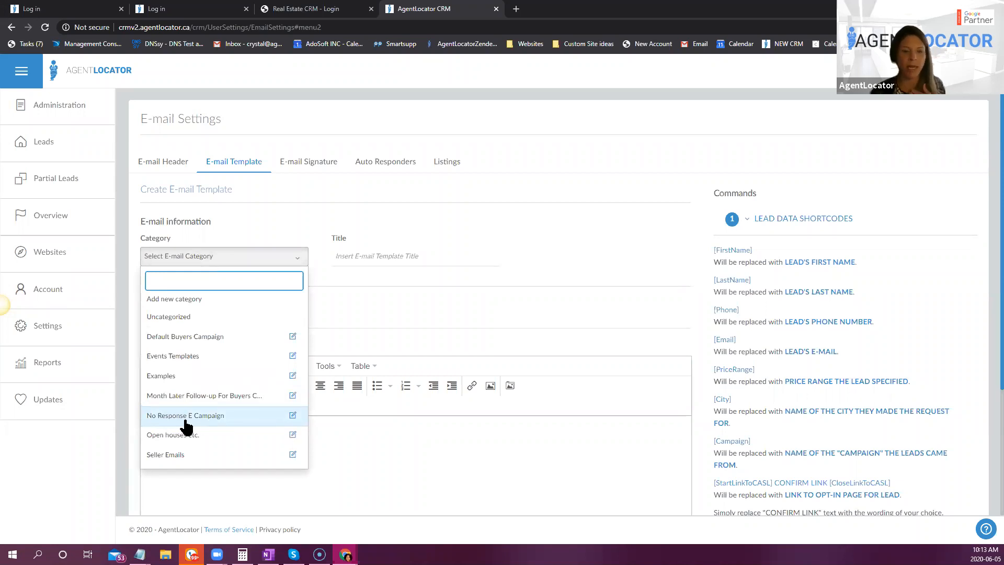
left_click(233, 160)
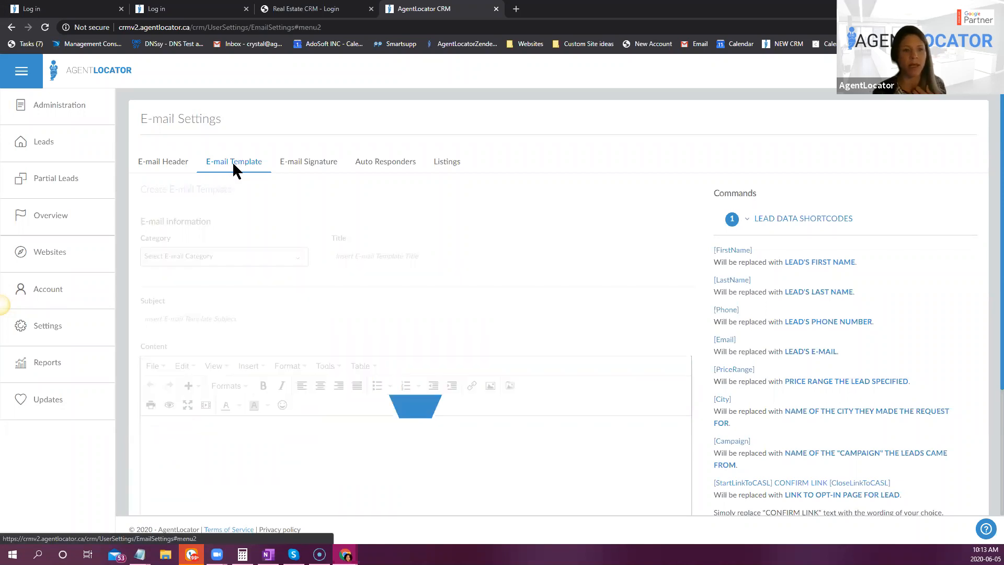
- Filter the e-mail templates by the No Response E Campaign category and review their titles and subjects
left_click(280, 244)
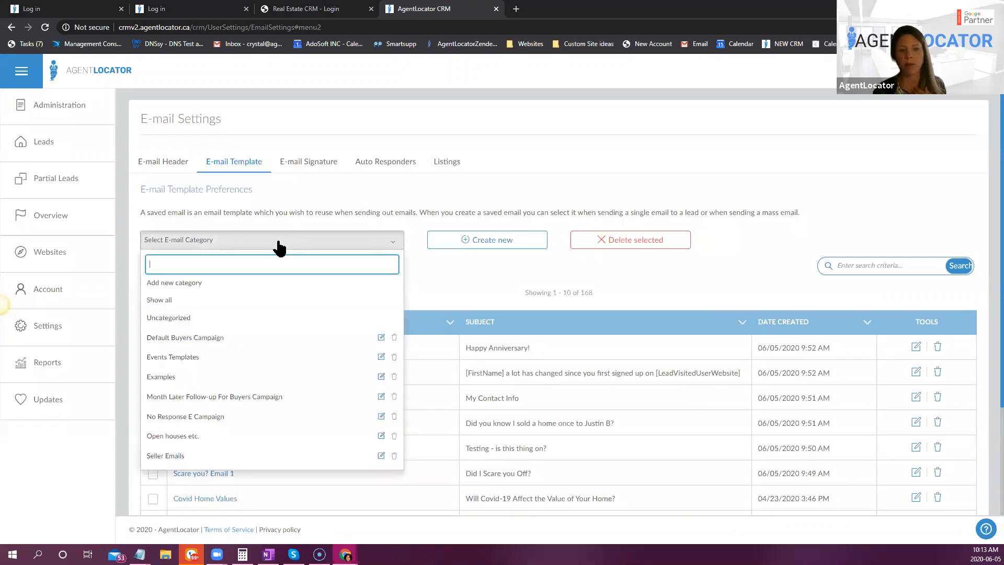
left_click(202, 418)
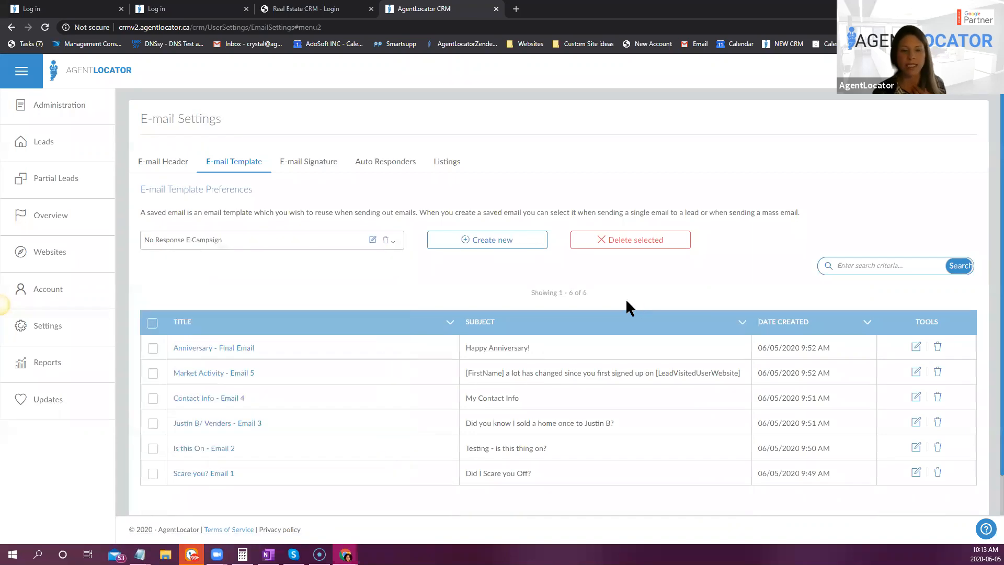
scroll(626, 302, "down", 1)
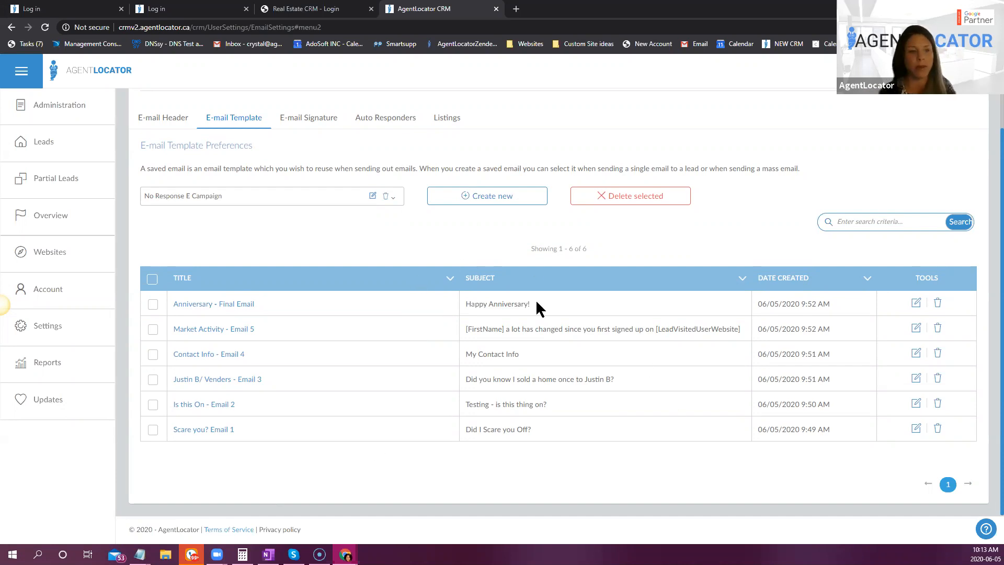
- Open the SMS template settings and review the saved text templates
left_click(45, 325)
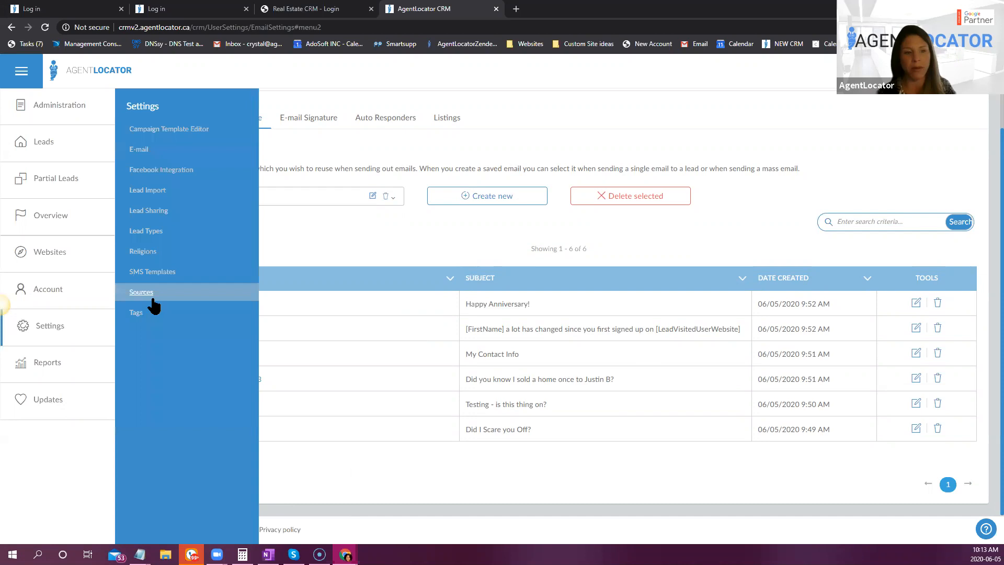
left_click(168, 276)
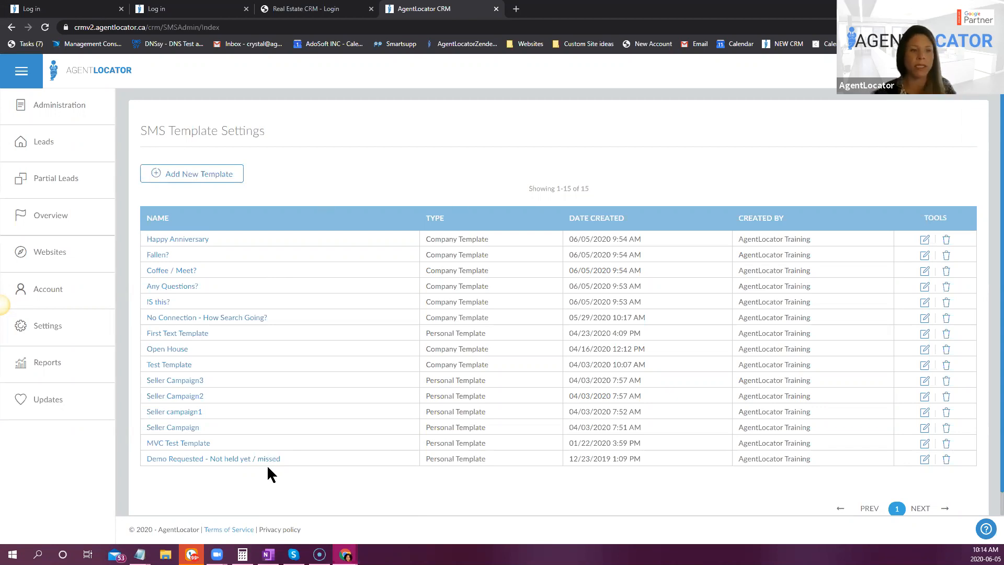
- Start a new campaign from the Campaign Template Editor's campaigns overview
left_click(61, 325)
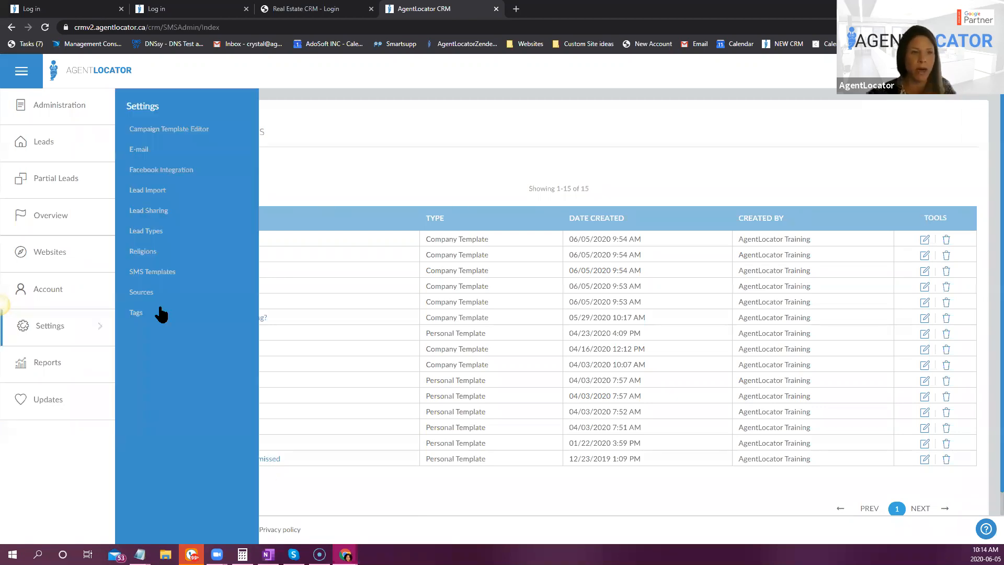
left_click(174, 129)
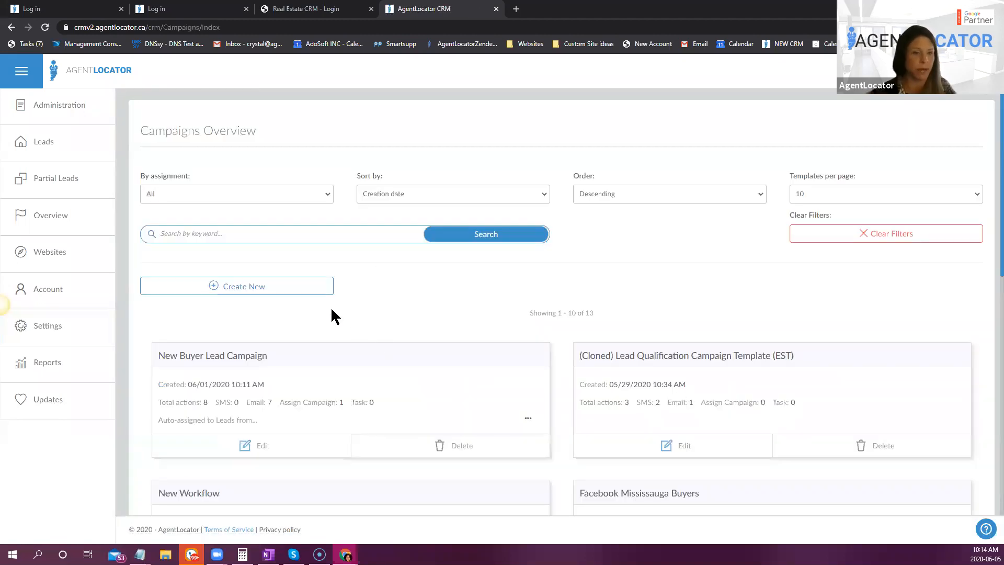
left_click(38, 325)
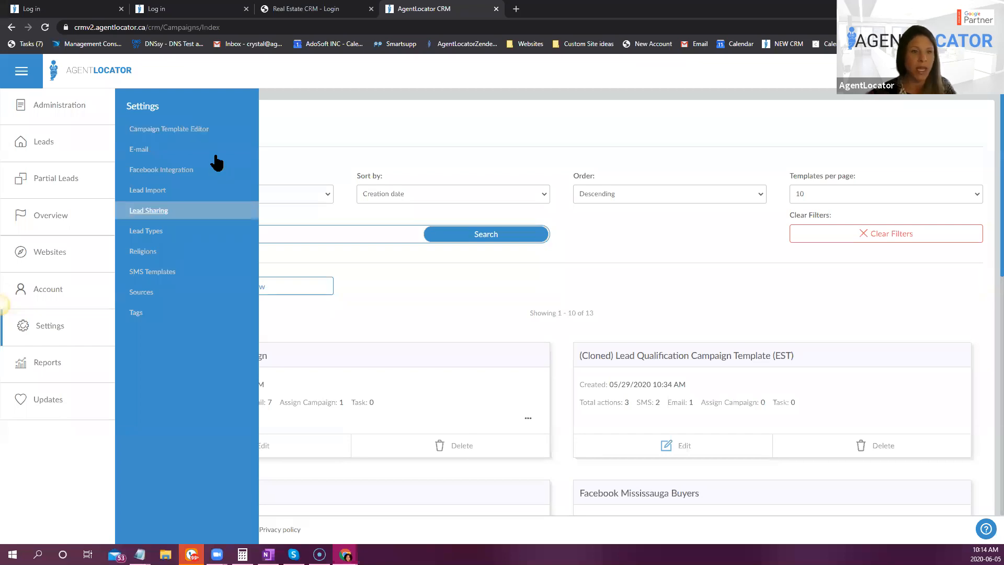
left_click(227, 288)
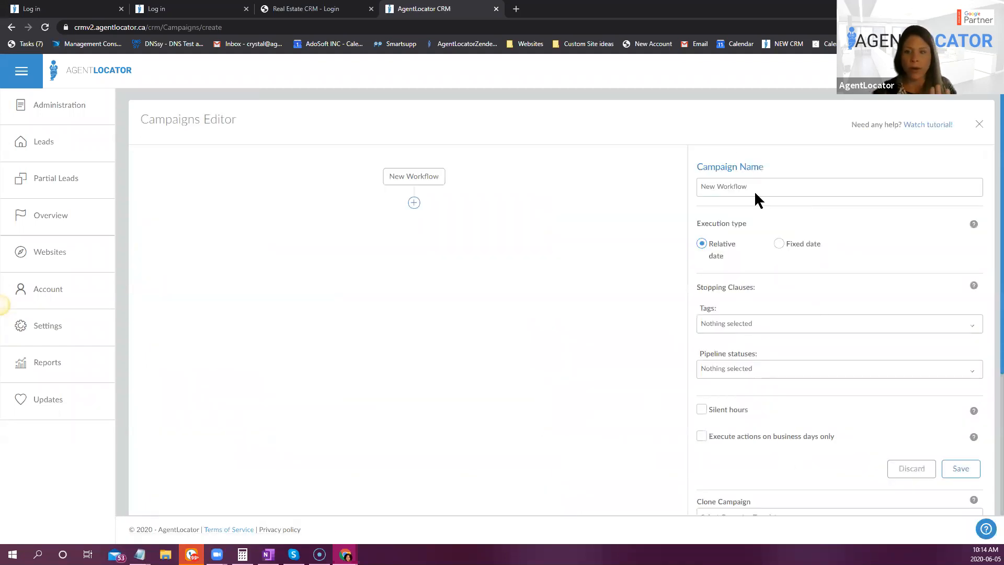
- Name the new campaign No Response Lead
left_click(786, 183)
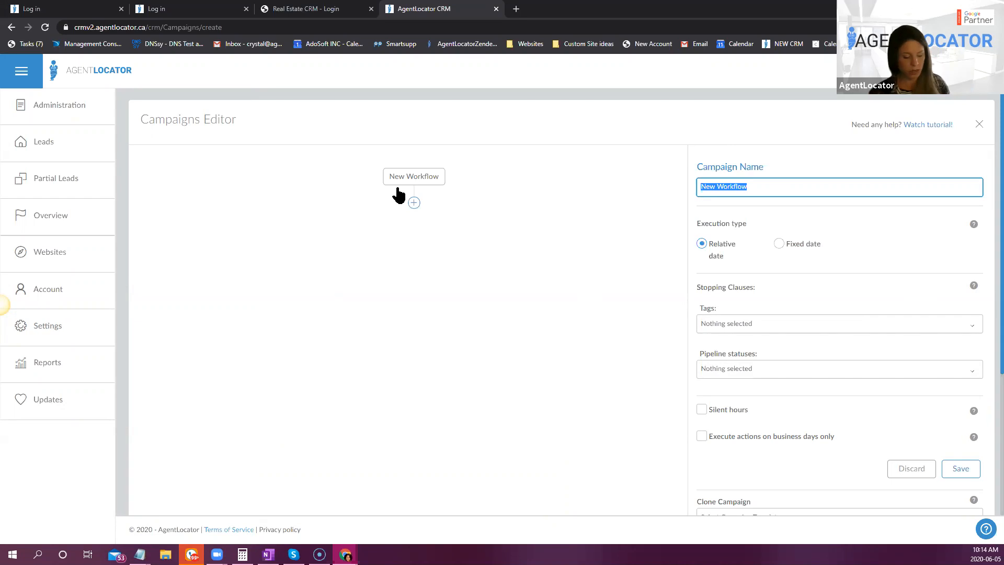
type("No")
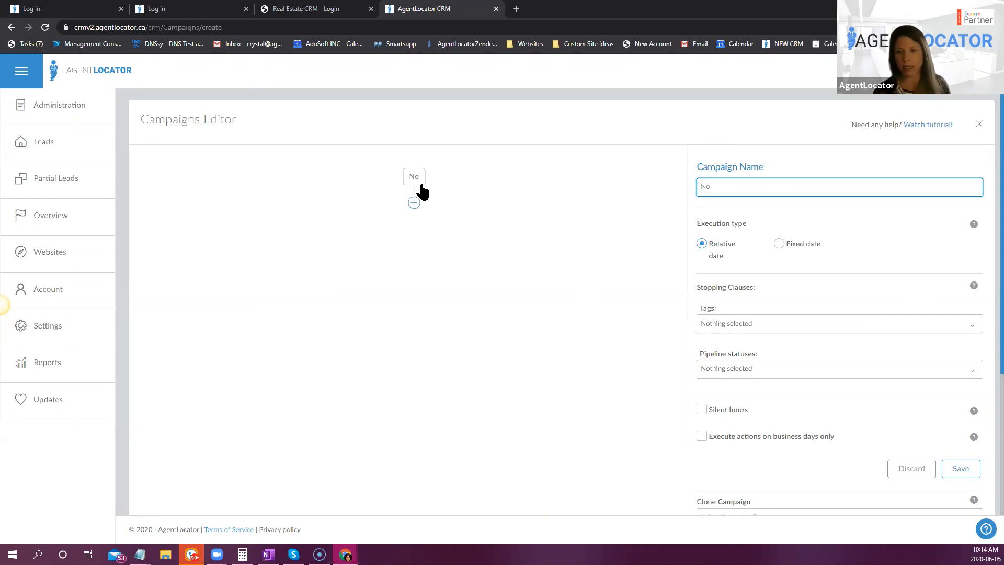
type(" Response Lead")
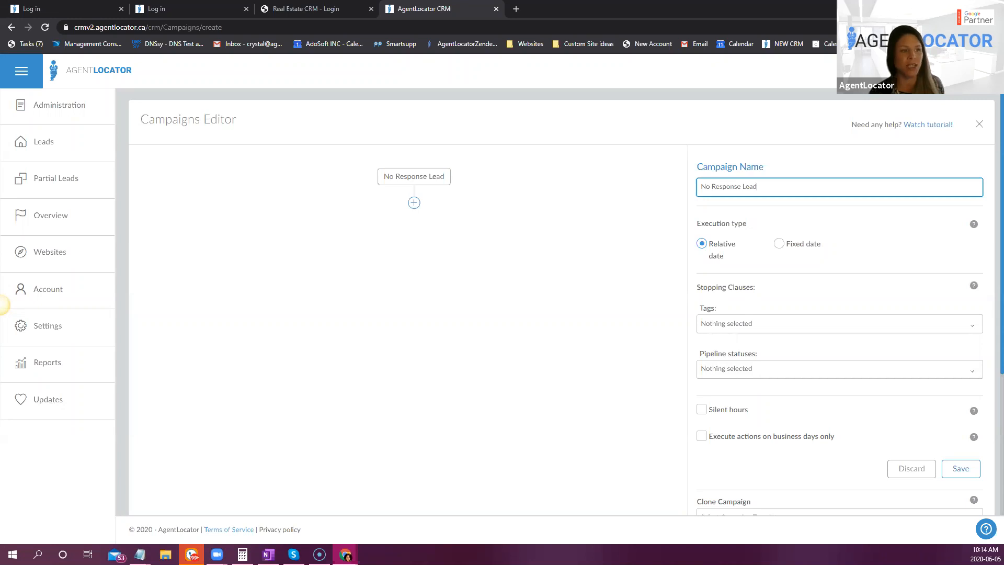
left_click_drag(299, 303, 452, 7)
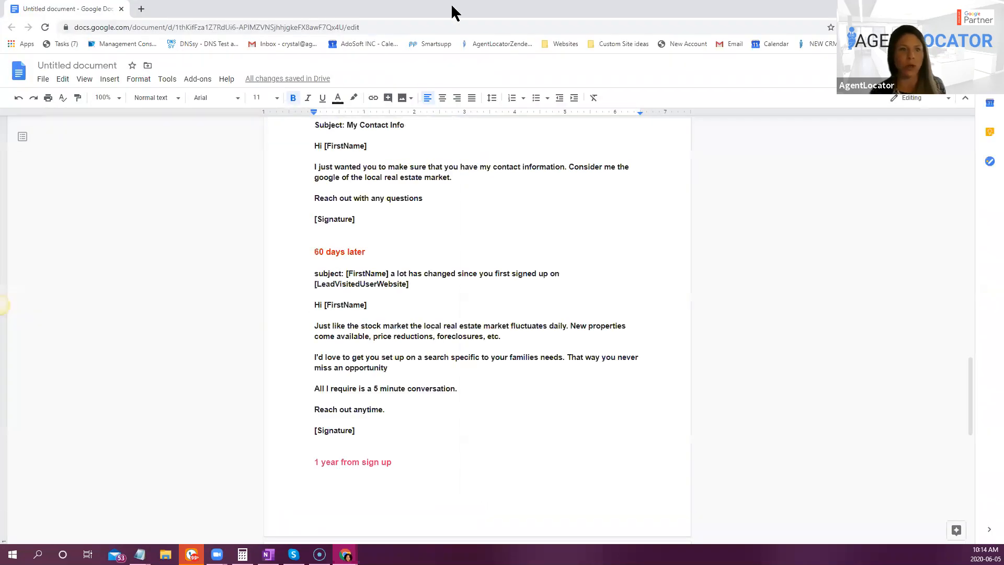
left_click(945, 8)
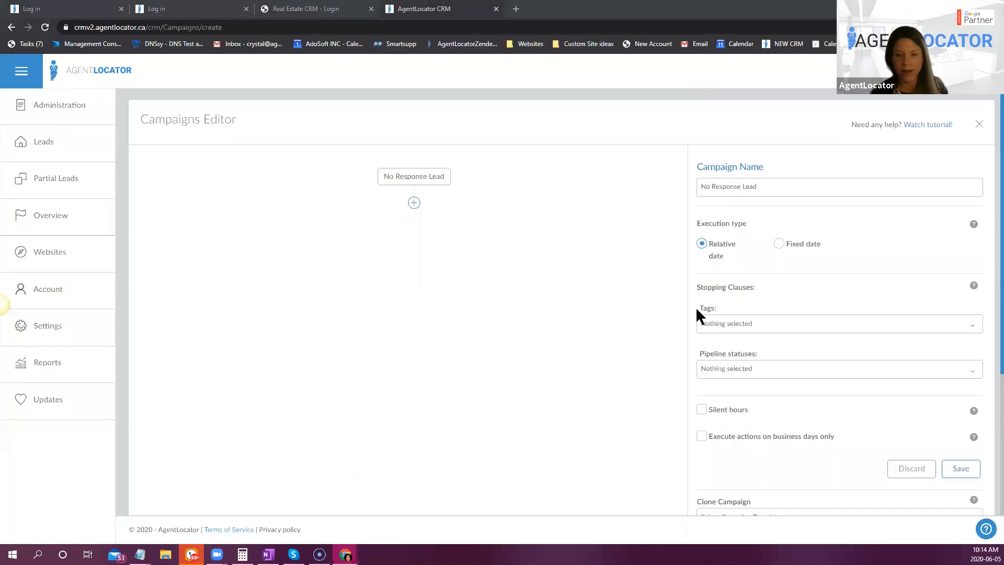
- Set the campaign's stopping pipeline statuses to Made contact, Set meeting, Signed agreement, Showing and Sold
left_click(743, 372)
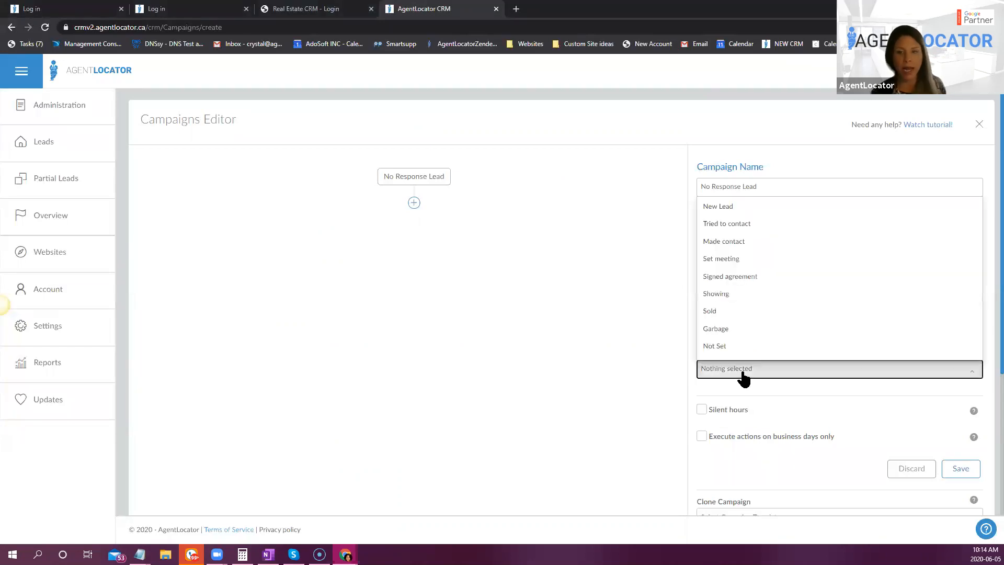
left_click(742, 244)
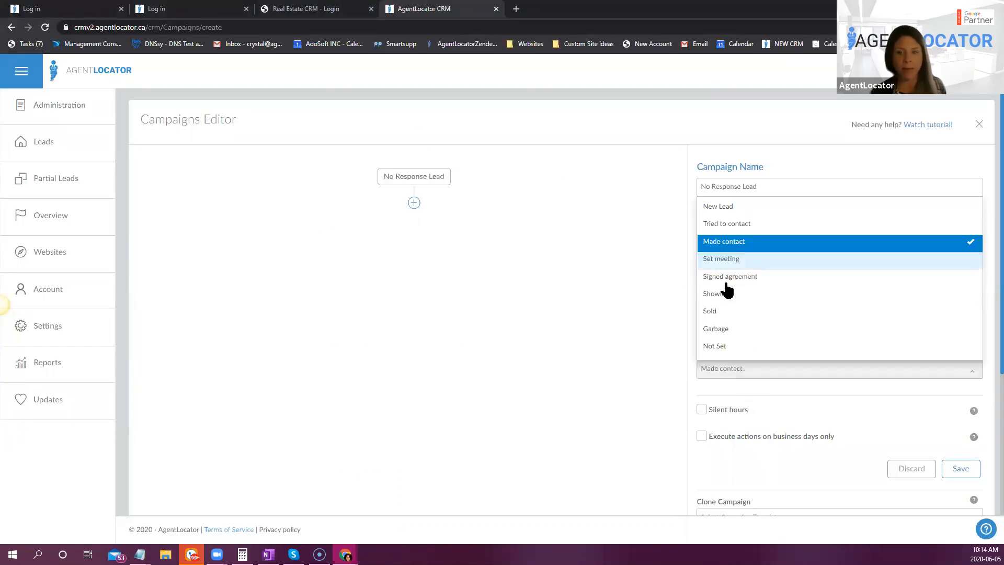
left_click(726, 260)
left_click(727, 283)
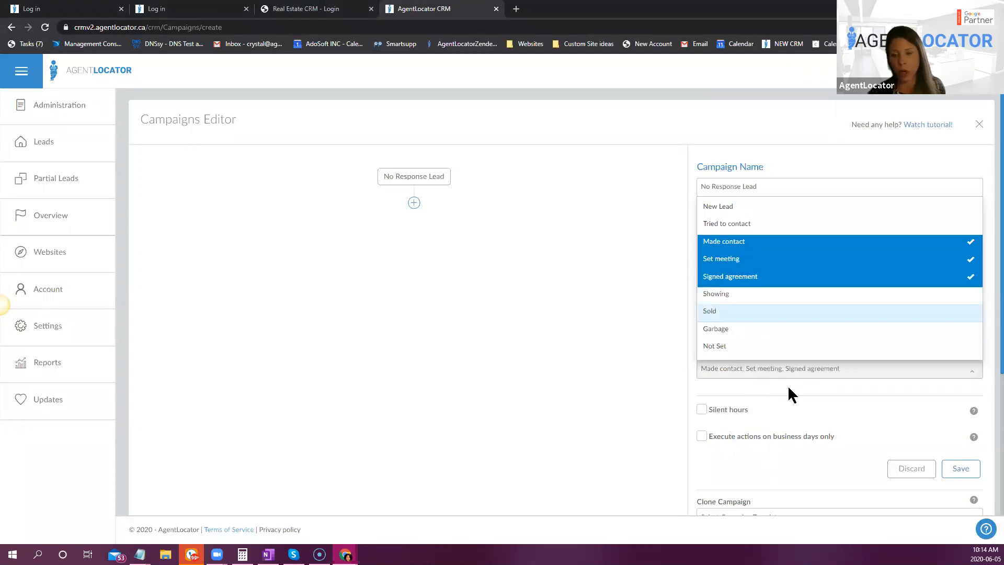
left_click(725, 295)
left_click(725, 312)
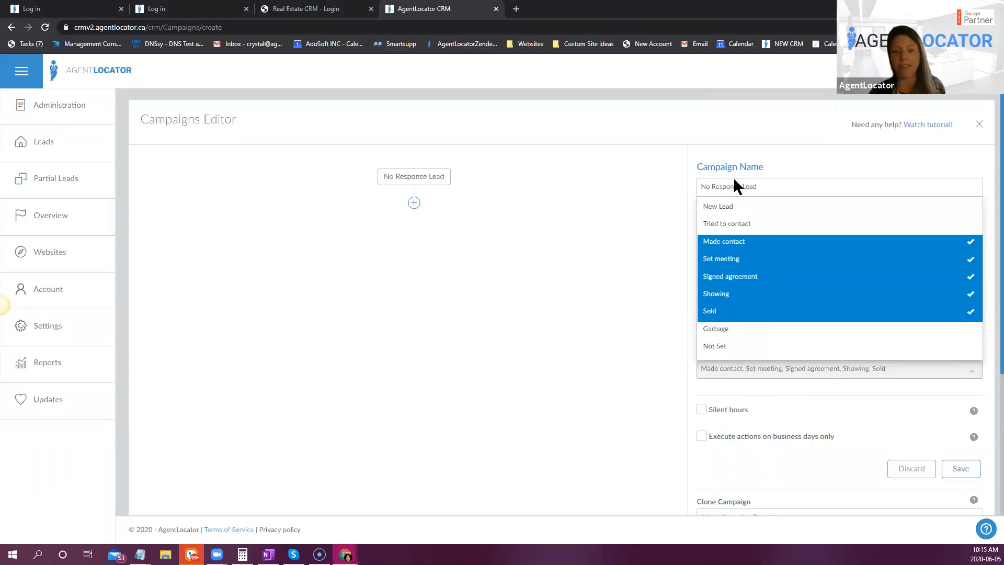
left_click(374, 467)
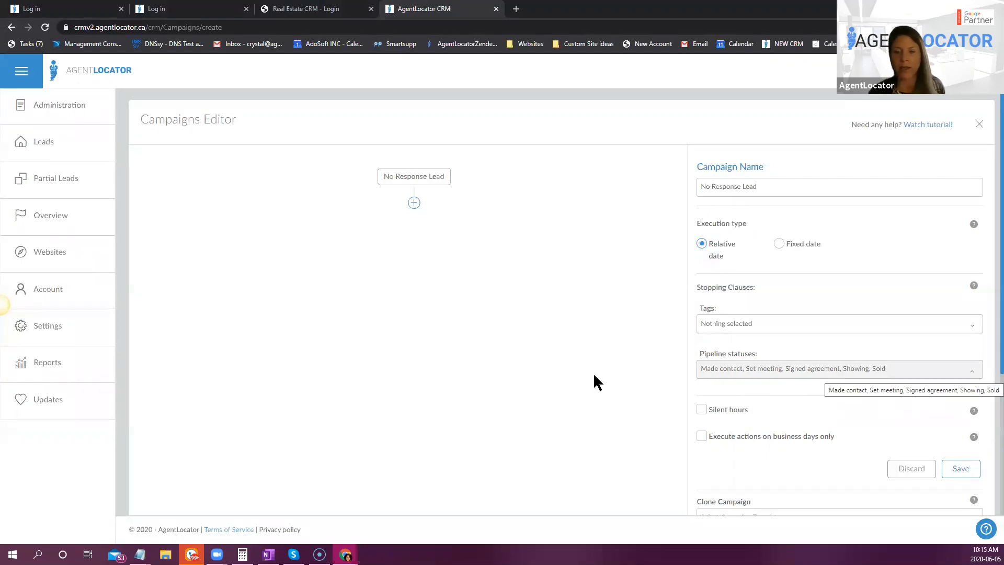
- Enable silent hours for the campaign from 10:00 PM to 8:15 AM and save the campaign
scroll(768, 312, "down", 2)
left_click(702, 306)
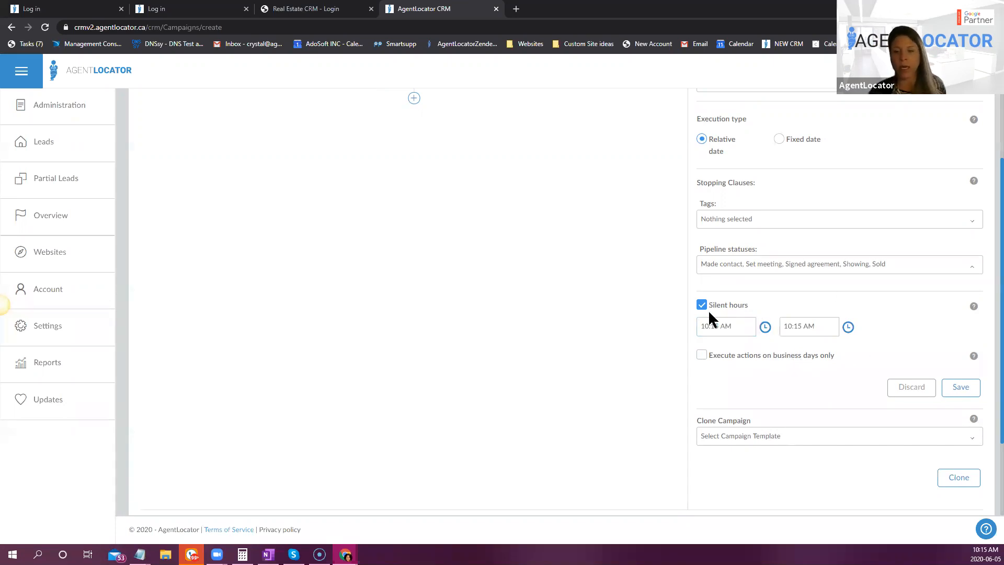
left_click(766, 327)
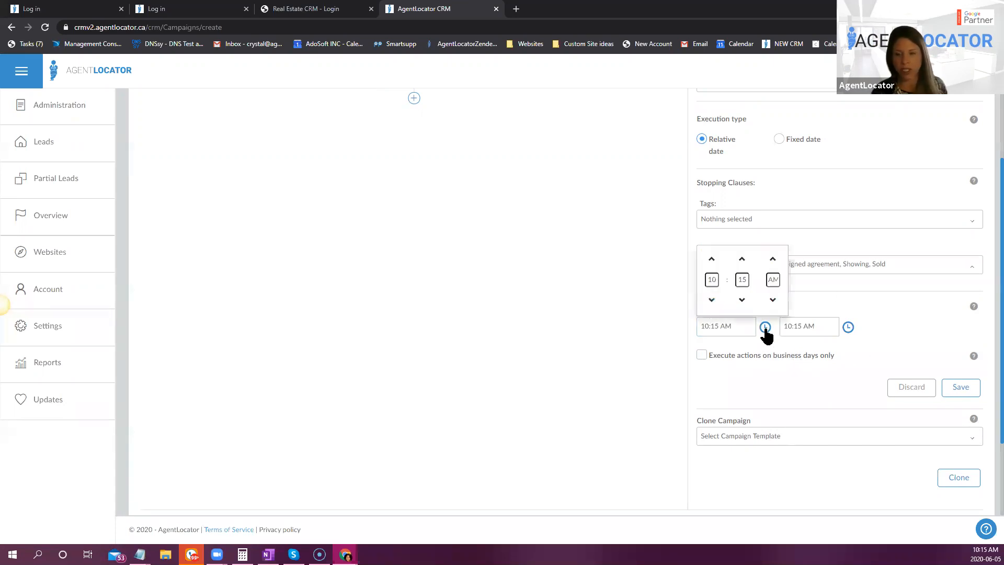
left_click(742, 301)
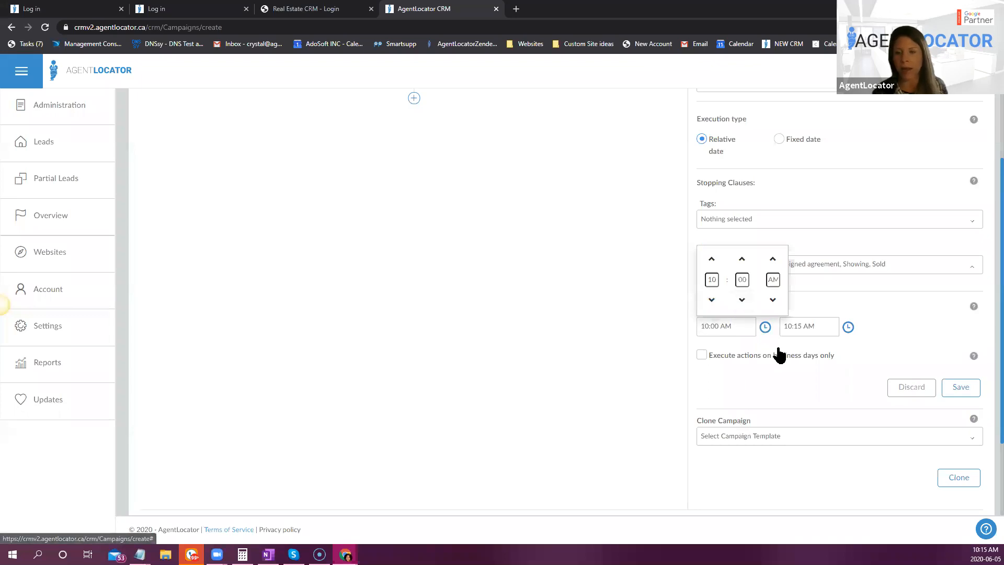
left_click(772, 260)
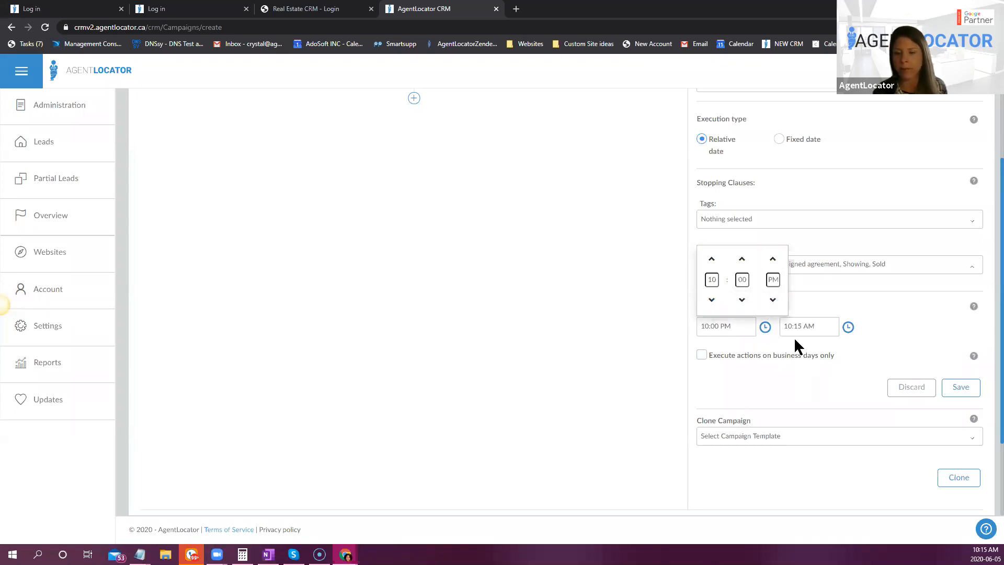
left_click(846, 331)
left_click(848, 327)
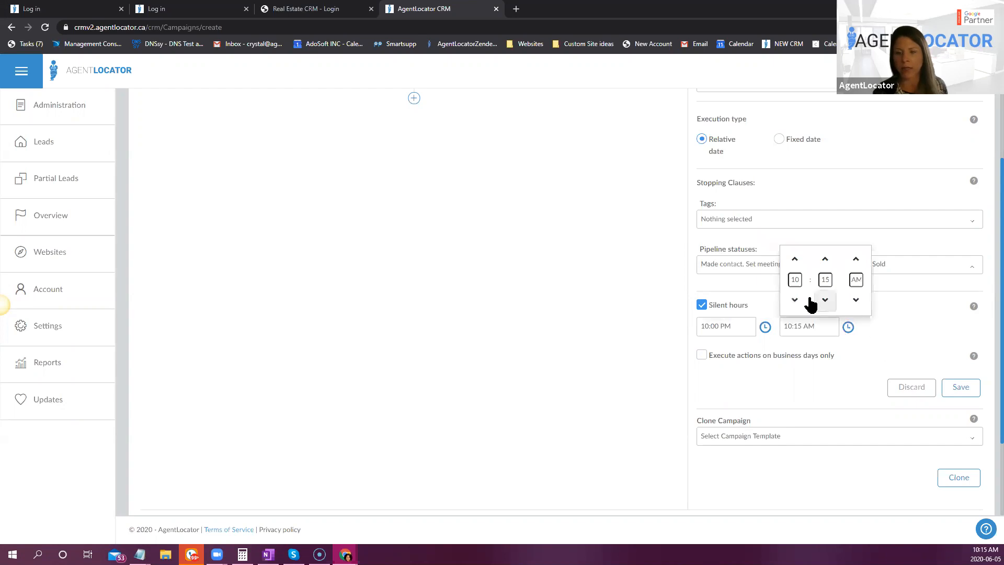
left_click(795, 300)
left_click(795, 300)
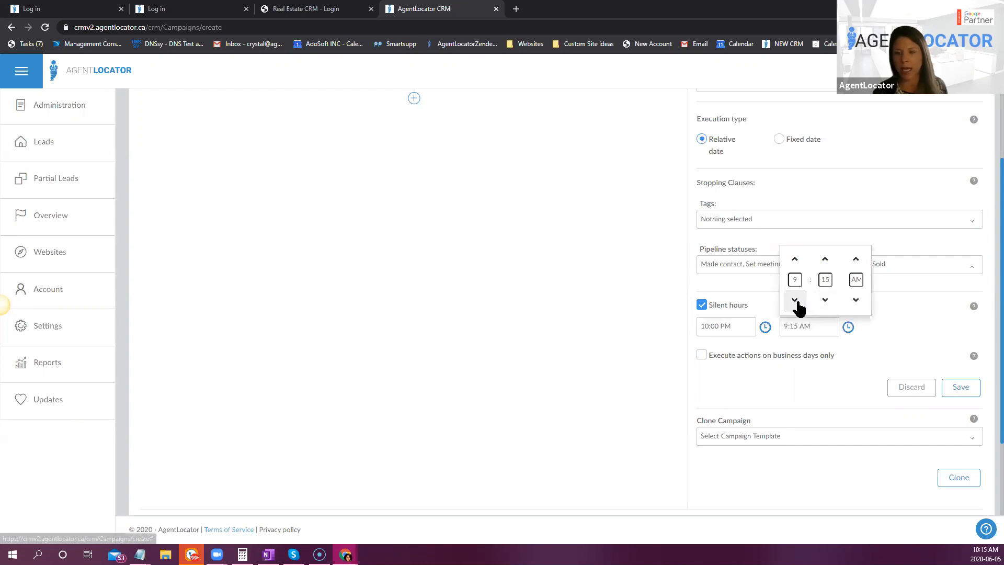
left_click(893, 314)
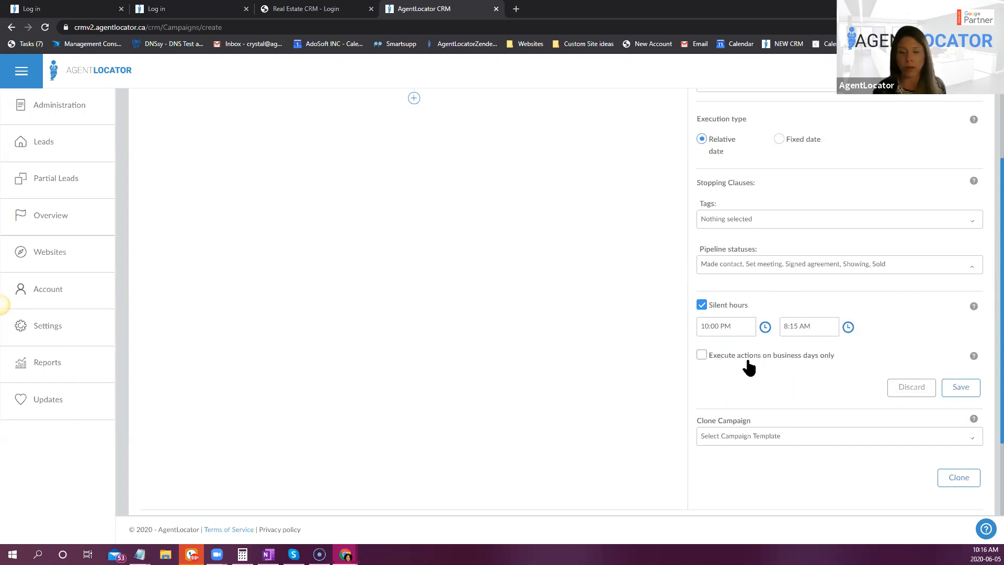
left_click(960, 386)
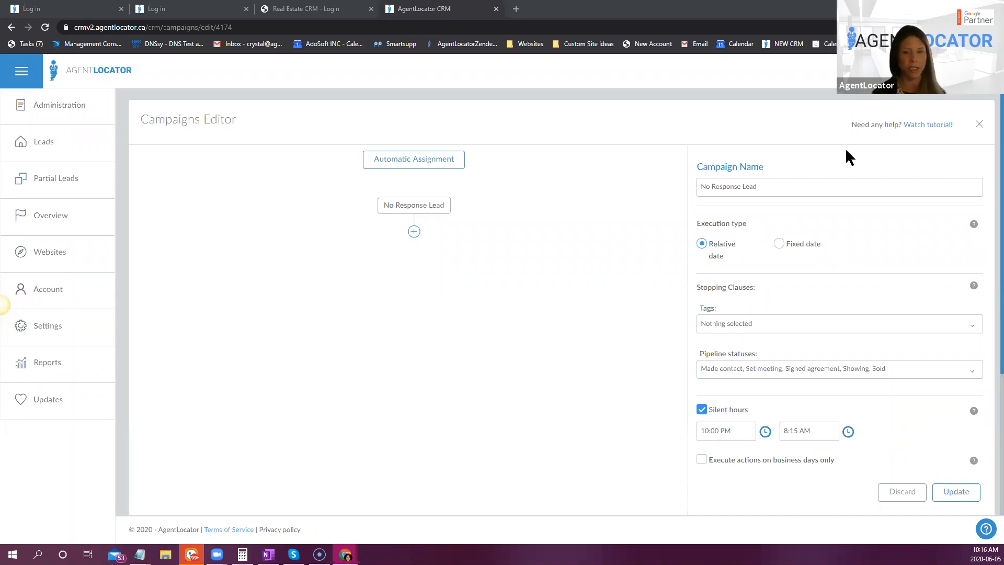
- Add an SMS action as the campaign's first step, using the IS this? template
left_click(414, 232)
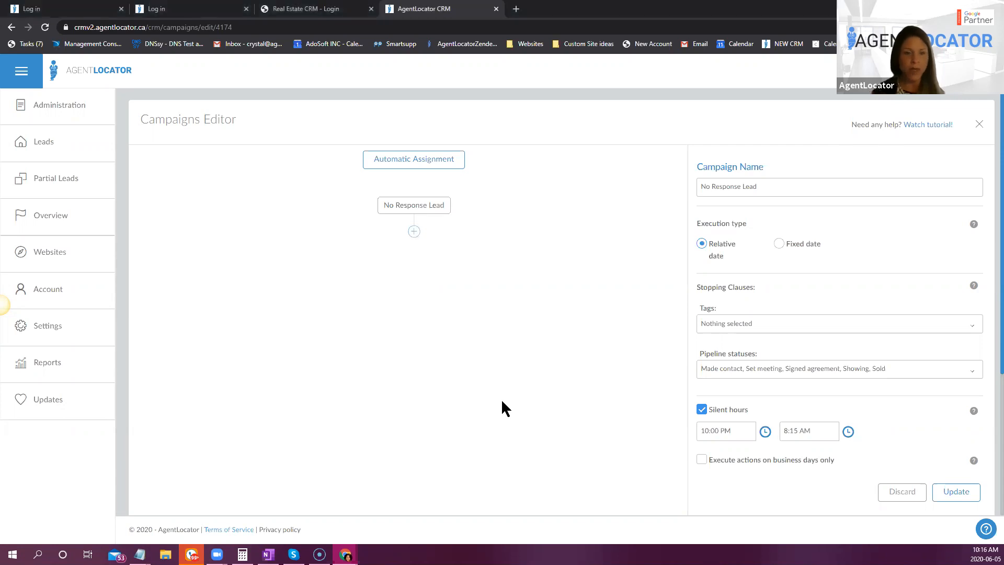
left_click(414, 277)
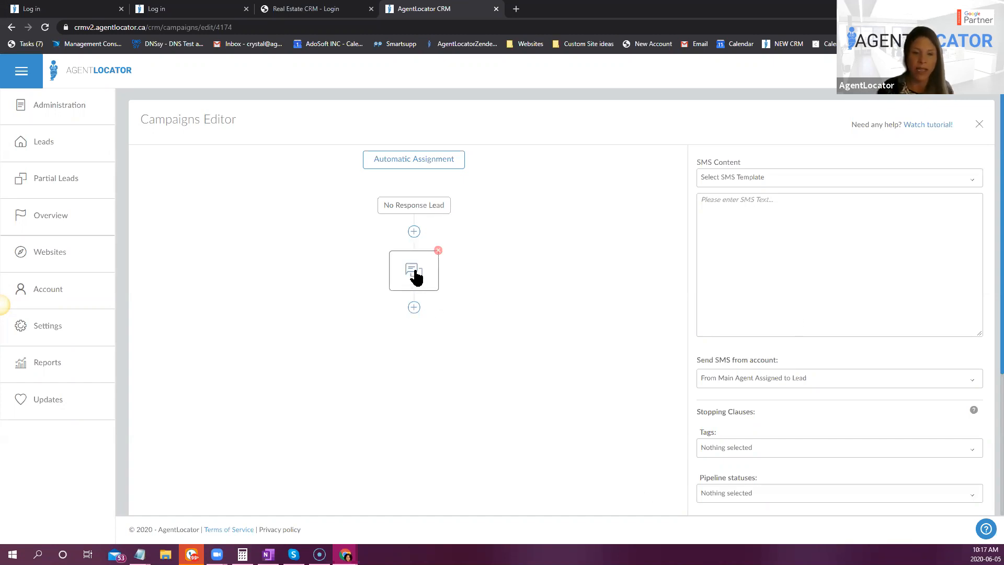
left_click(742, 185)
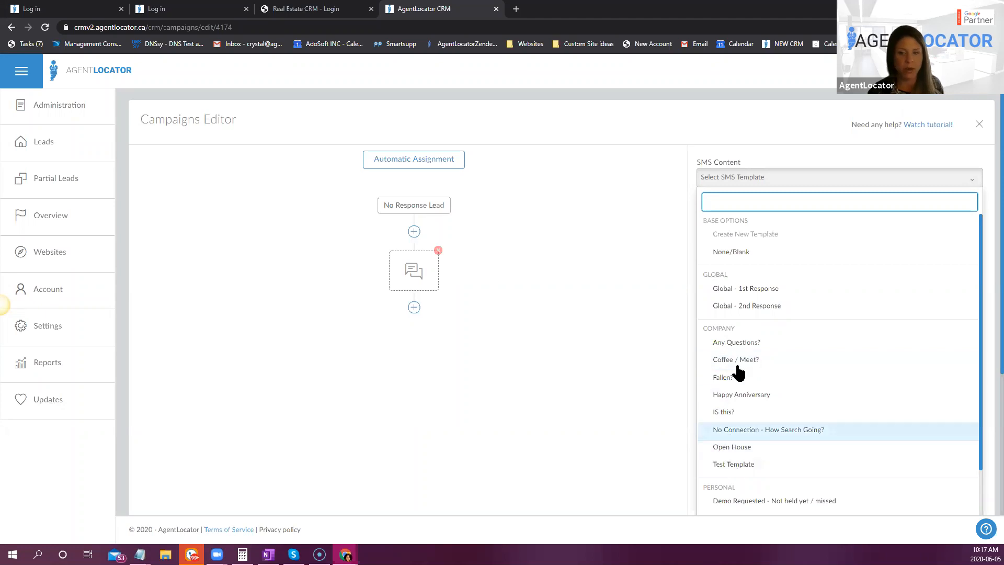
left_click(724, 413)
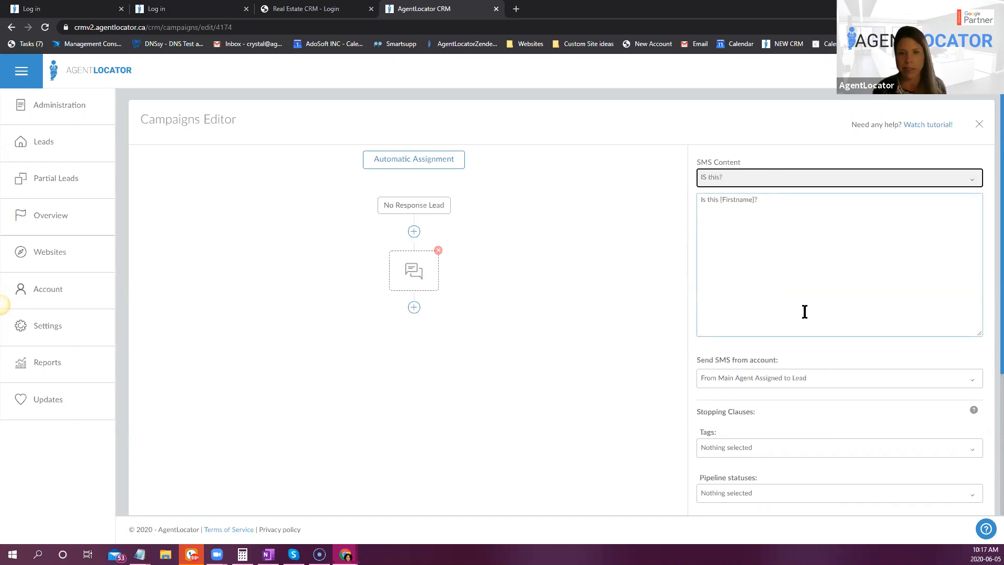
left_click(861, 292)
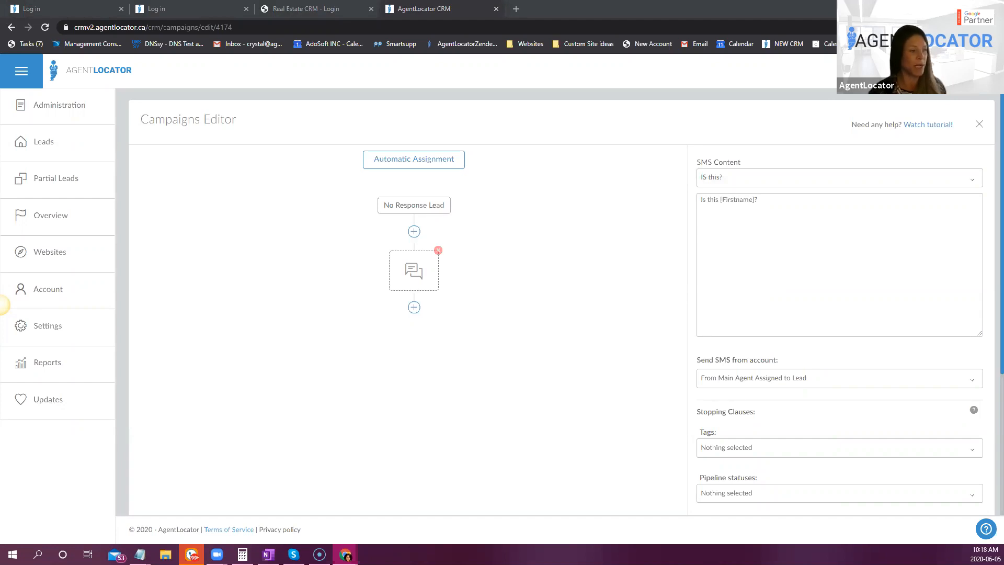
left_click(873, 268)
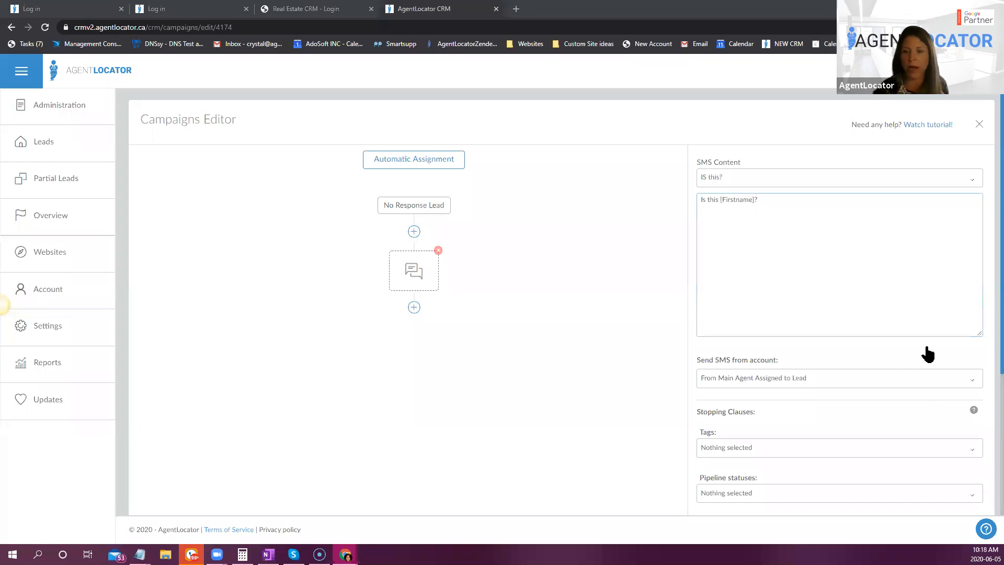
- Set the SMS action's delay period to 2 minutes and save the action
scroll(742, 285, "down", 2)
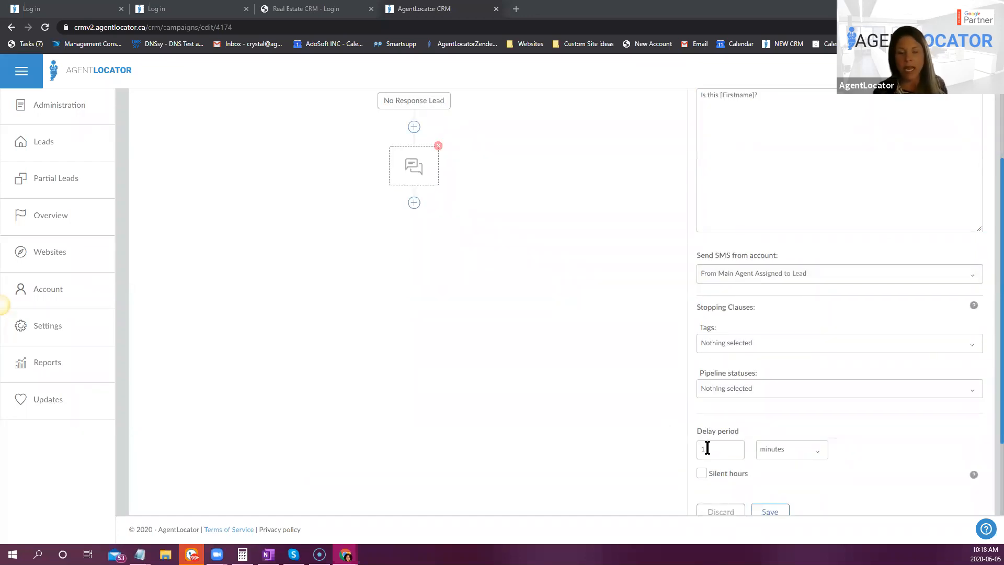
scroll(742, 489, "up", 1)
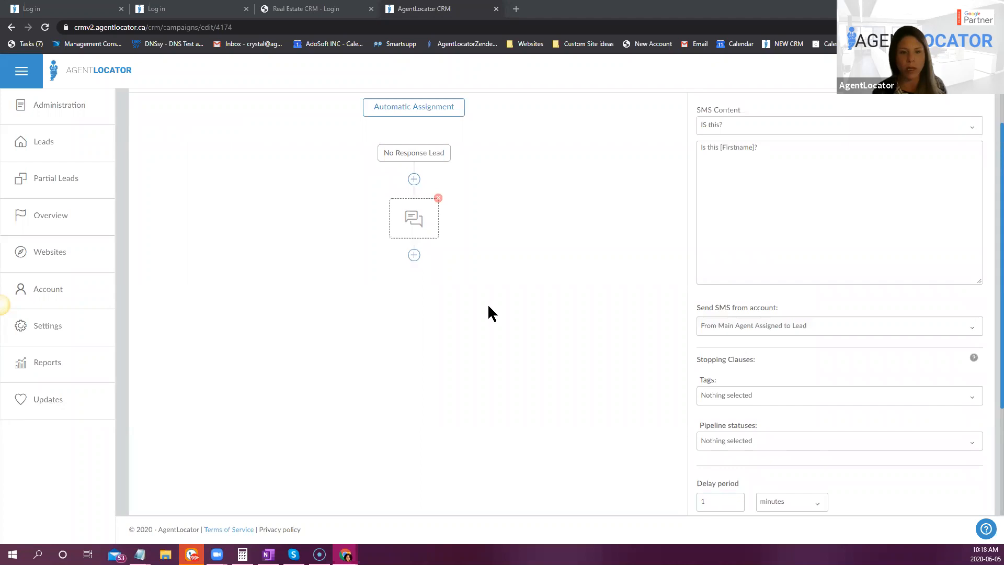
scroll(578, 435, "down", 2)
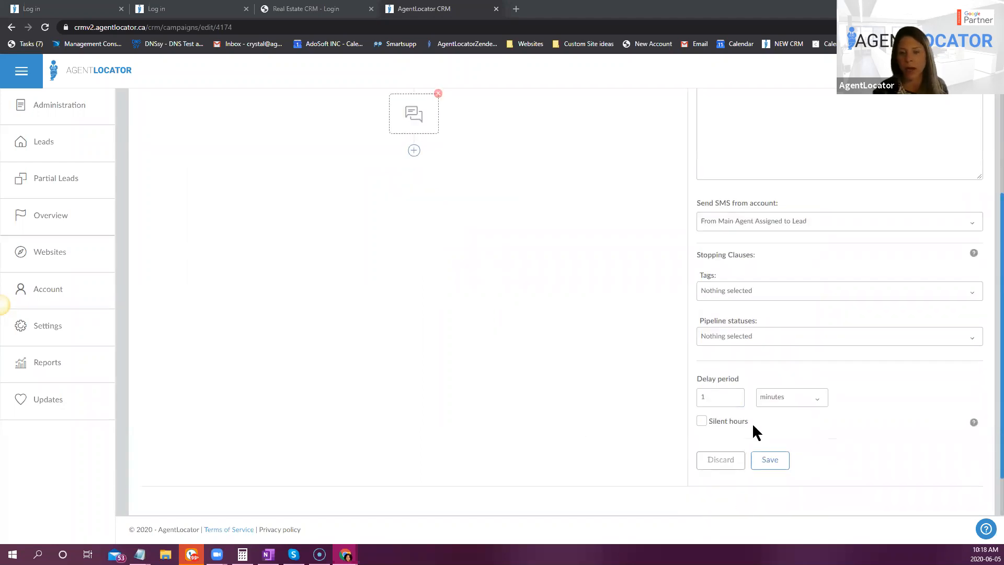
left_click(737, 394)
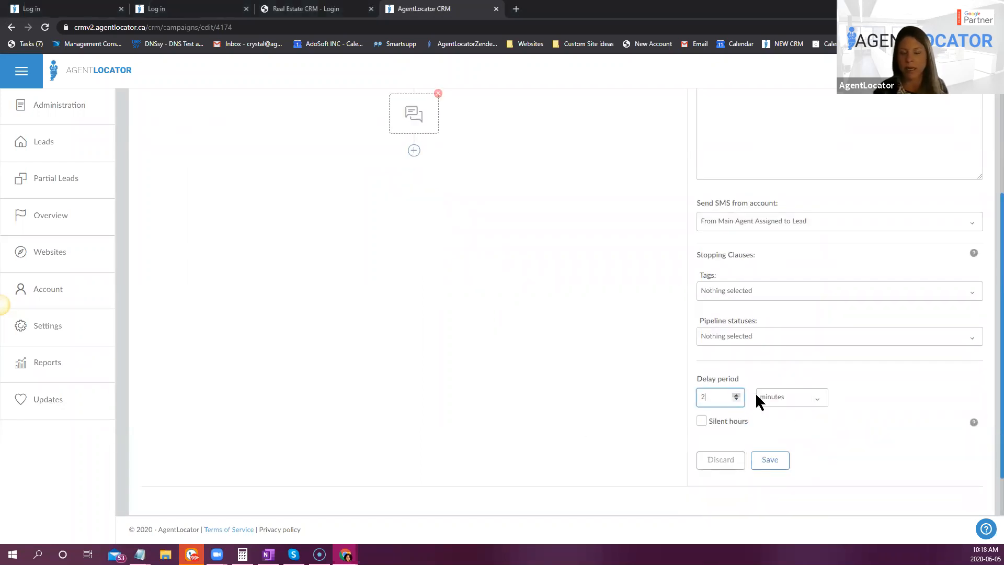
left_click(770, 460)
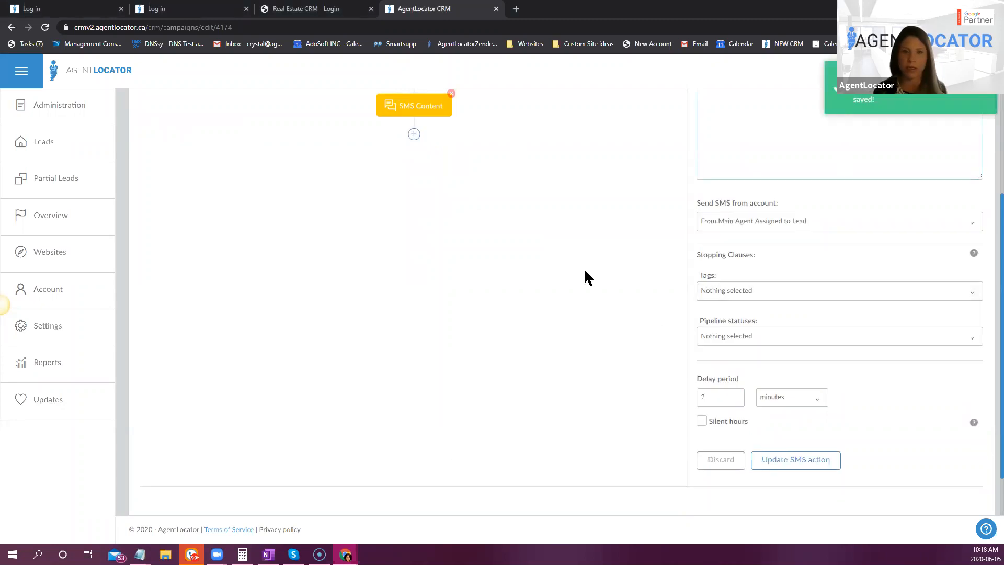
- Add an e-mail action after the SMS, using the Scare you? Email 1-Did I Scare you Off? template
scroll(584, 270, "up", 2)
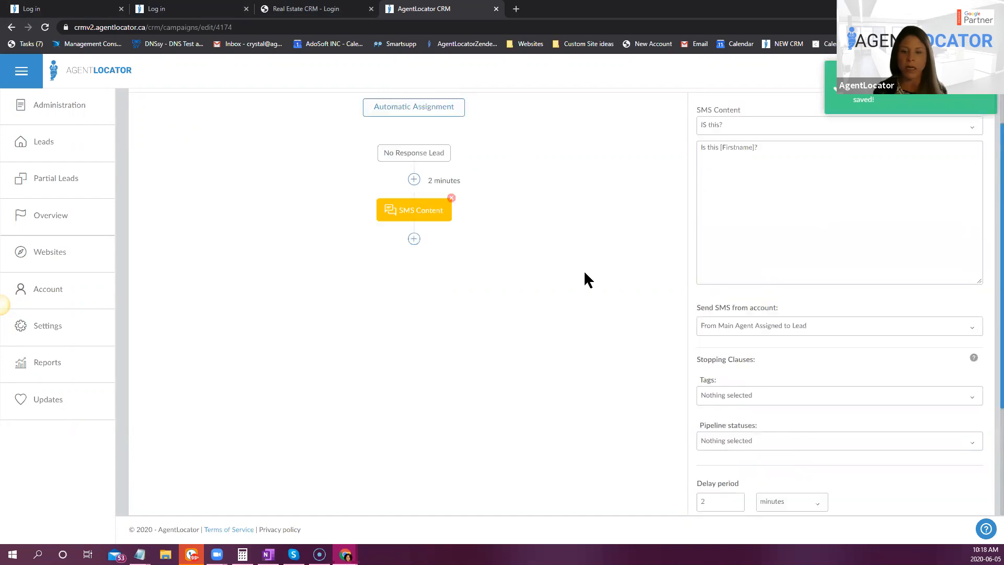
left_click(414, 239)
left_click(332, 288)
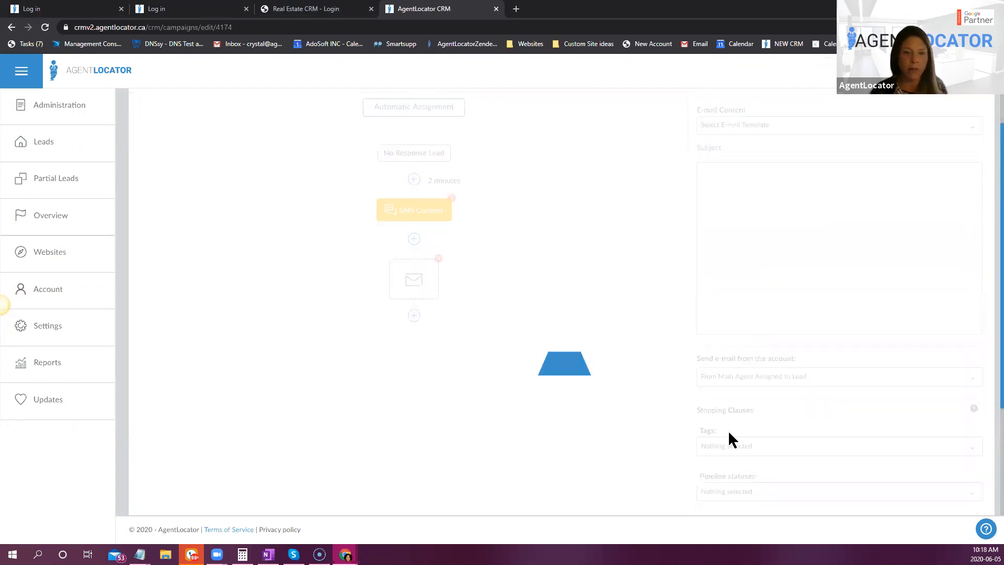
left_click(766, 133)
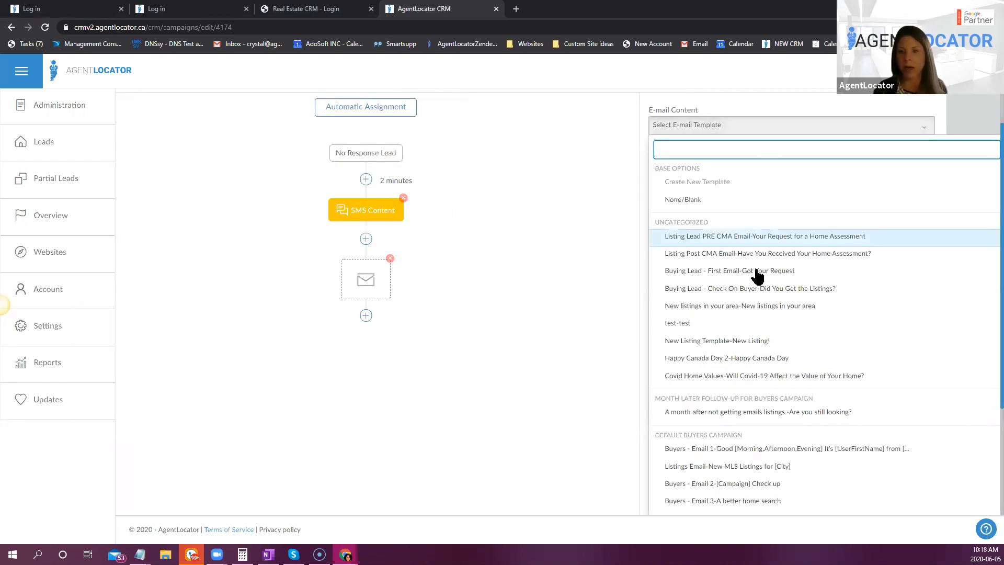
type("sc")
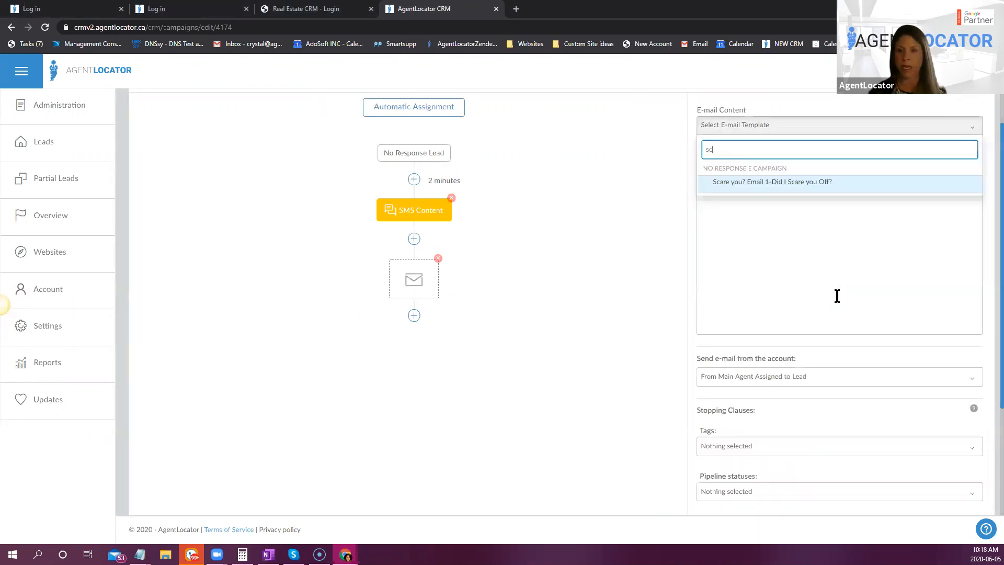
left_click(780, 183)
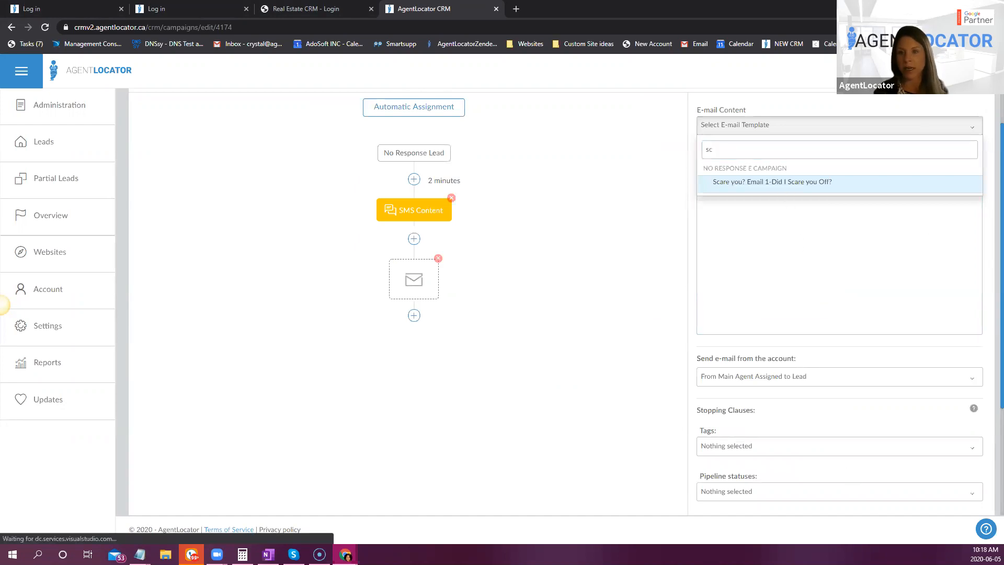
left_click(732, 185)
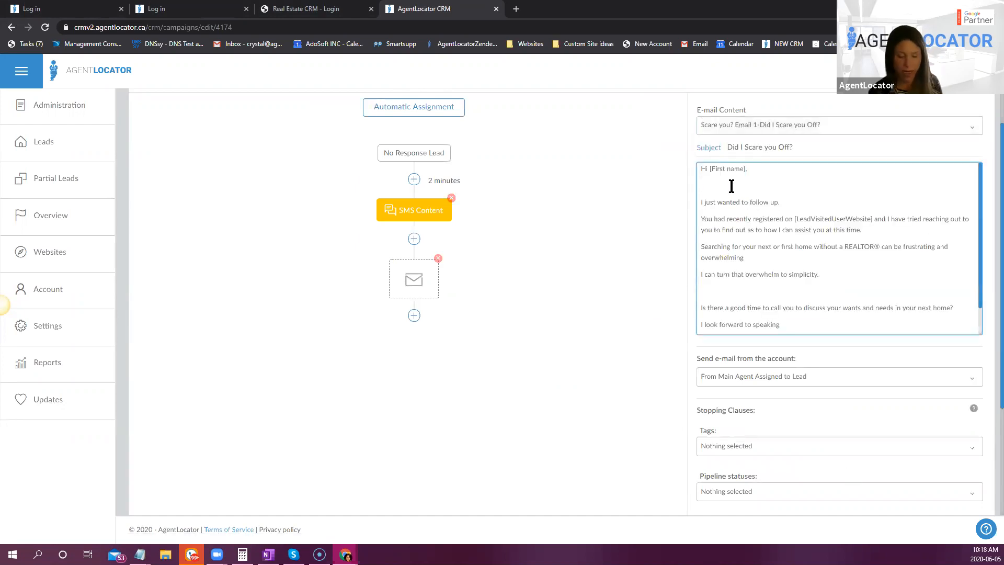
- Remove the extra blank lines from the e-mail body, join "I can turn that overwhelm to simplicity." to the preceding sentence, and save the action
key("BackSpace")
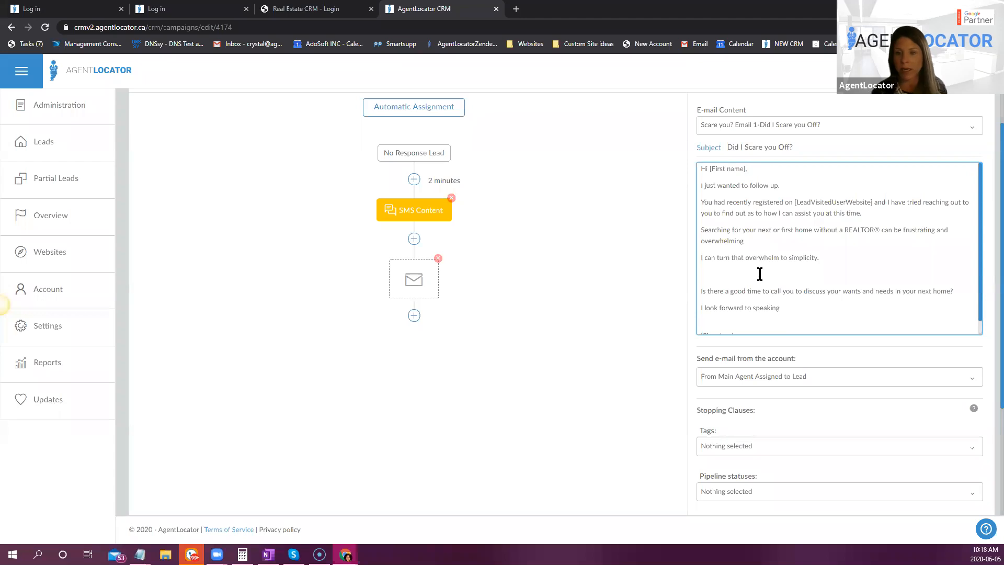
left_click(702, 256)
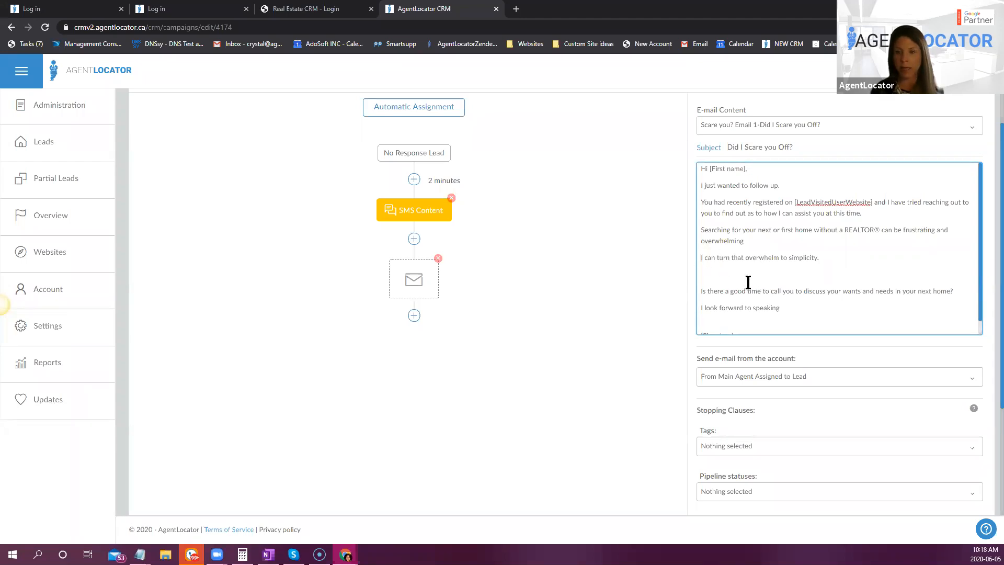
key("BackSpace")
type(".")
left_click(742, 257)
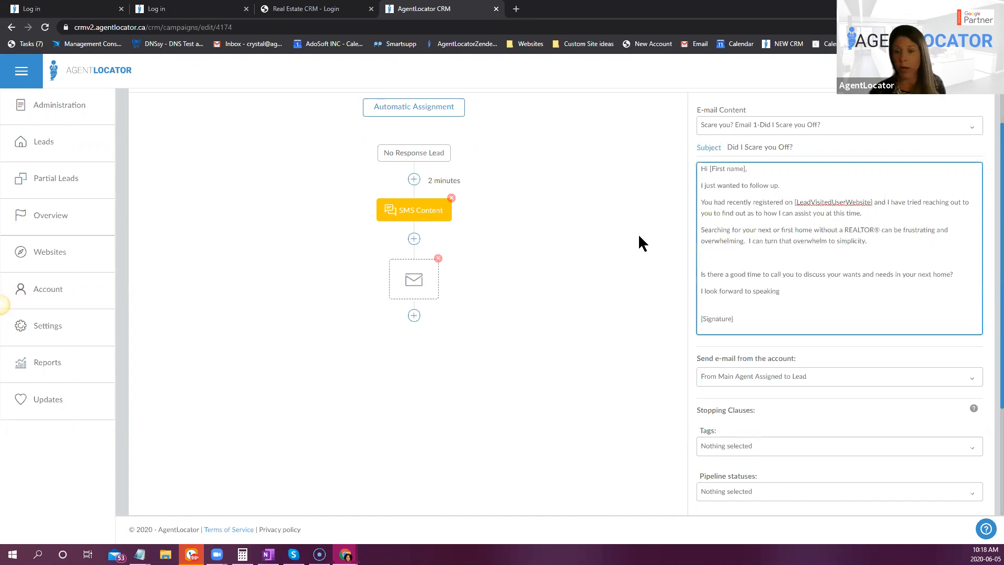
key("BackSpace")
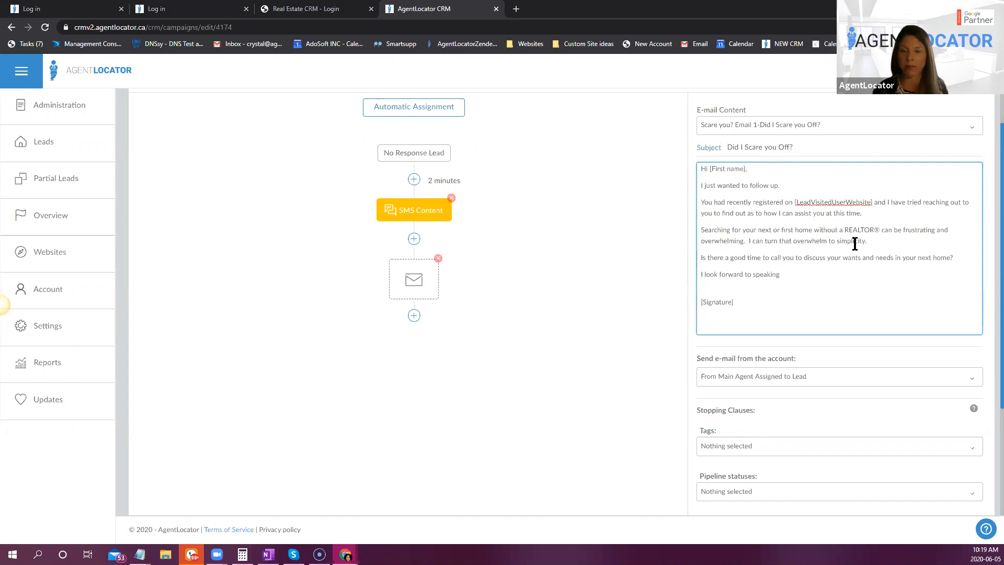
scroll(858, 256, "down", 1)
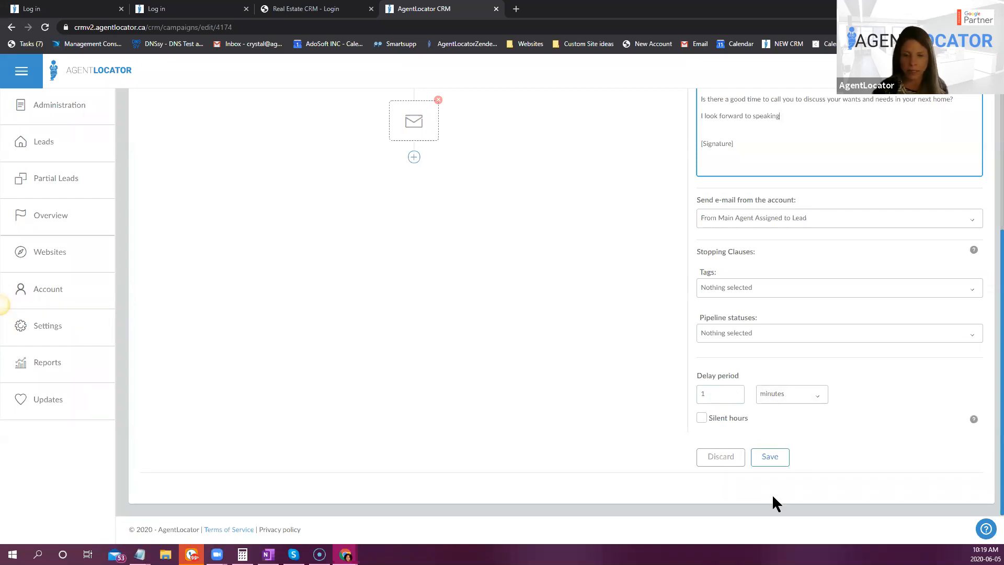
left_click(776, 460)
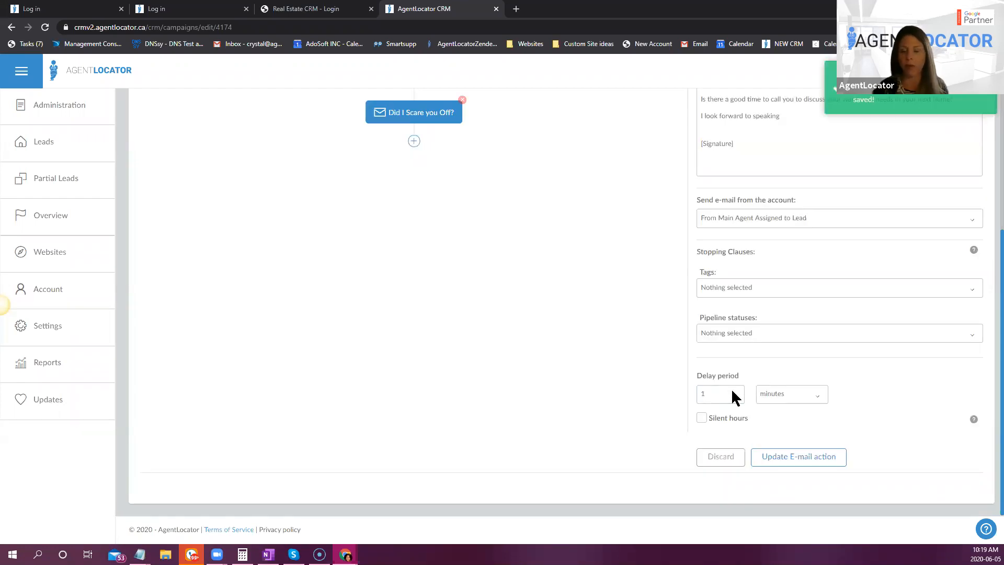
- Add an SMS action after the Did I Scare you Off? e-mail, using the Any Questions? template
scroll(604, 341, "up", 3)
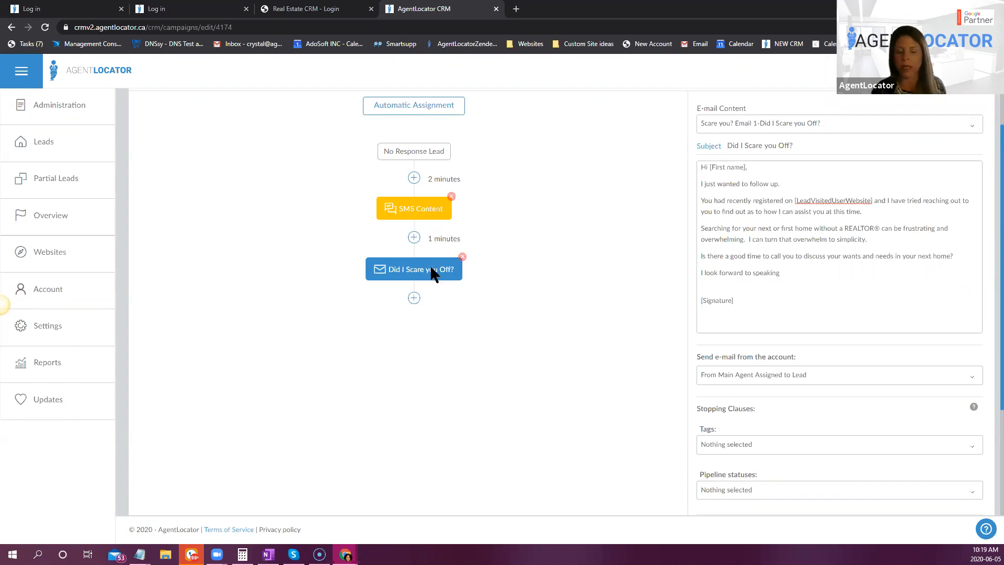
left_click(414, 299)
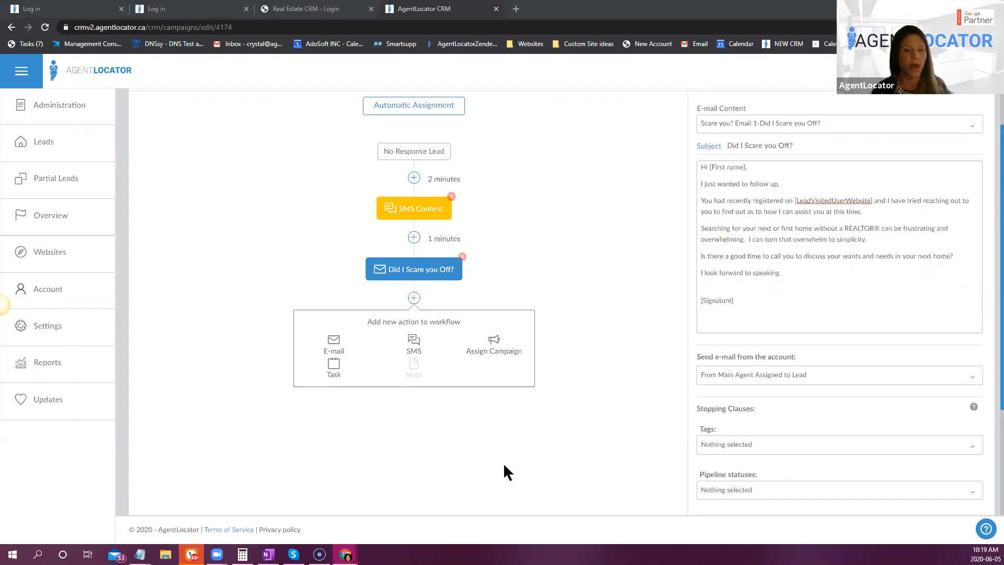
left_click(414, 346)
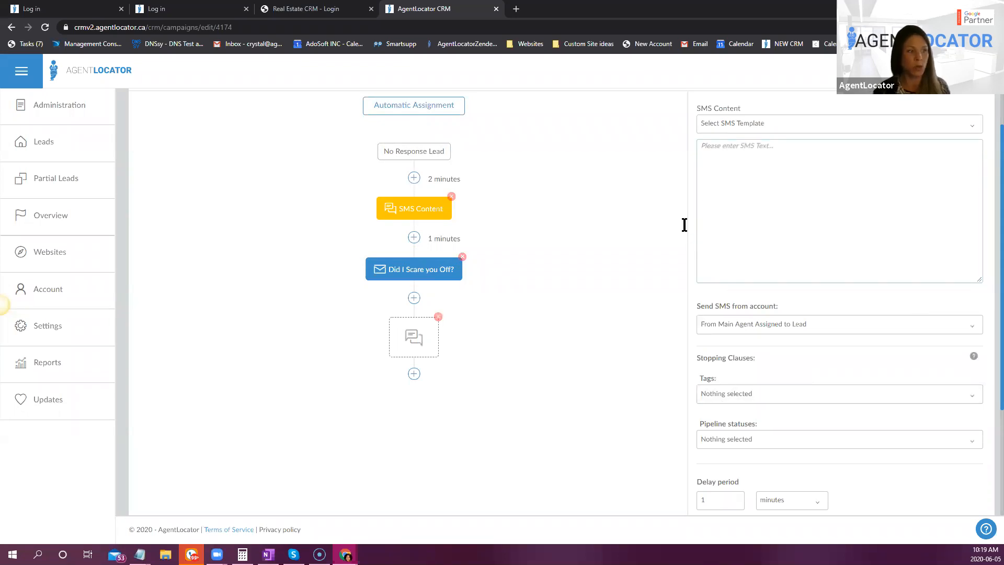
left_click(785, 124)
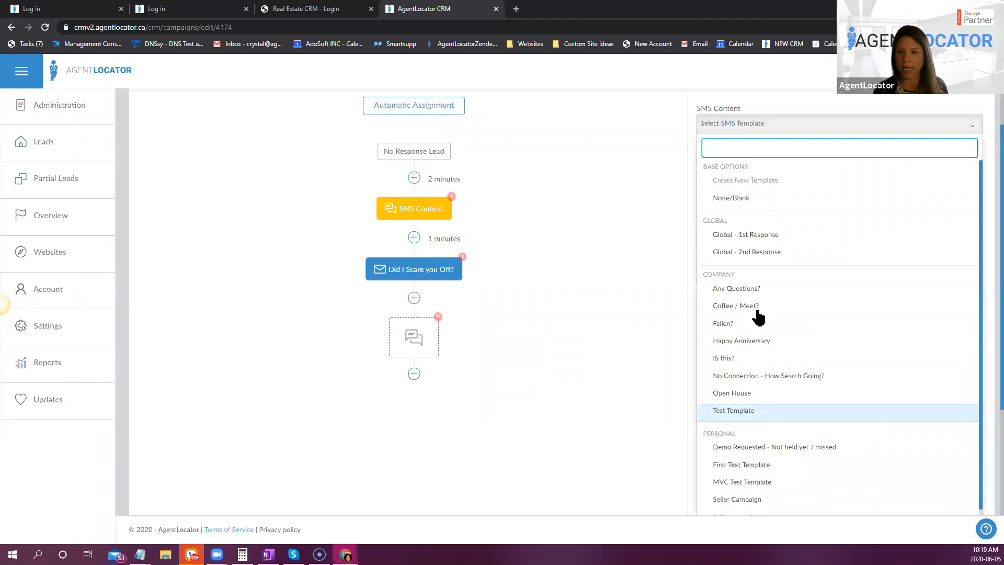
left_click(738, 288)
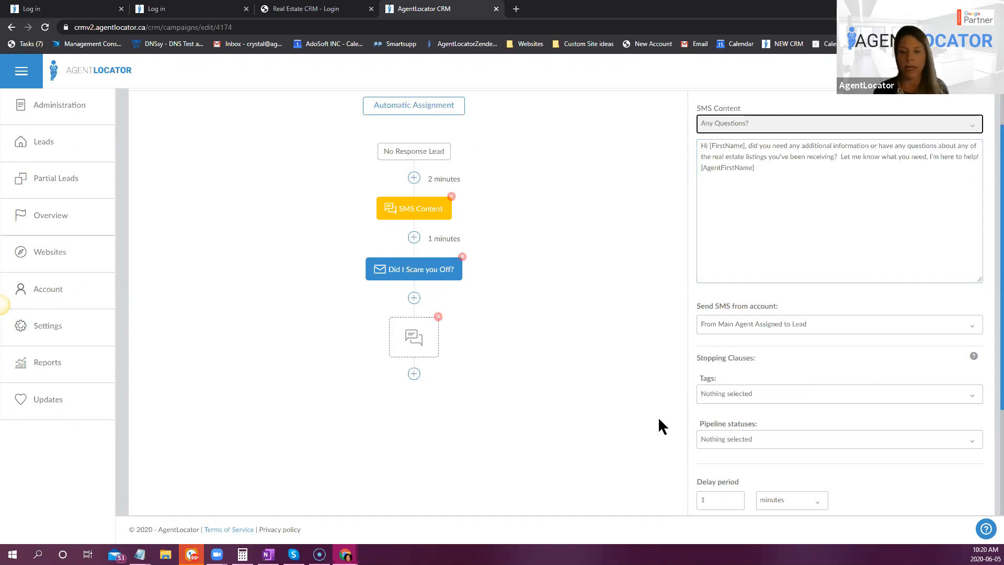
- Set the new SMS action's delay period to 3 days and save the action
scroll(661, 415, "down", 2)
left_click(736, 395)
left_click(736, 392)
left_click(806, 396)
left_click(770, 451)
left_click(771, 461)
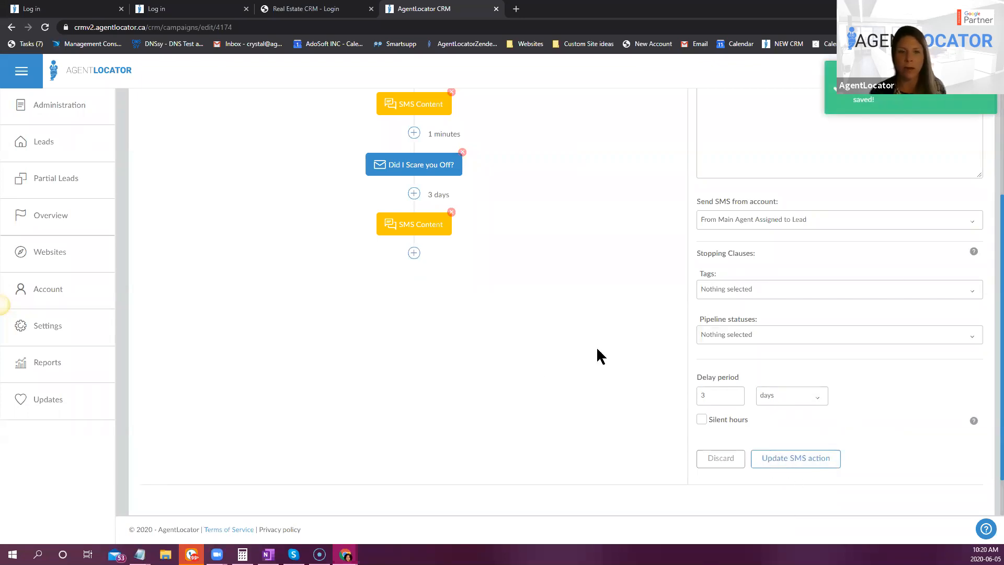
scroll(608, 344, "up", 2)
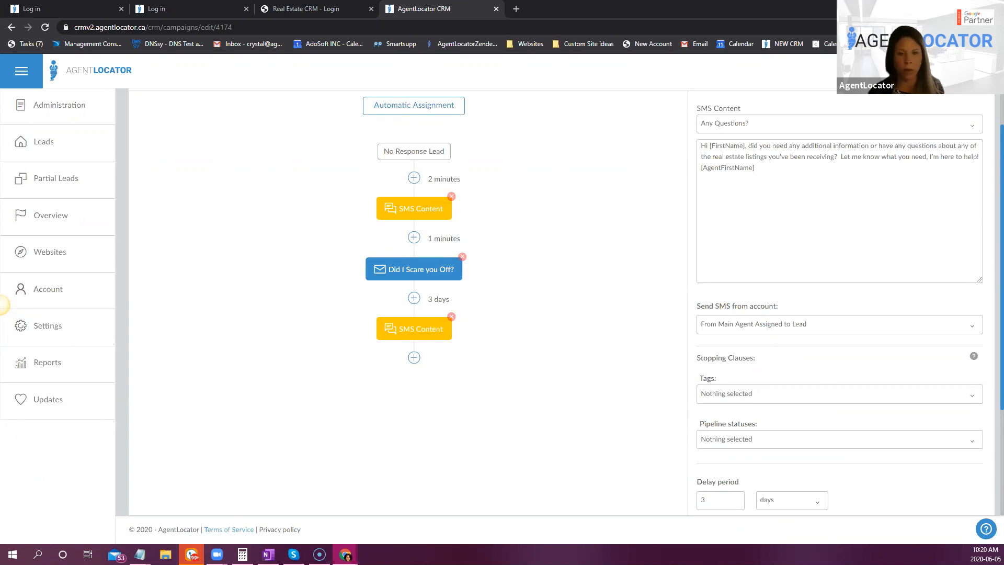
- Add an e-mail action after the second SMS with the Is this On - Email 2 template, correcting "I'm" in its first sentence
scroll(426, 461, "down", 2)
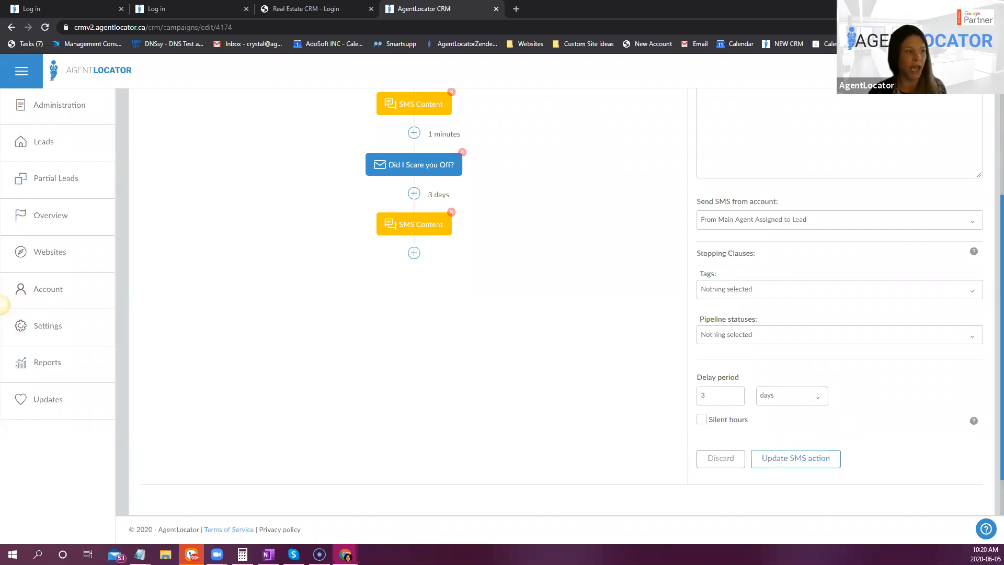
left_click(414, 253)
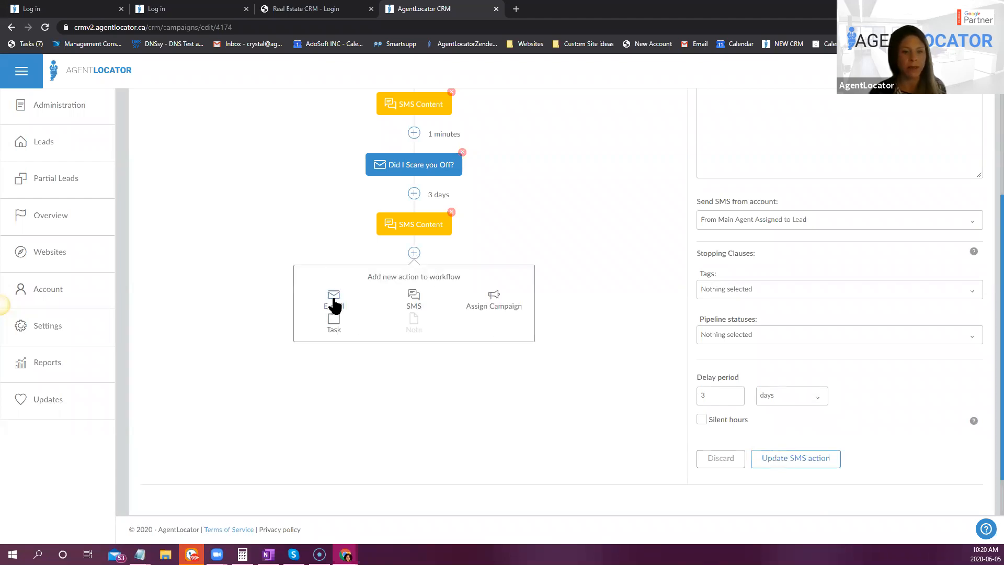
left_click(358, 308)
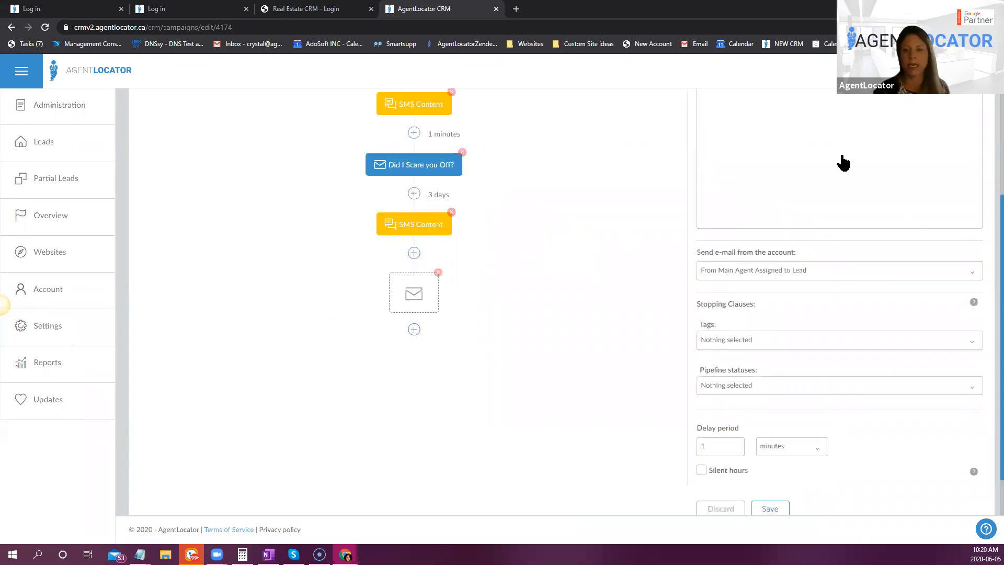
left_click(784, 185)
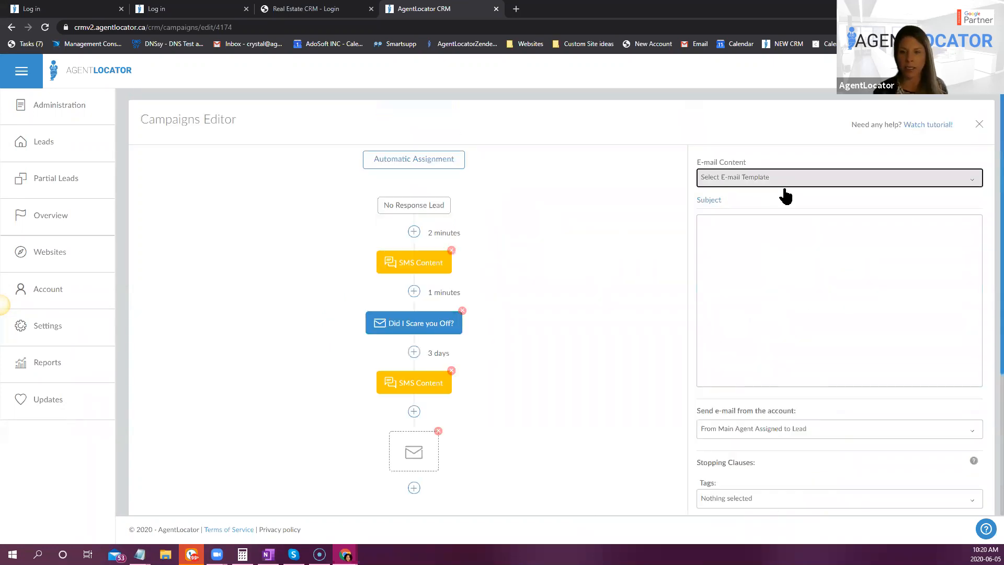
type("tes")
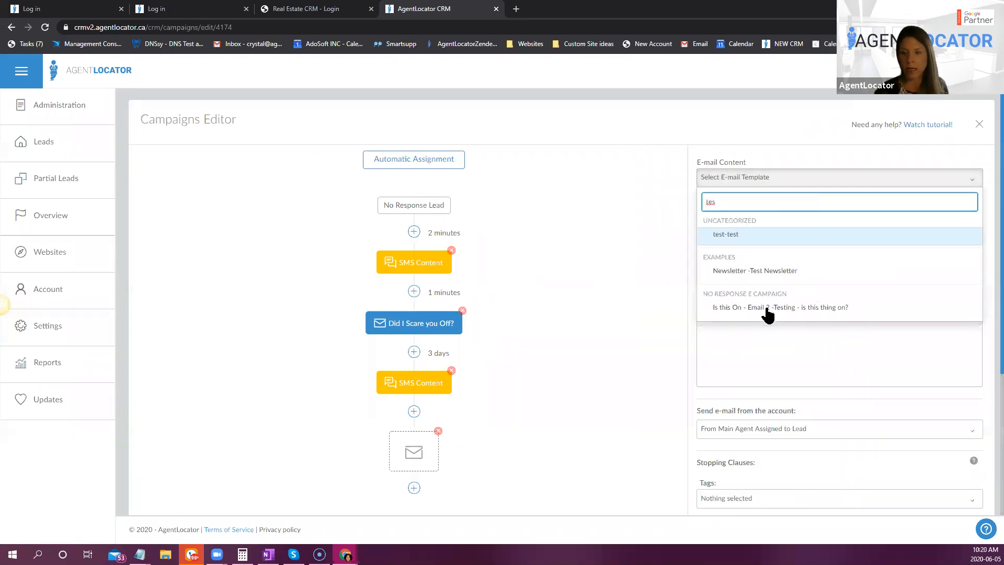
left_click(793, 309)
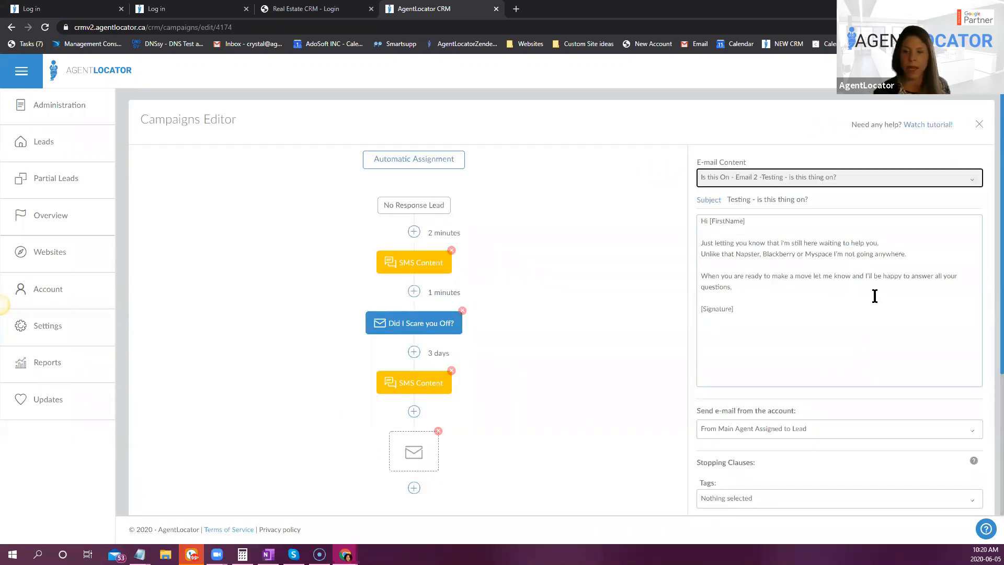
left_click(783, 240)
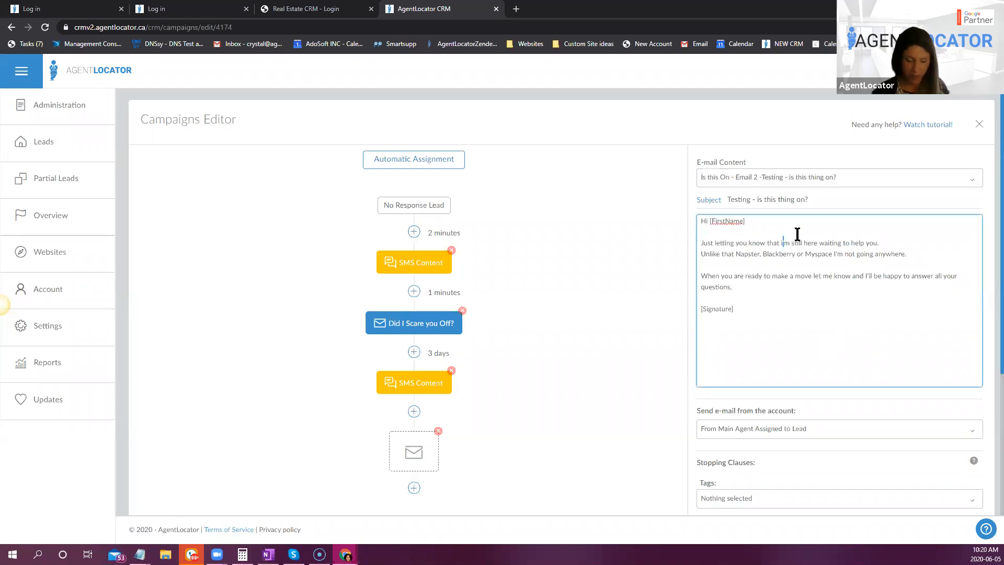
key("Left")
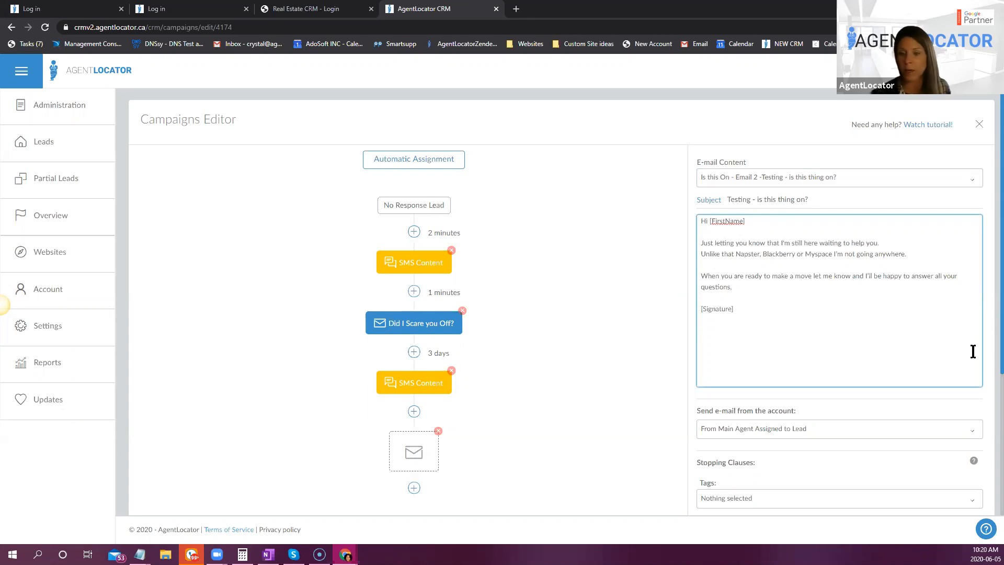
- Set the Testing - is this thing on? e-mail's delay period to 2 weeks and save the action
scroll(863, 306, "down", 1)
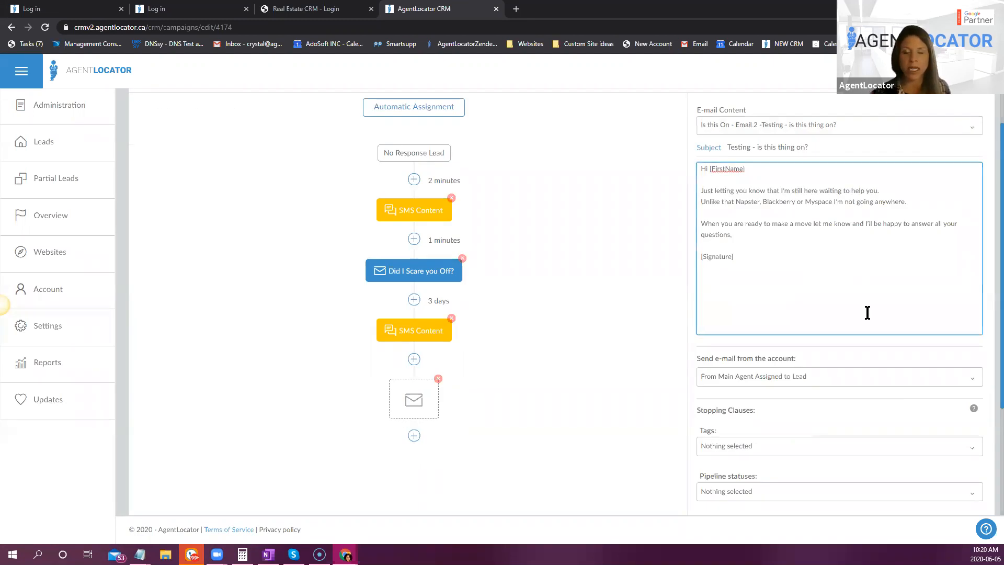
scroll(868, 312, "down", 2)
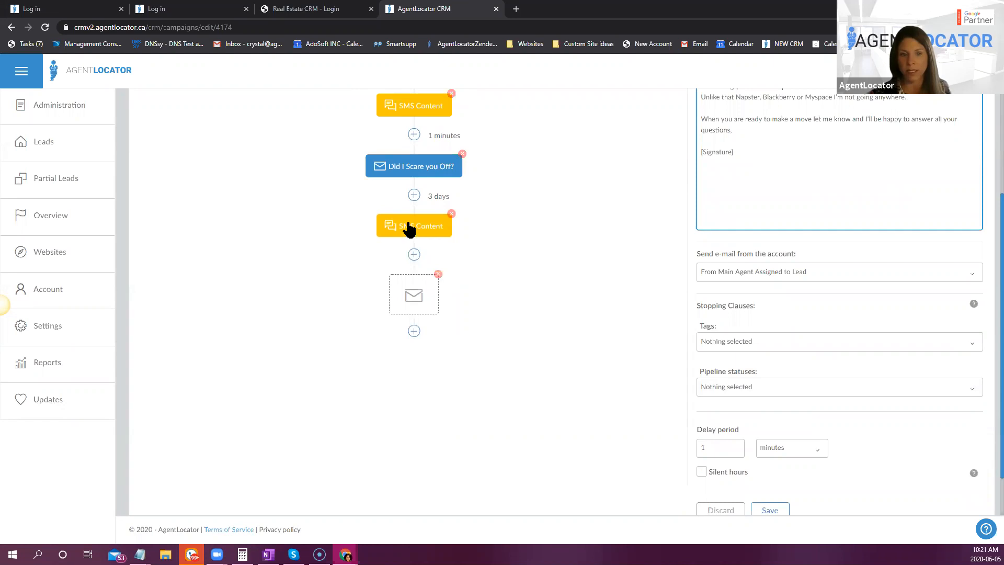
scroll(614, 397, "down", 1)
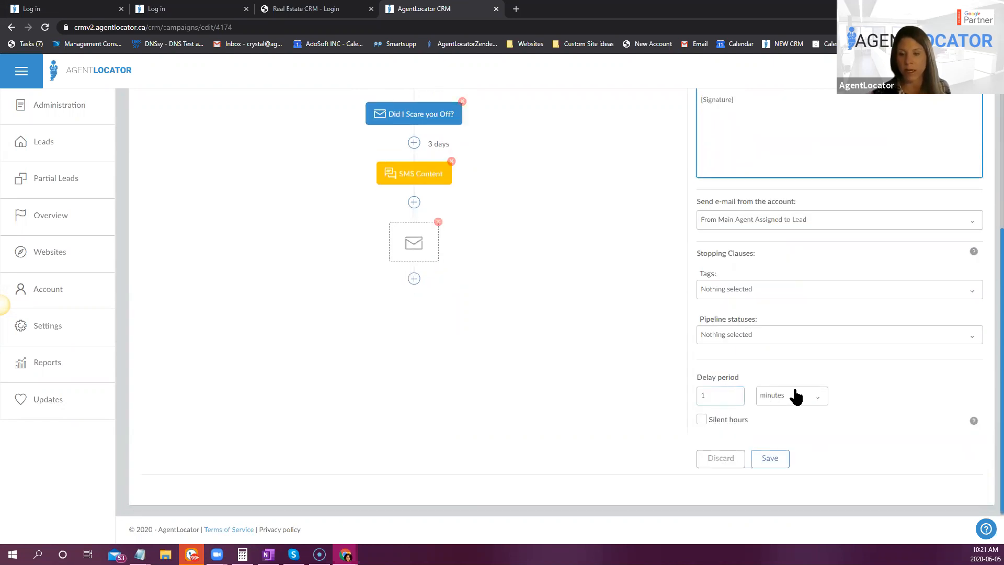
left_click(797, 396)
left_click(772, 467)
left_click(727, 398)
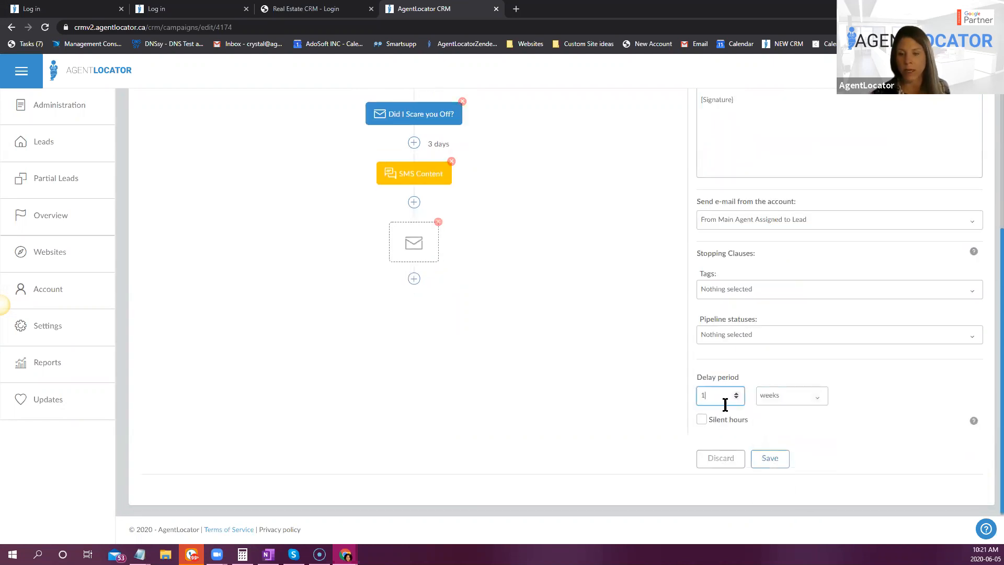
key("BackSpace")
type("2")
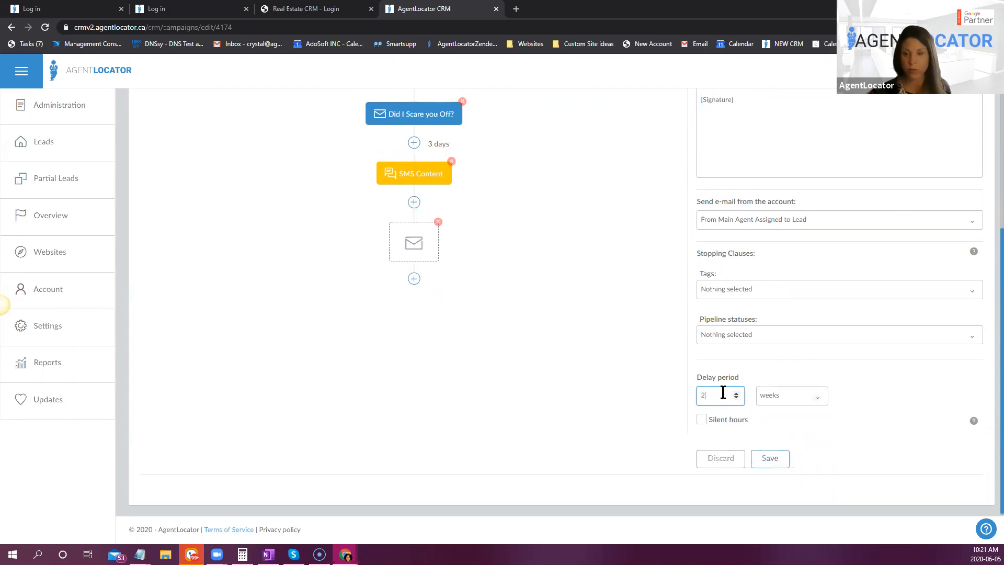
left_click(788, 462)
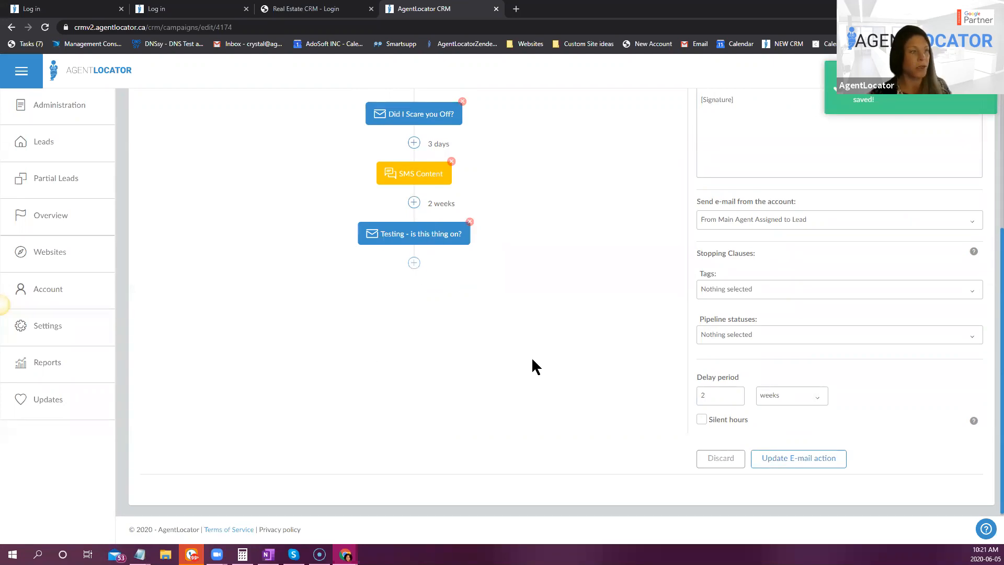
- Add an SMS action after the Testing - is this thing on? e-mail with a 1-week delay, using the Coffee / Meet? template
left_click(408, 309)
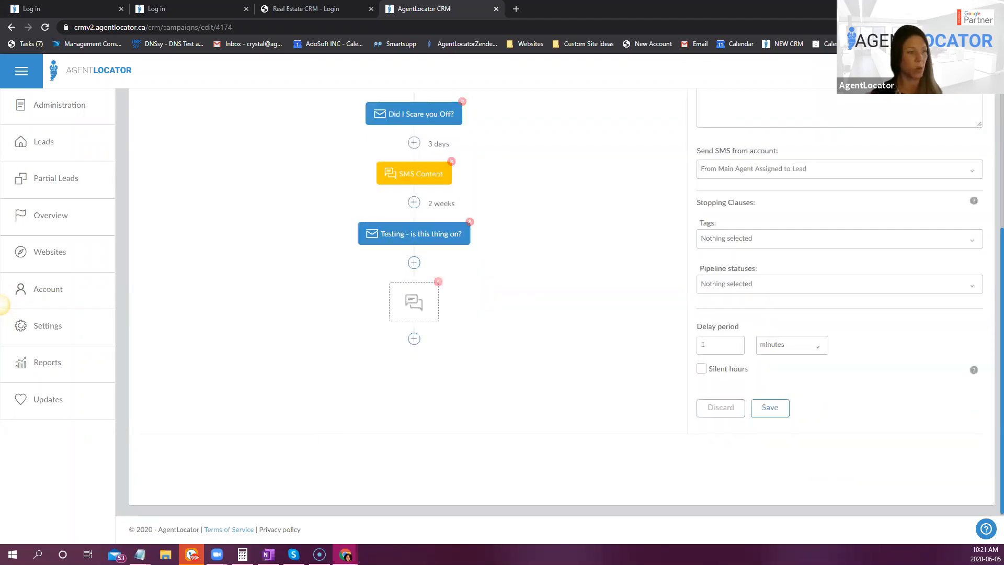
left_click(809, 348)
key("Return")
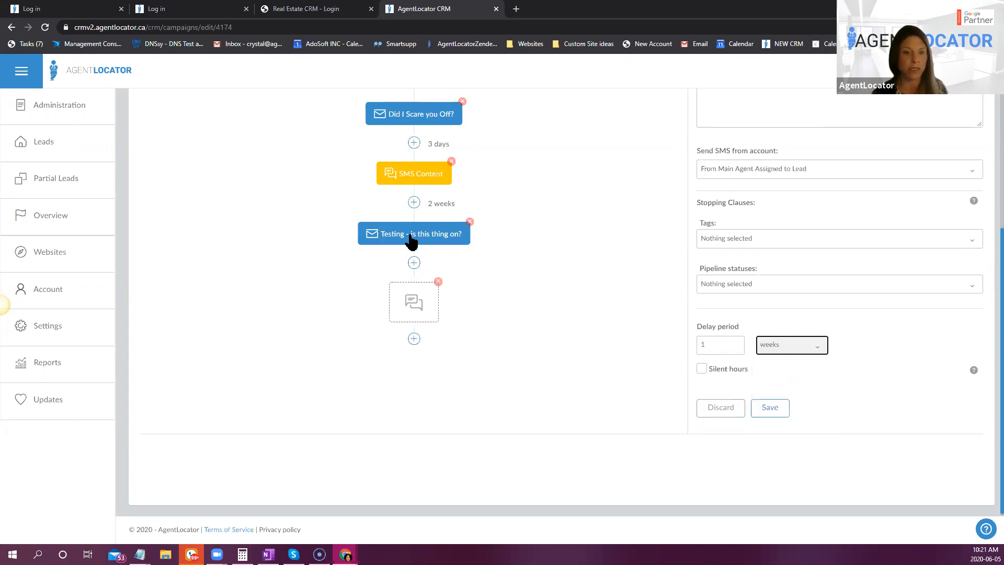
scroll(685, 328, "up", 4)
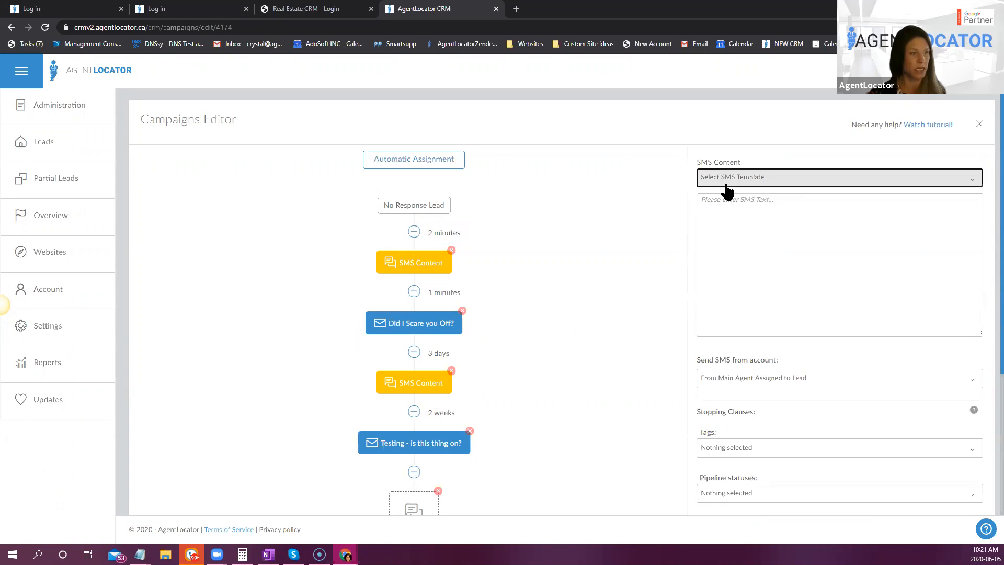
left_click(730, 181)
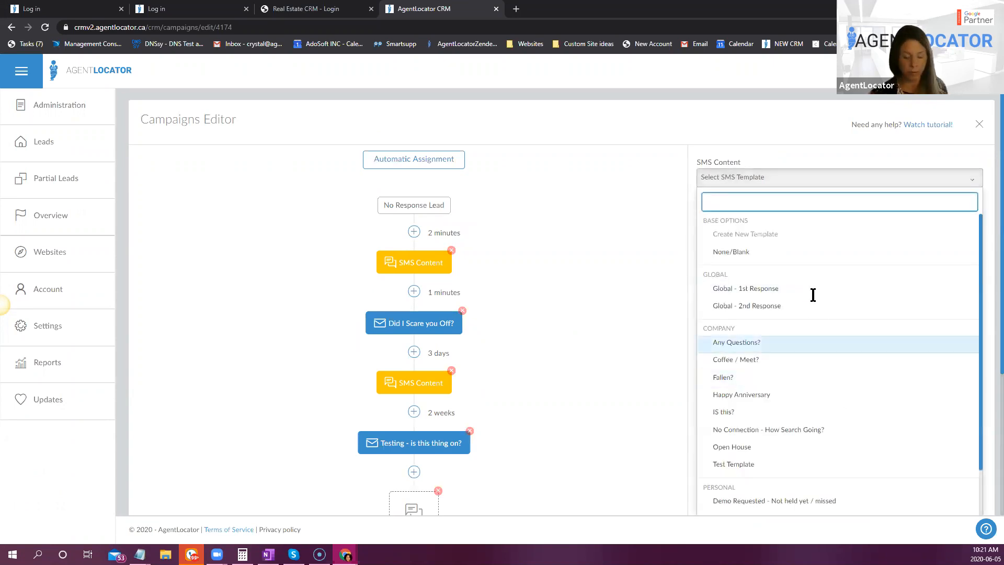
left_click(770, 360)
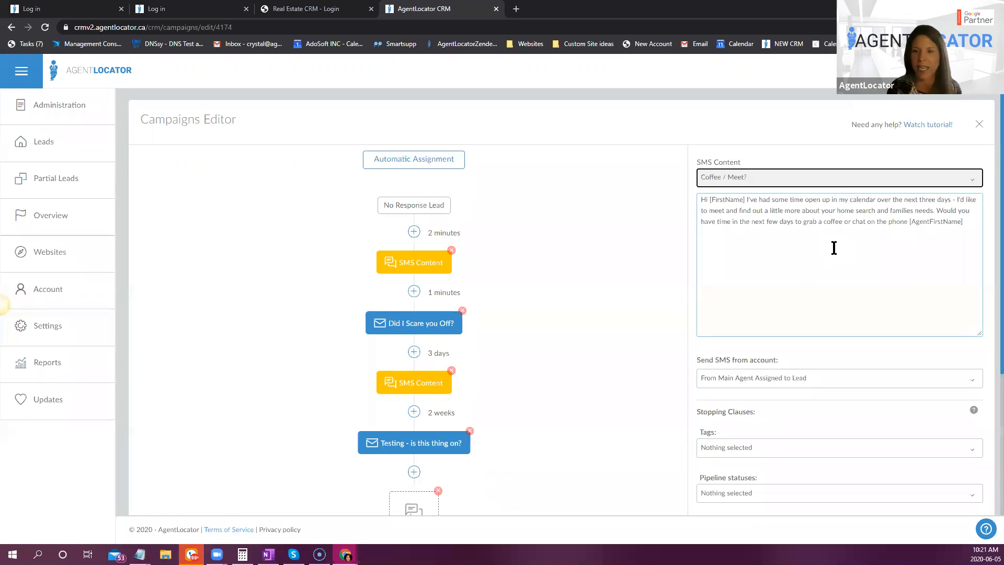
- Review which accounts the Coffee / Meet? SMS can be sent from
scroll(627, 367, "down", 2)
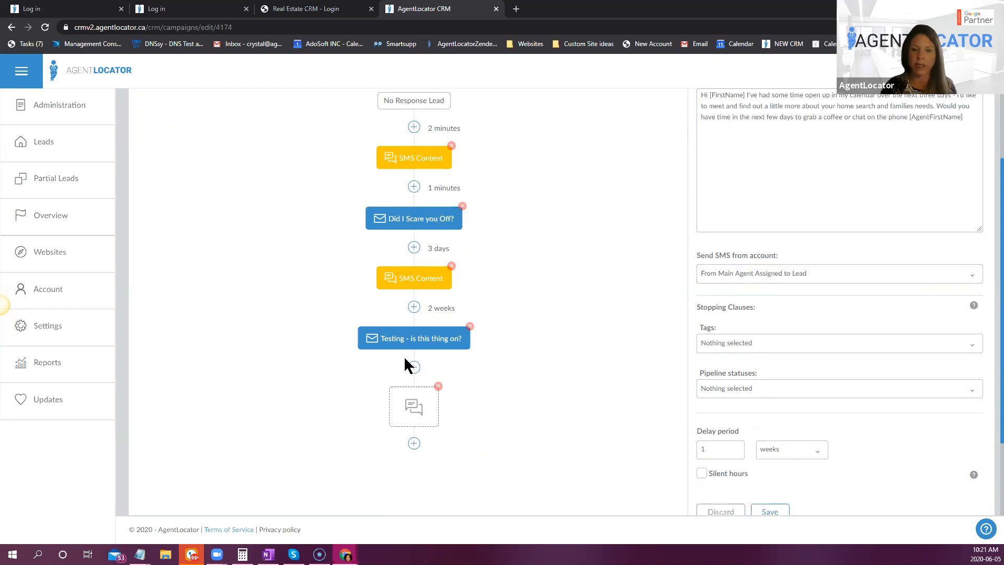
left_click(766, 272)
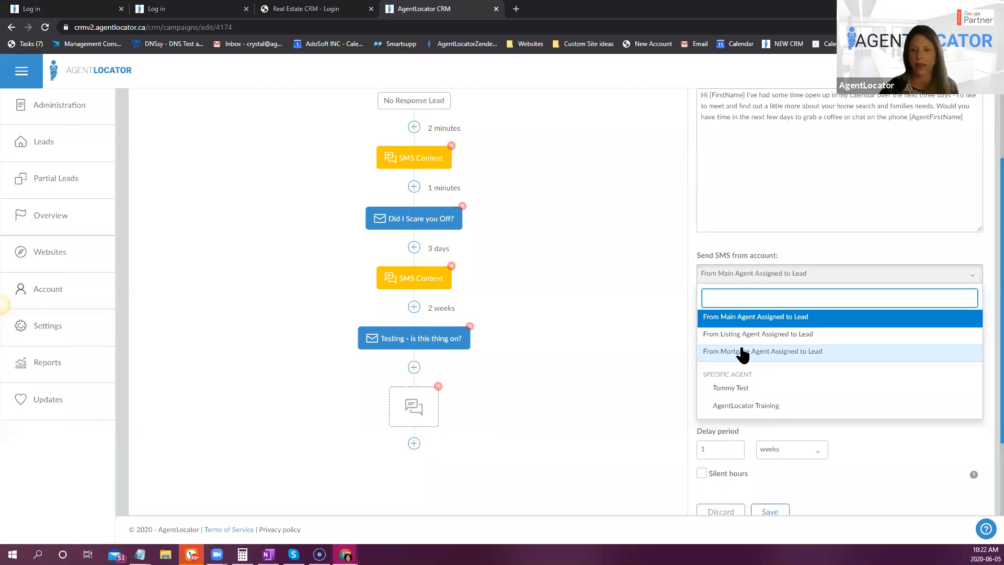
left_click(622, 280)
scroll(884, 287, "down", 1)
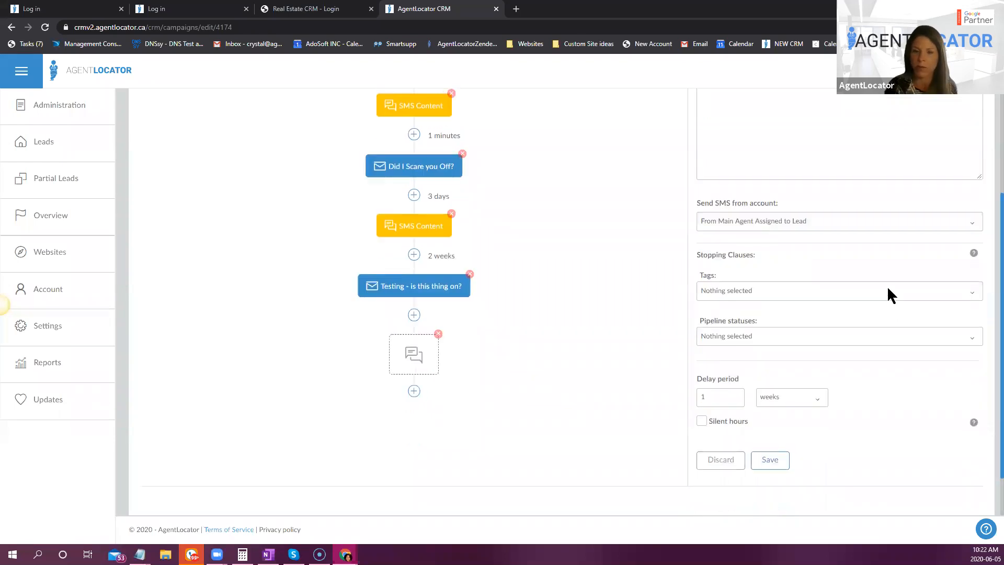
- Review the Coffee / Meet? SMS settings and save the action
scroll(900, 312, "up", 2)
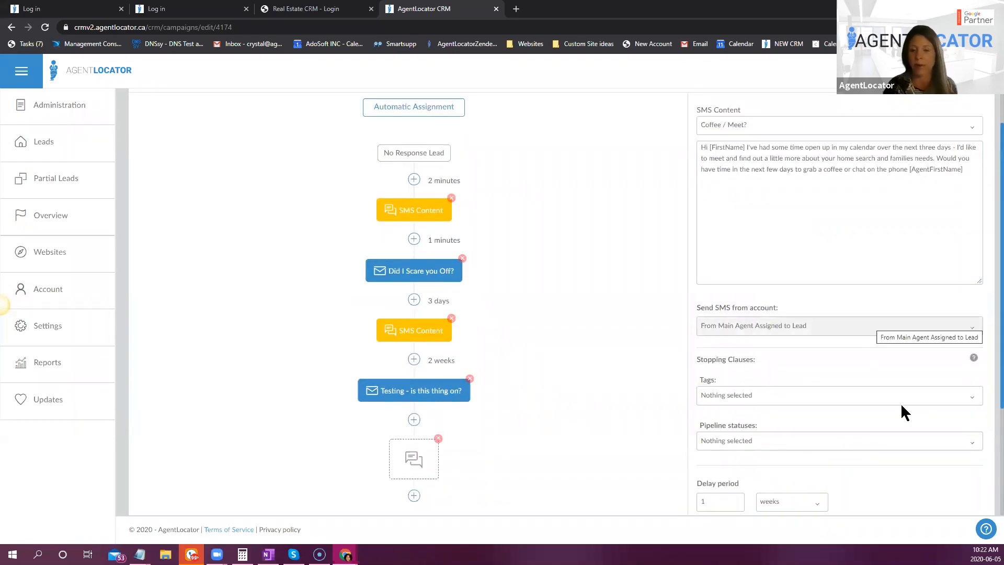
scroll(901, 455, "down", 1)
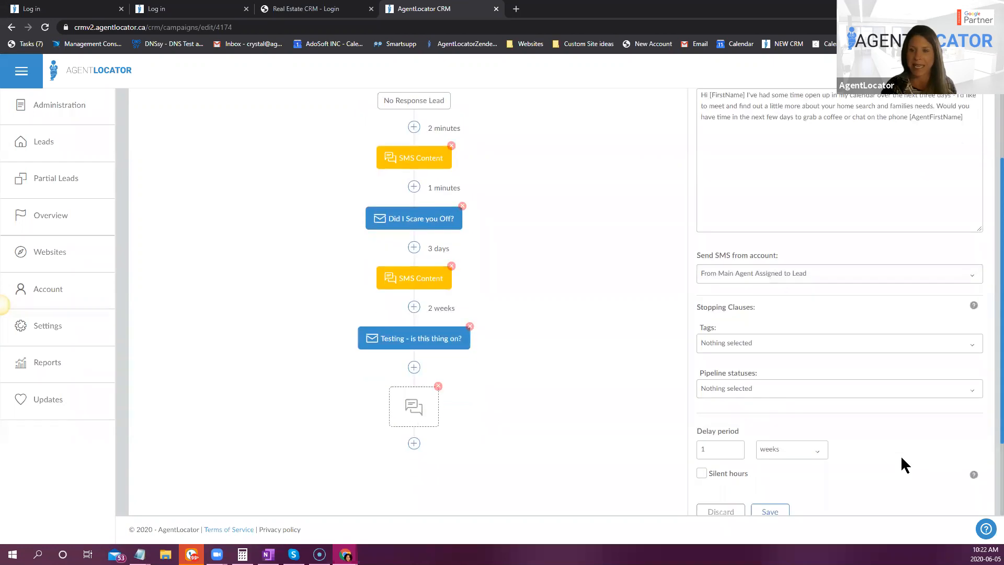
scroll(837, 413, "down", 1)
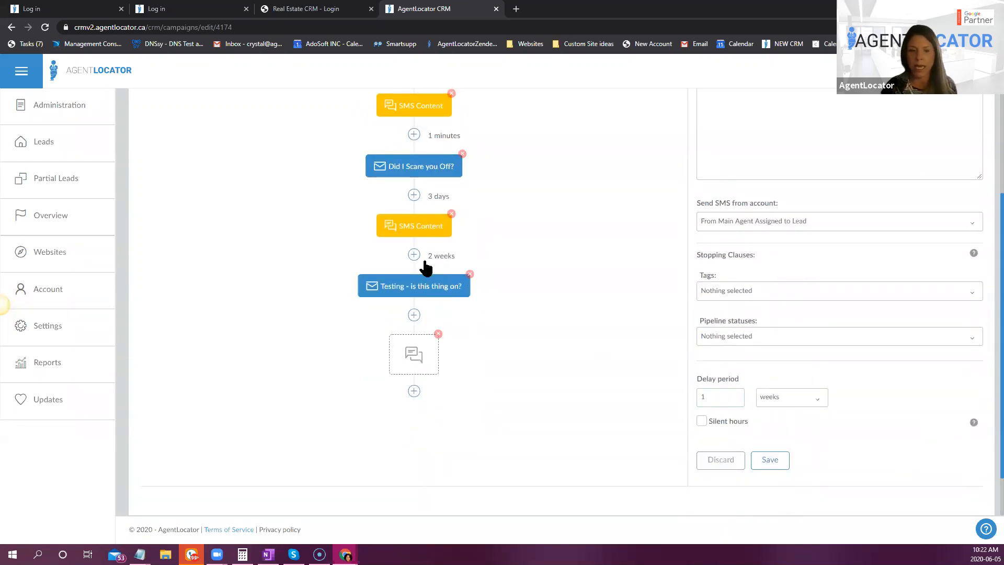
left_click(788, 459)
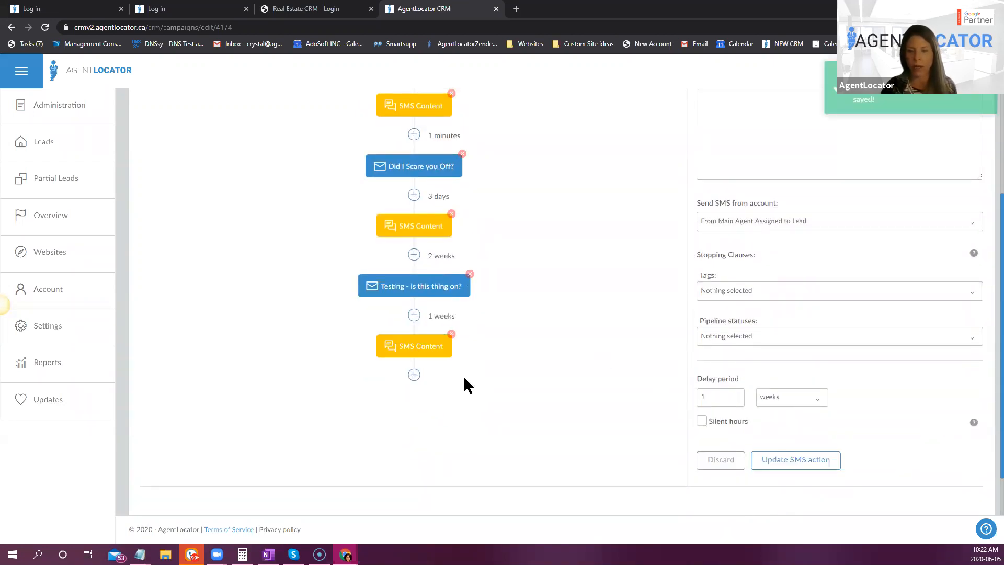
left_click(414, 374)
left_click(334, 422)
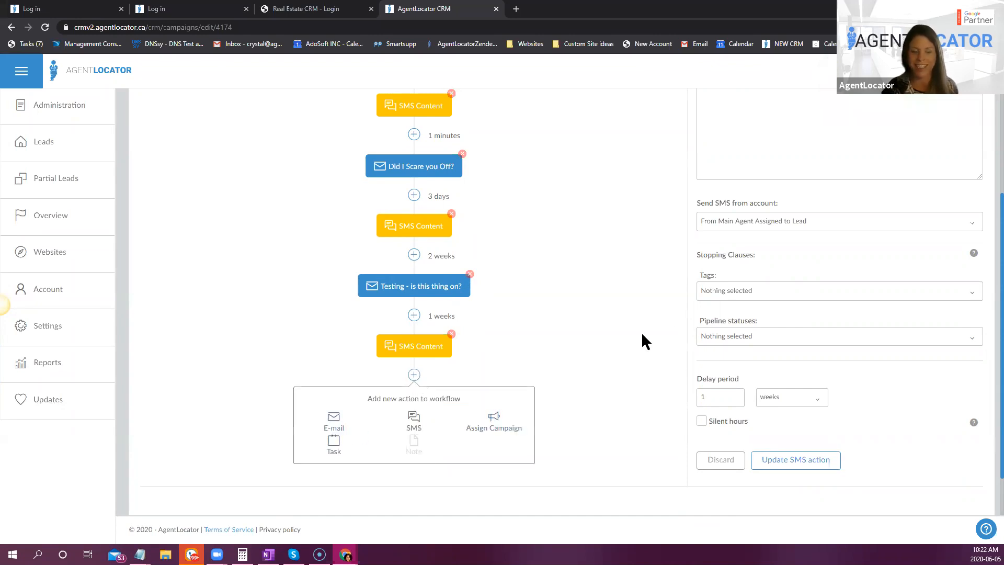
scroll(812, 322, "up", 3)
left_click(767, 193)
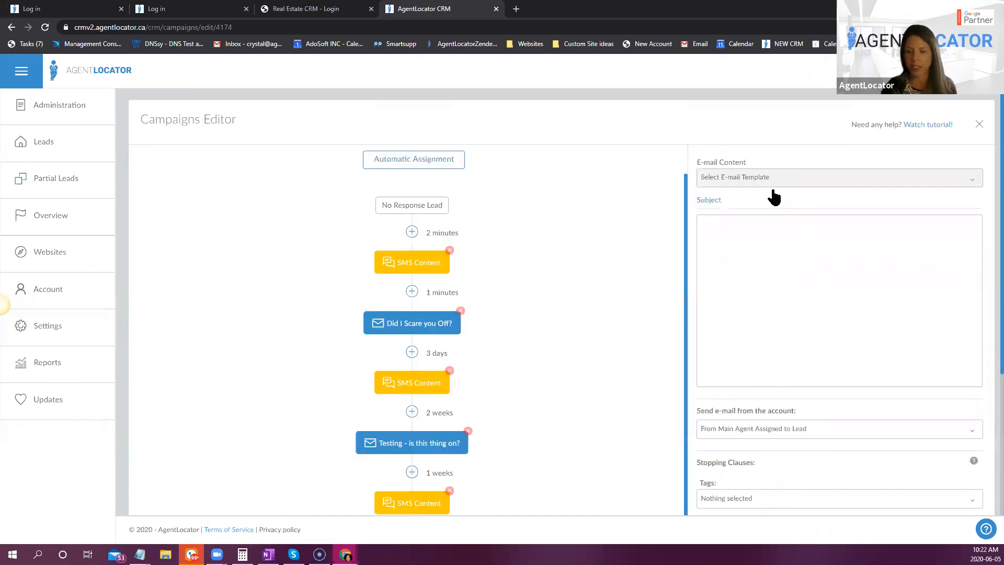
type("just")
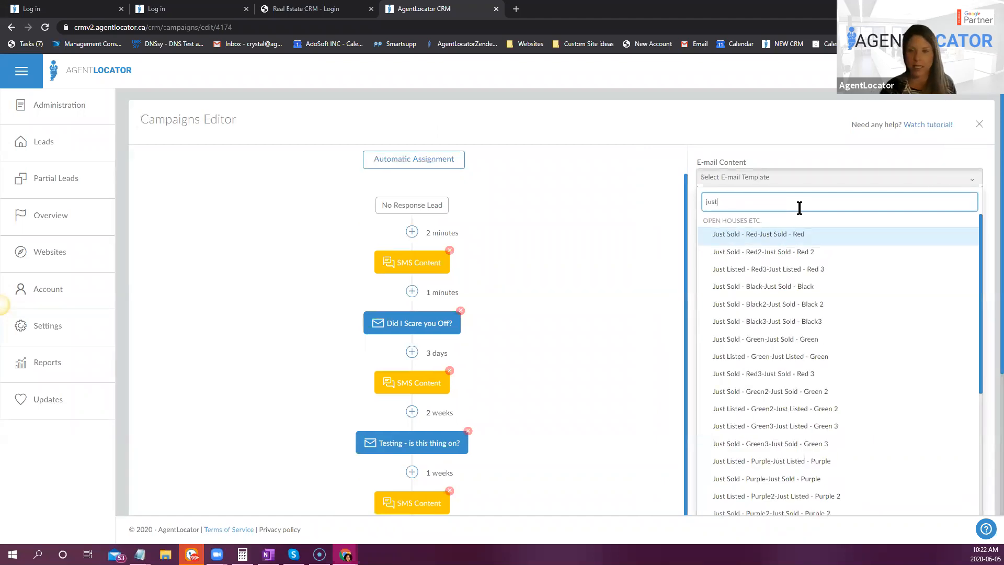
type("in")
left_click(785, 238)
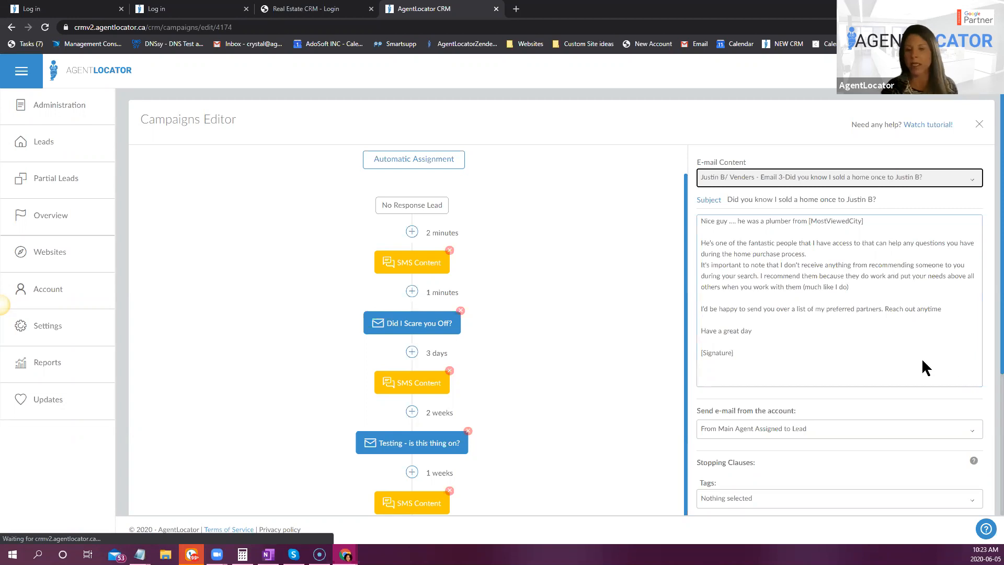
- Set the Justin B/ Venders e-mail's delay period to 30 days and save the action
scroll(922, 361, "down", 4)
left_click(729, 395)
key("BackSpace")
type("30")
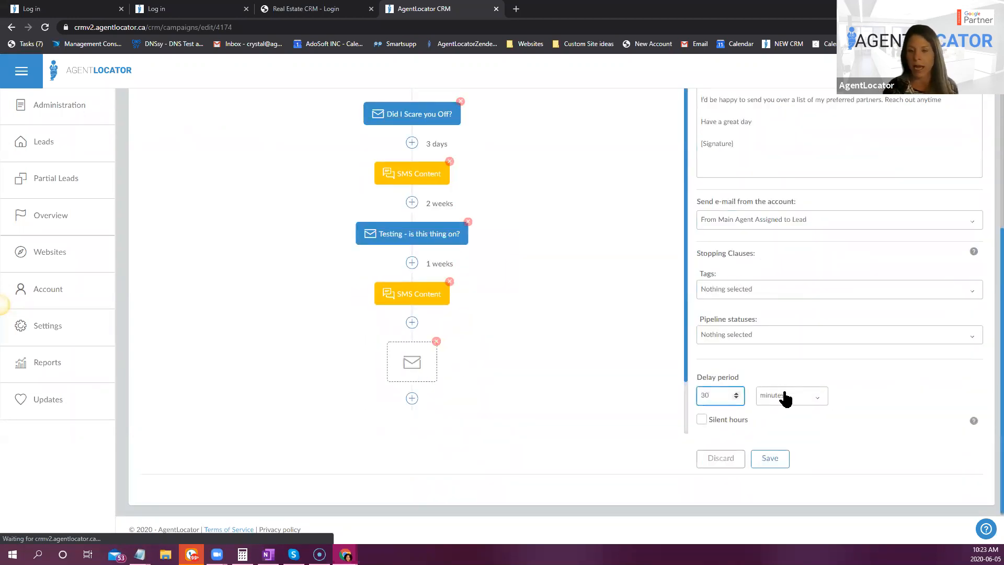
left_click(769, 396)
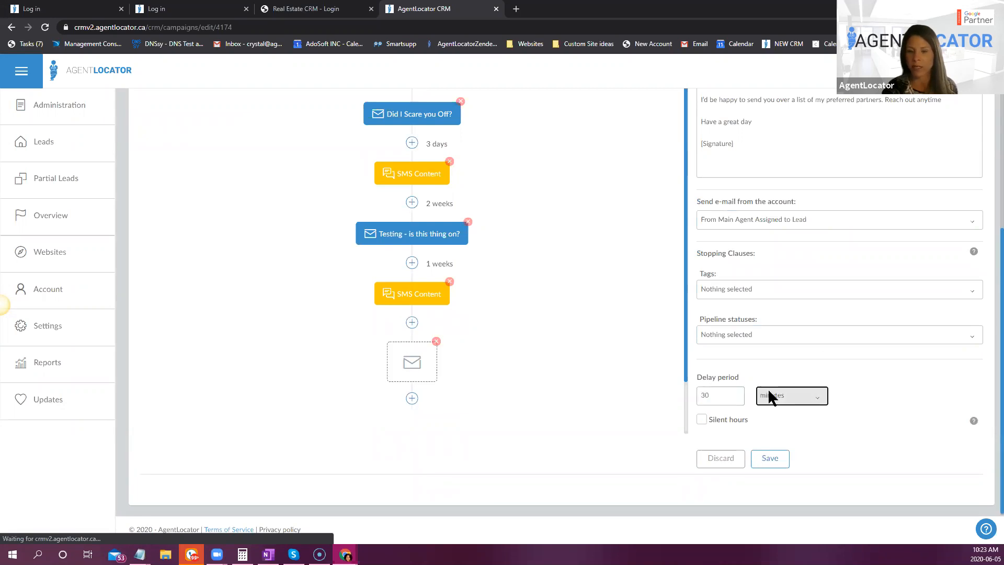
left_click(780, 448)
left_click(771, 458)
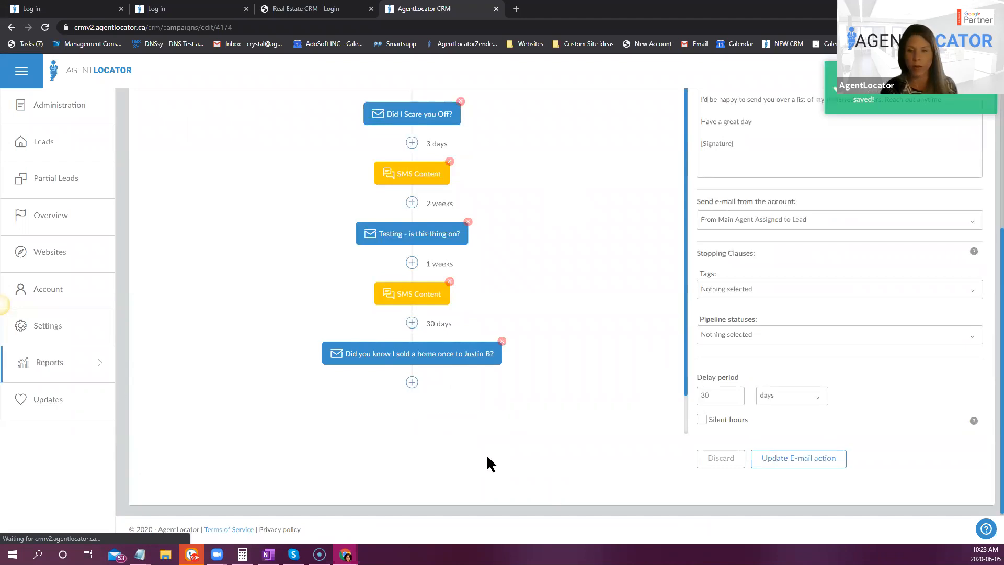
- Add an SMS action after the Did you know I sold a home once to Justin B? e-mail, using the Fallen? template
left_click(412, 382)
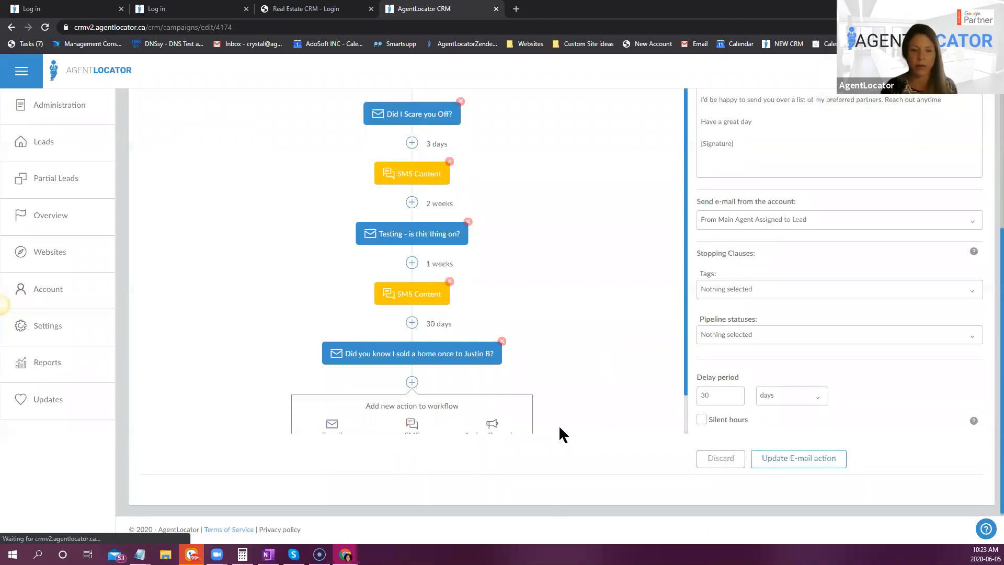
scroll(558, 425, "down", 1)
left_click(411, 390)
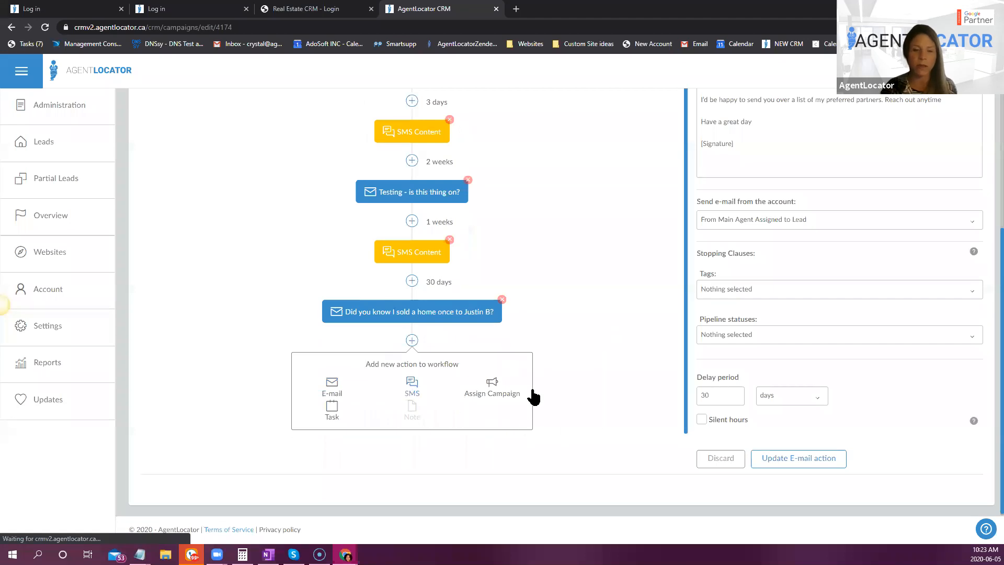
scroll(518, 405, "down", 2)
scroll(574, 385, "up", 2)
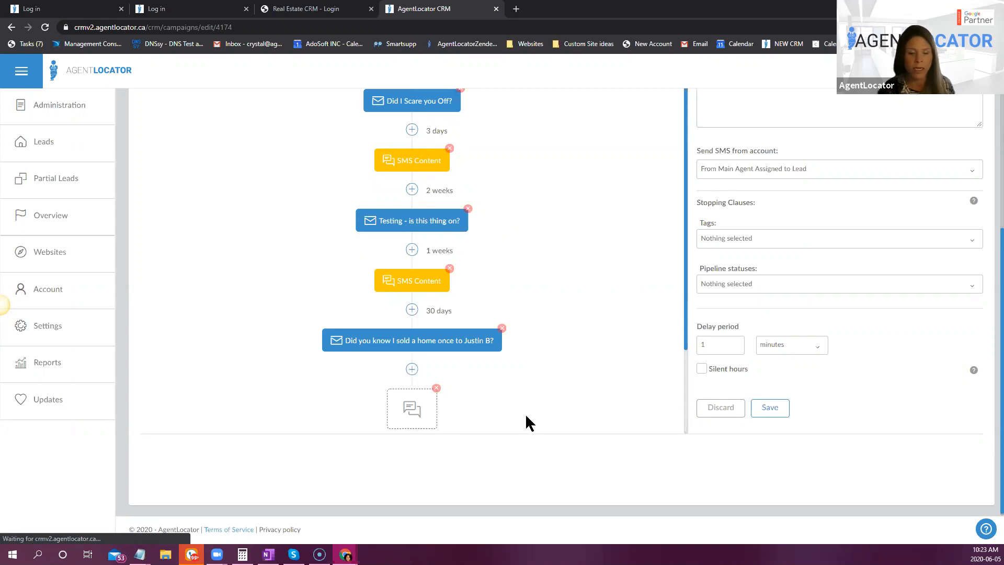
scroll(554, 412, "up", 3)
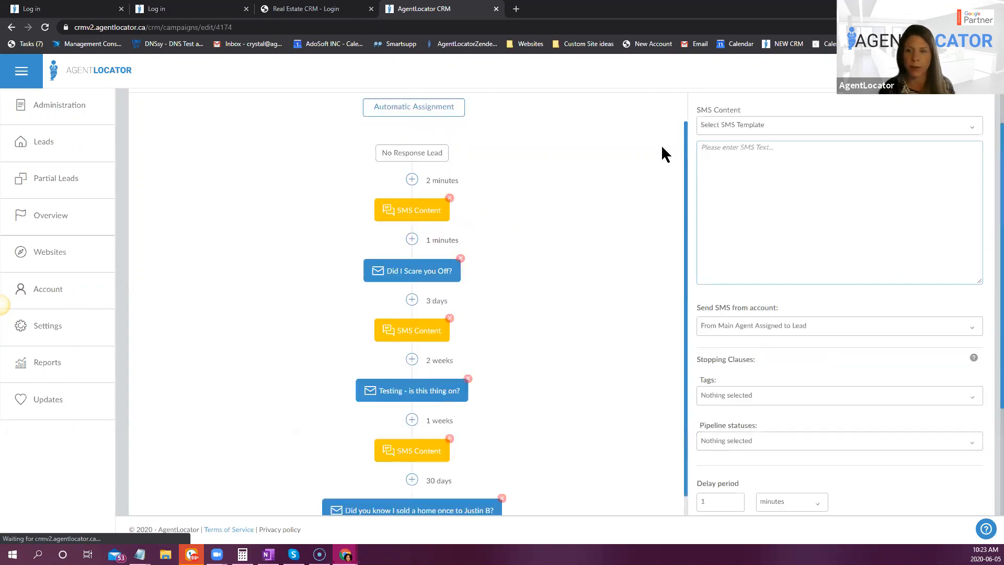
left_click(734, 128)
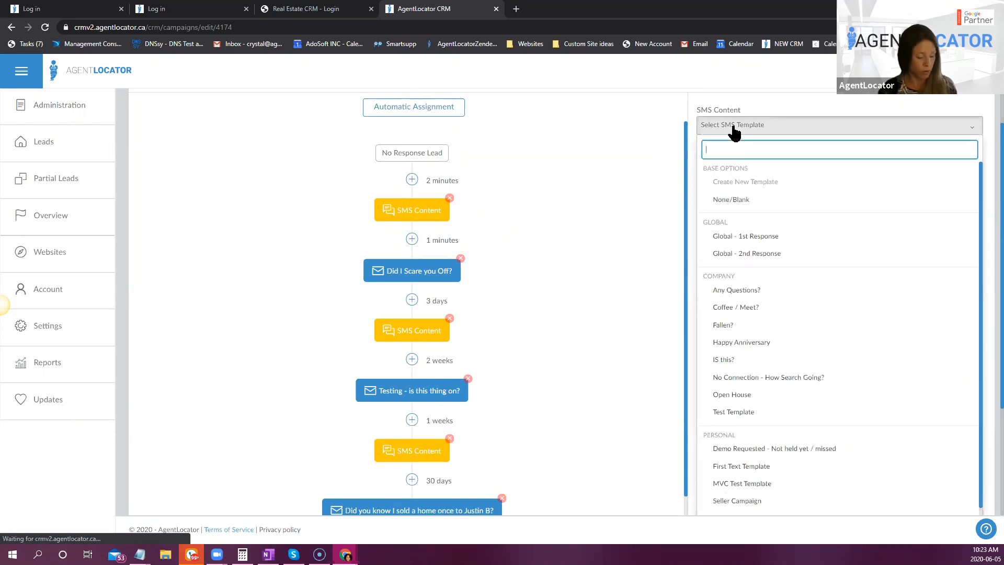
type("fal")
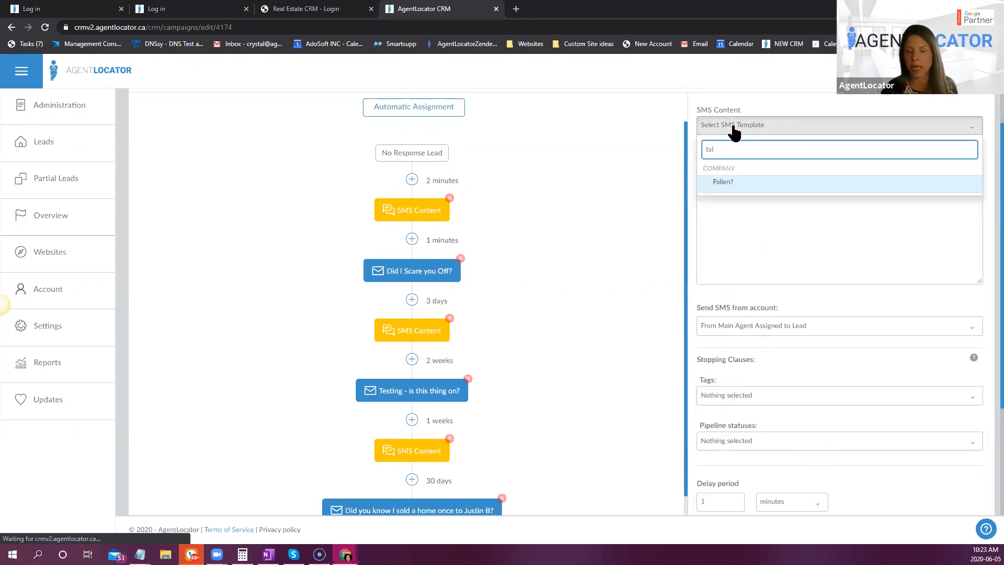
key("Return")
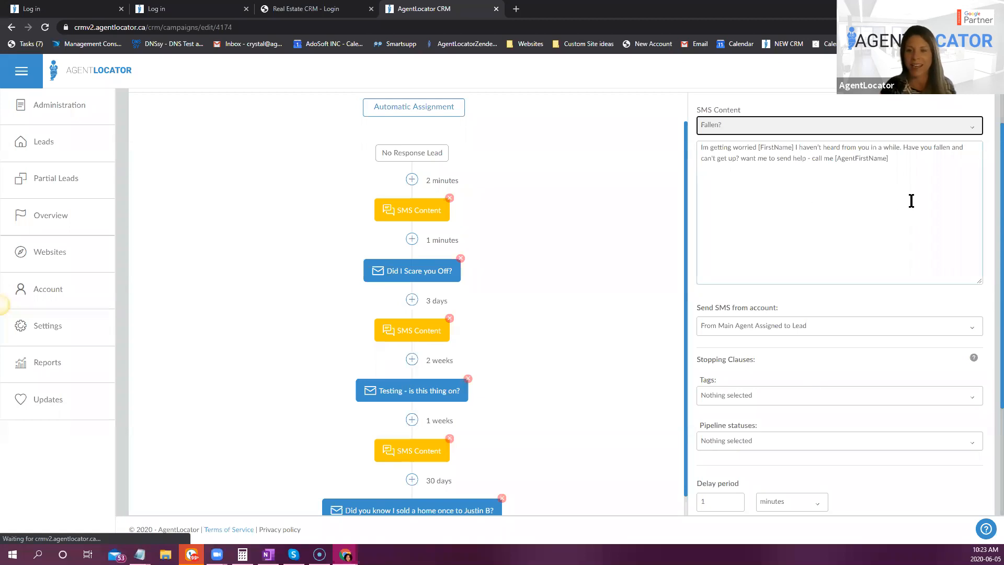
- Set the Fallen? SMS action's delay period to 30 days and save it
scroll(908, 194, "down", 1)
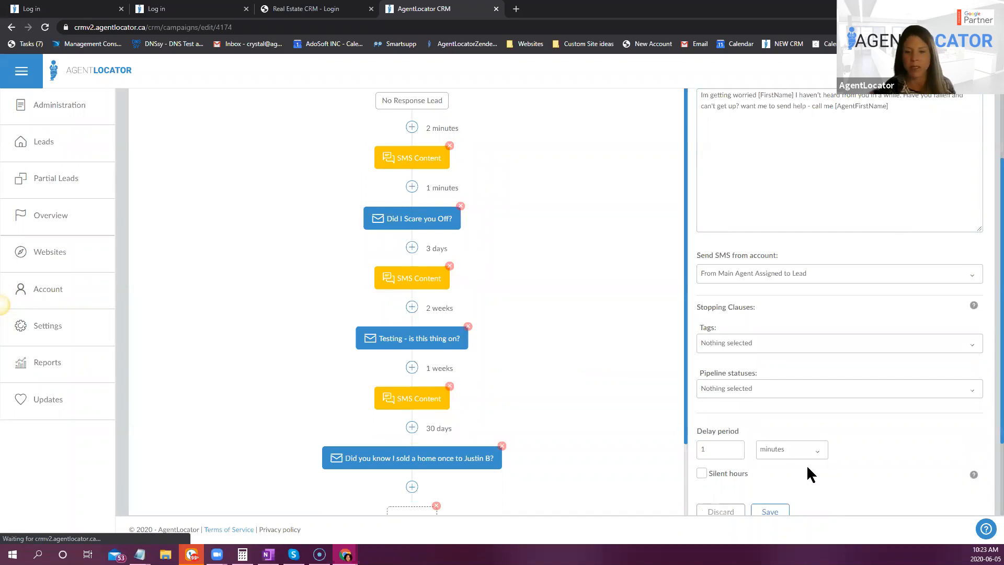
scroll(807, 465, "down", 2)
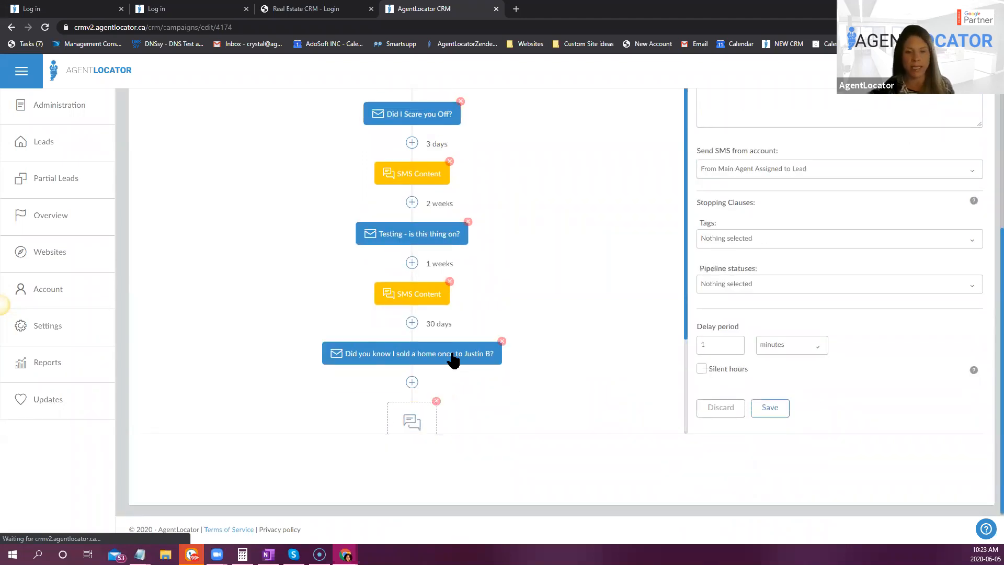
left_click_drag(706, 346, 697, 344)
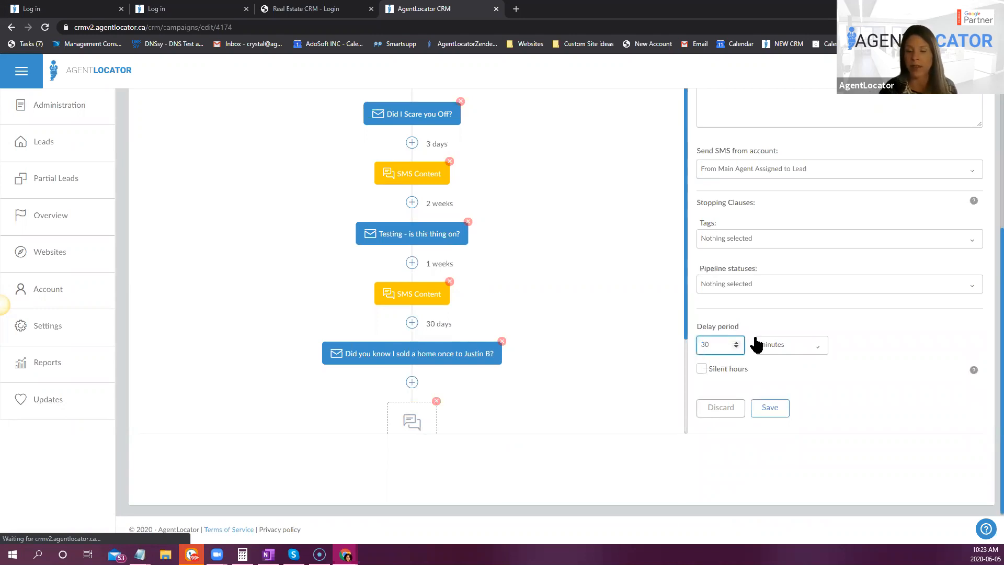
left_click(786, 344)
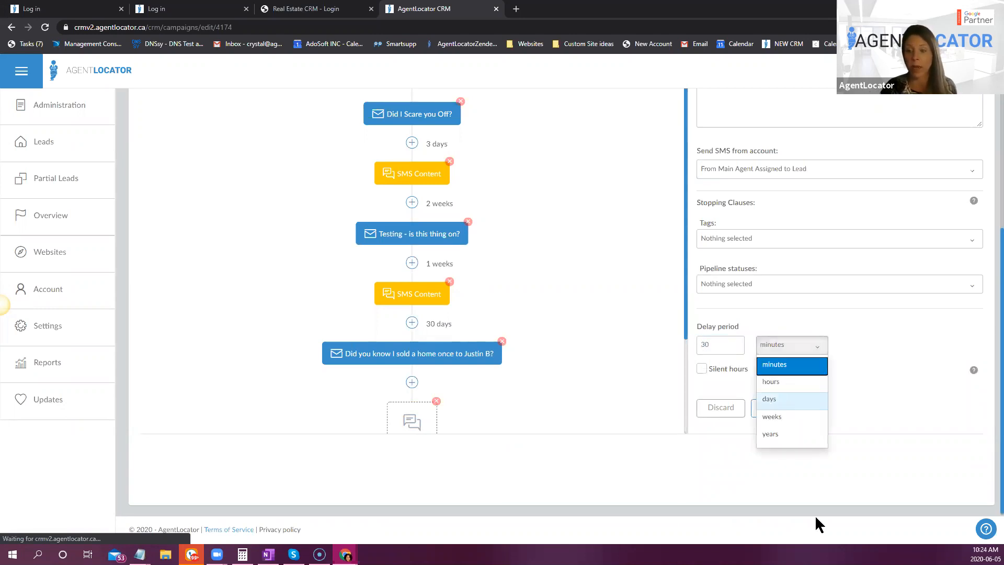
left_click(776, 400)
left_click(766, 416)
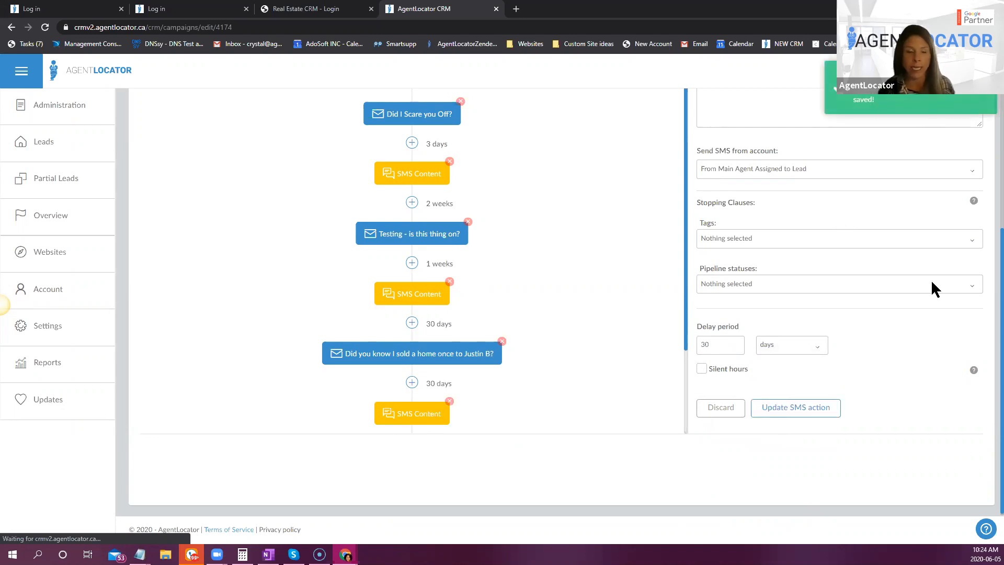
- Add an e-mail action after the Fallen? SMS, using the Contact Info - Email 4 template
scroll(542, 340, "down", 2)
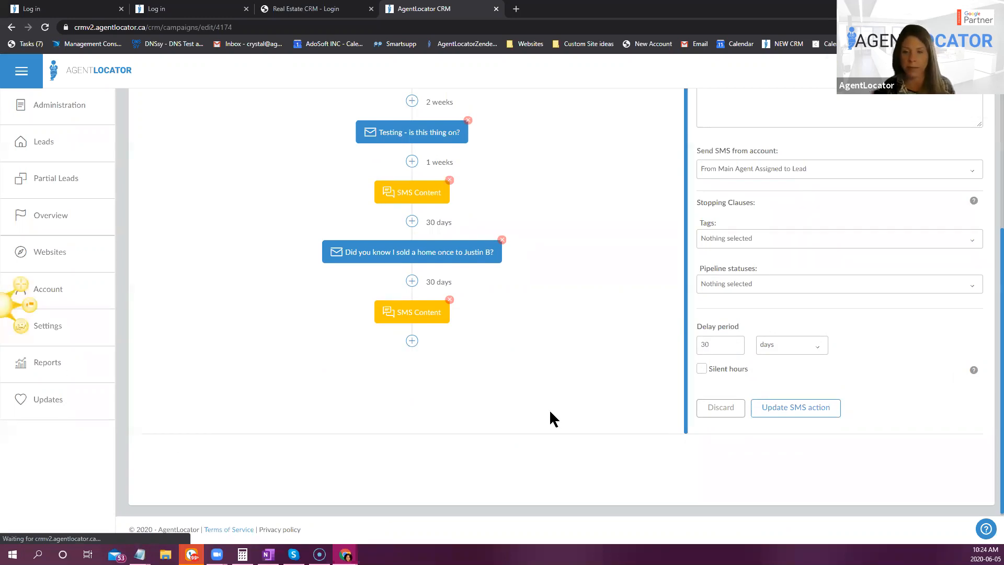
left_click(412, 341)
left_click(330, 386)
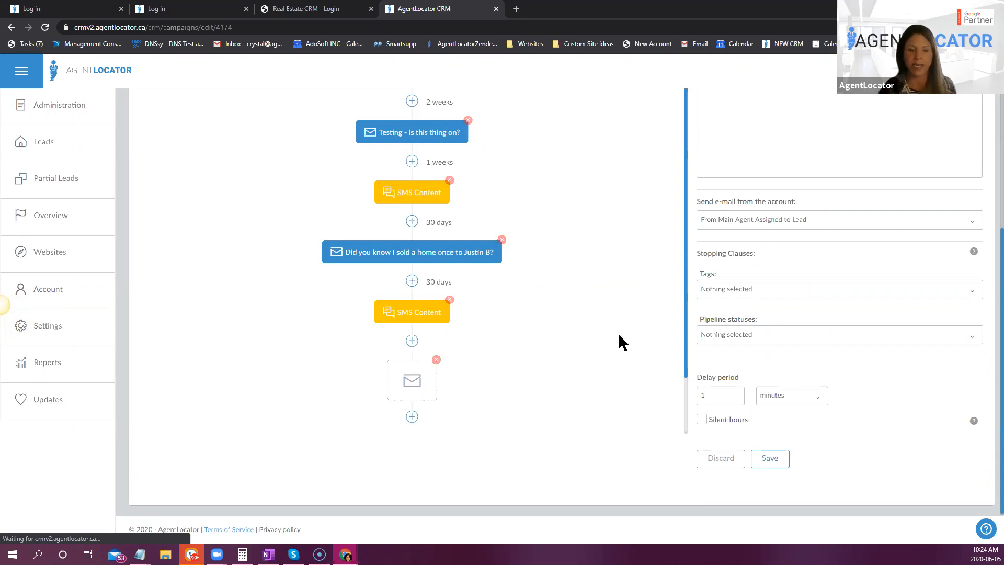
scroll(619, 332, "up", 2)
scroll(818, 172, "up", 4)
left_click(823, 183)
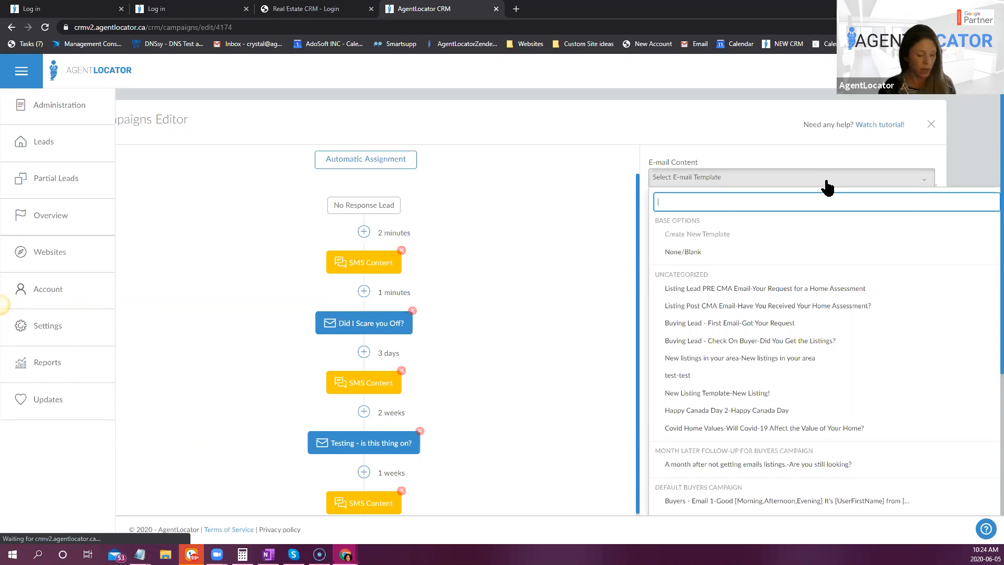
type("con")
left_click(778, 238)
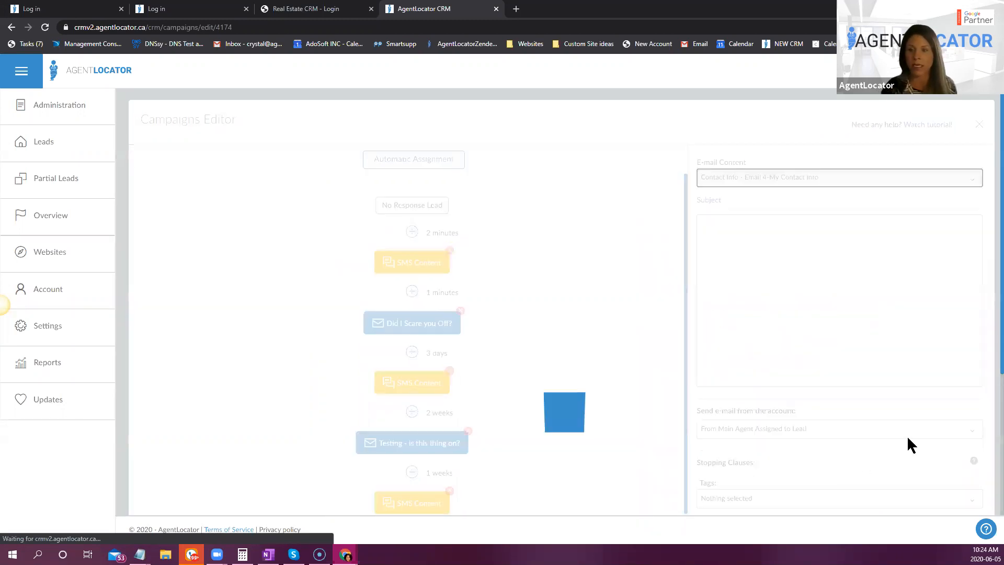
- Set the My Contact Info e-mail's delay period to 30 days and save the action
scroll(911, 478, "down", 3)
scroll(909, 473, "down", 1)
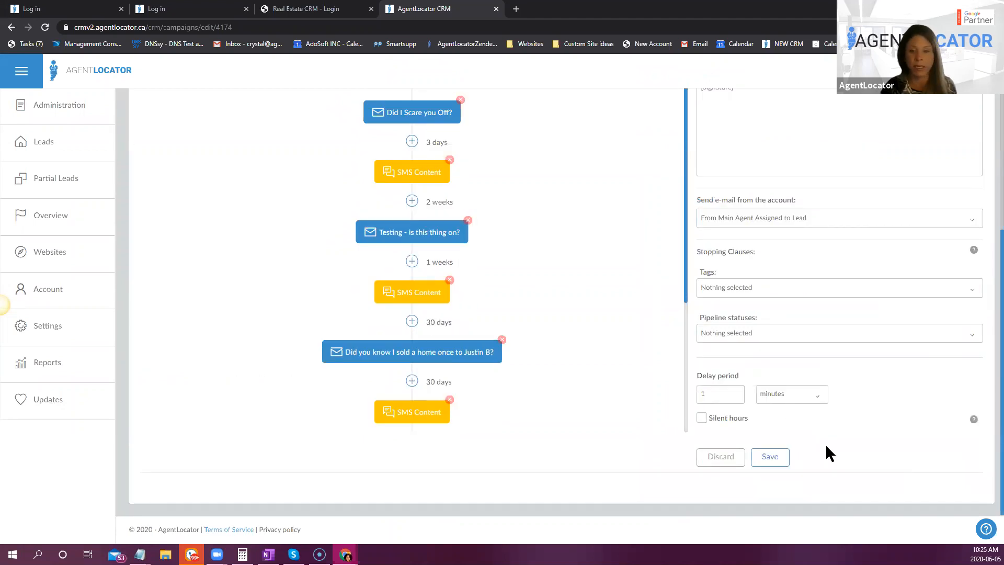
left_click(722, 393)
key("BackSpace")
type("30")
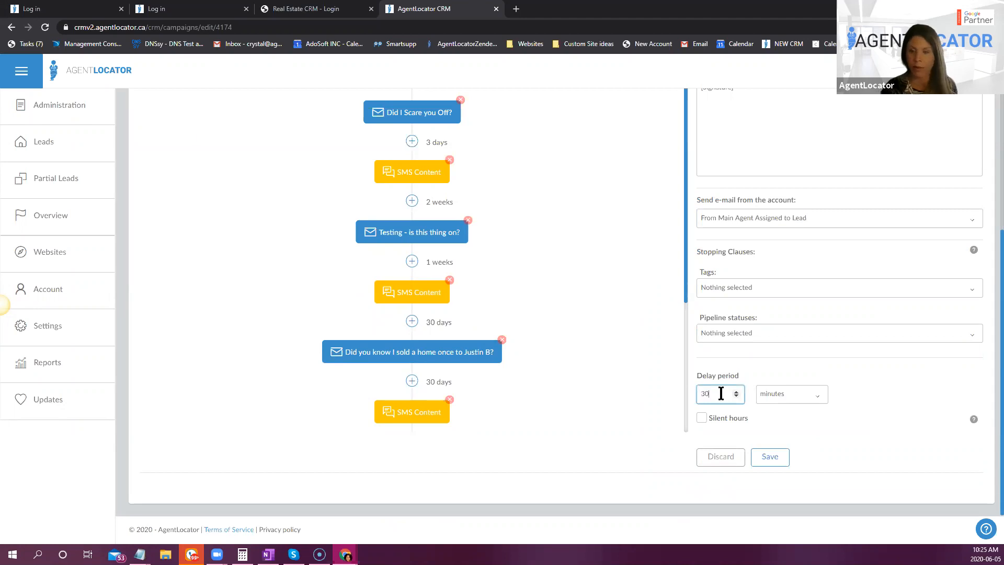
left_click(776, 397)
left_click(772, 456)
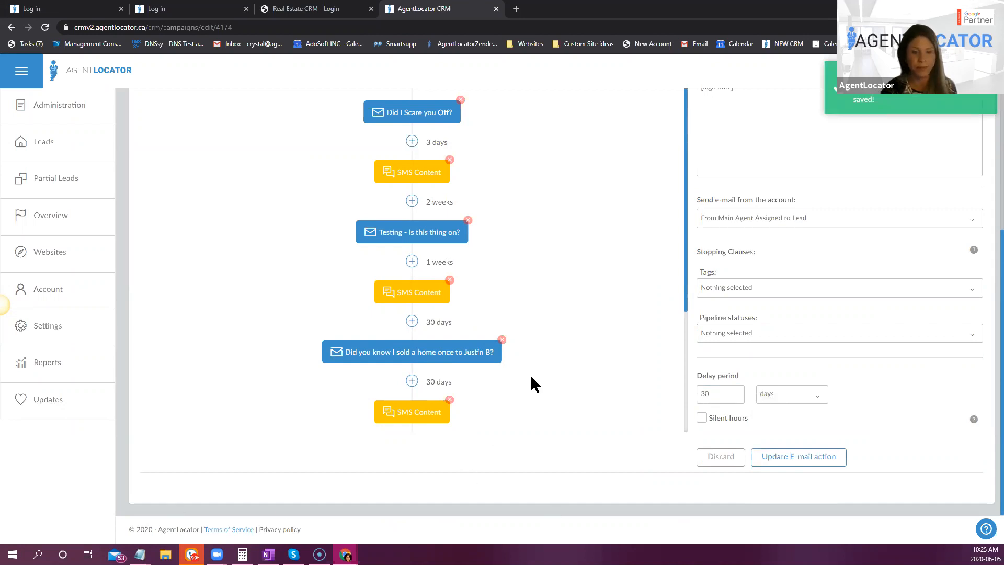
- Add a new e-mail action after the My Contact Info e-mail in the campaign workflow
scroll(530, 375, "down", 3)
left_click(412, 343)
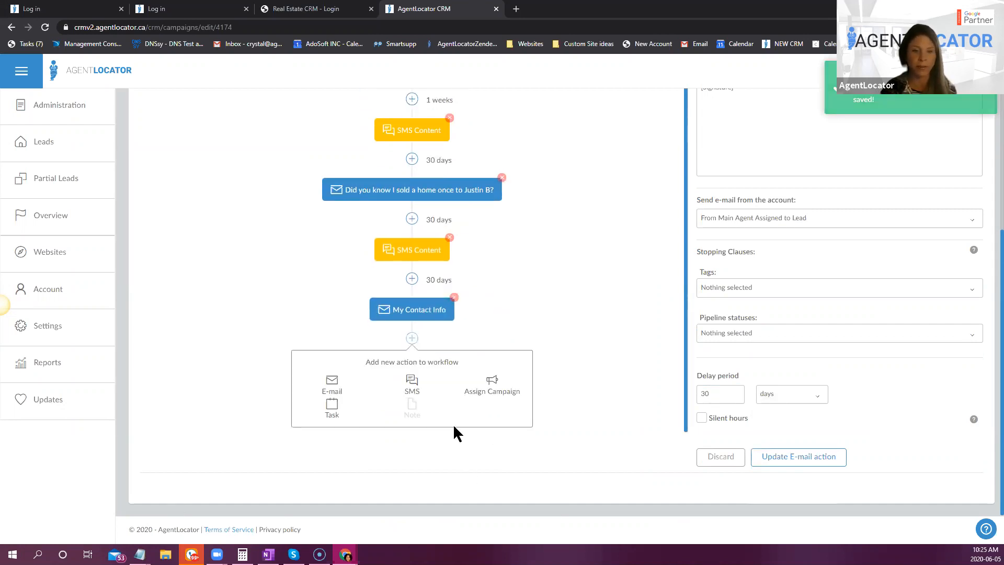
left_click(332, 385)
scroll(871, 268, "up", 4)
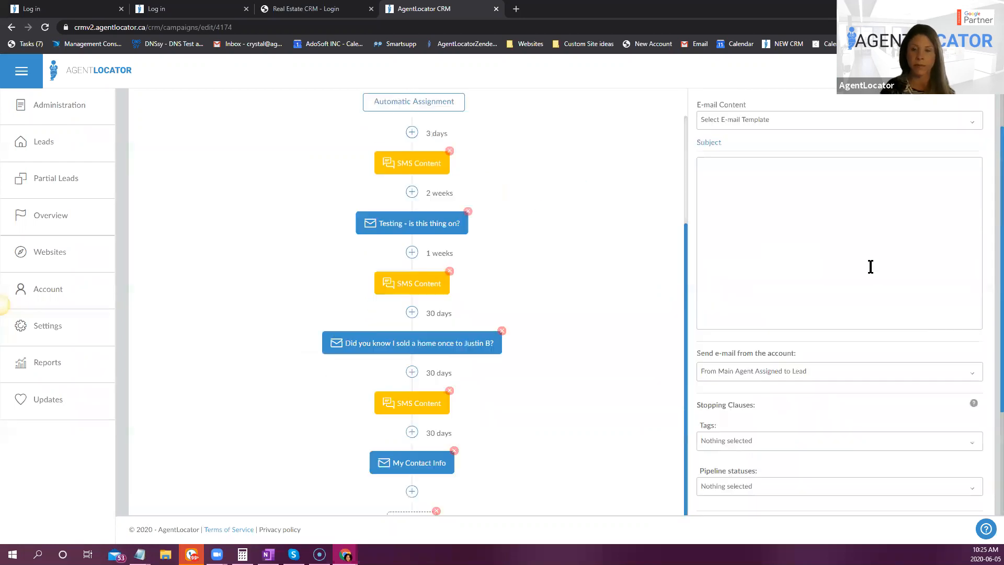
- Find the Market Activity - Email 5 template among the e-mail templates and use it as the new action's content
left_click(792, 176)
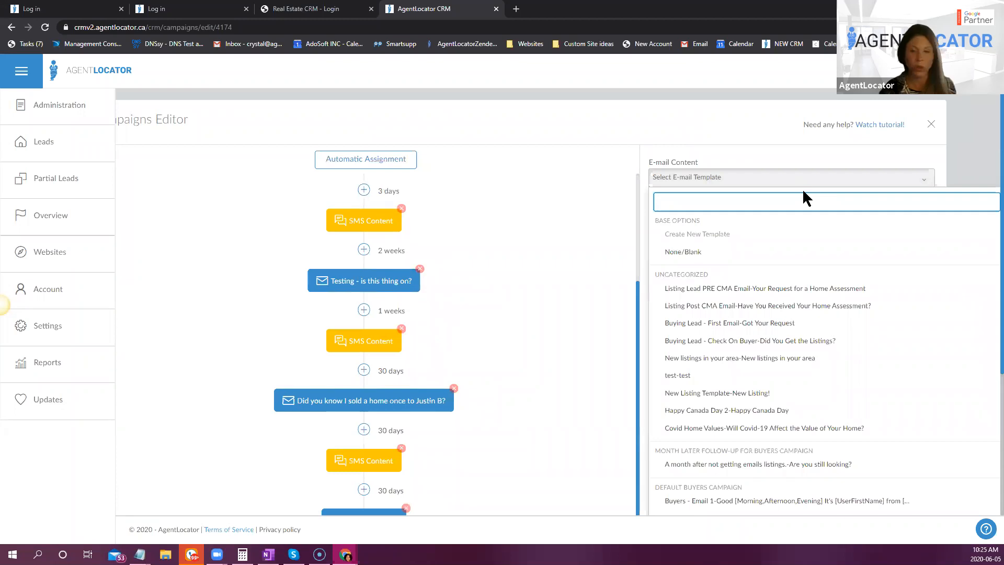
type("sto")
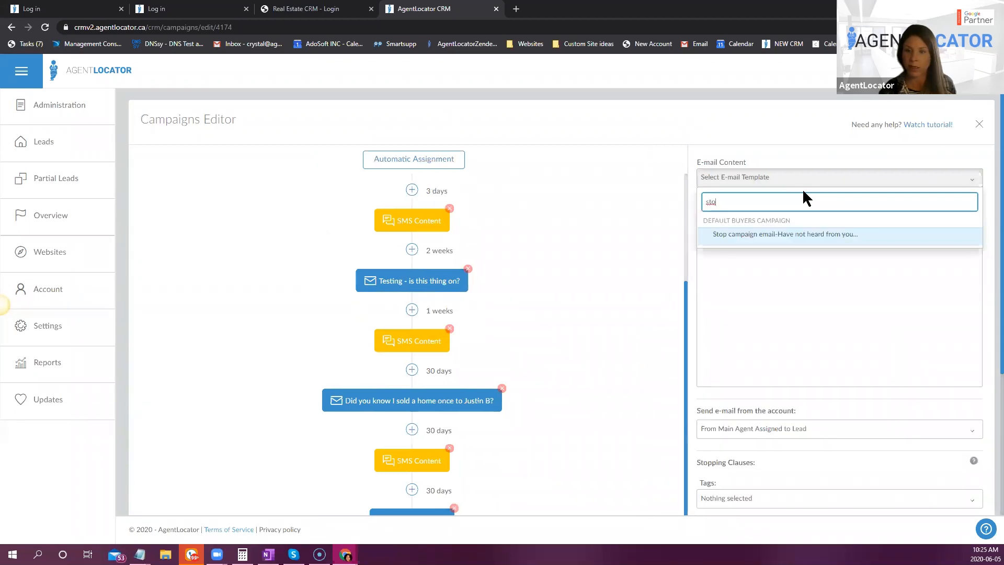
key("BackSpace")
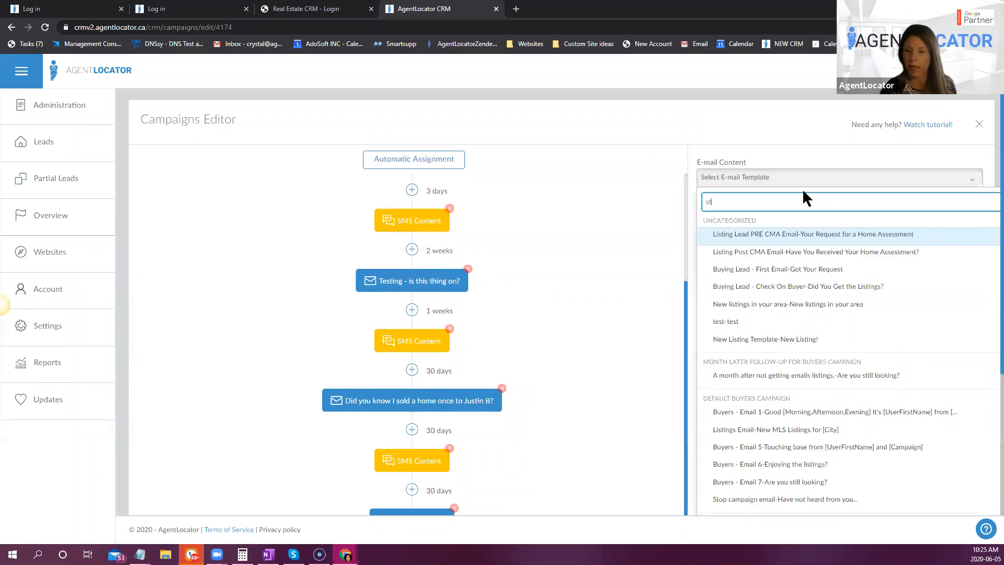
scroll(878, 436, "down", 4)
scroll(877, 435, "down", 10)
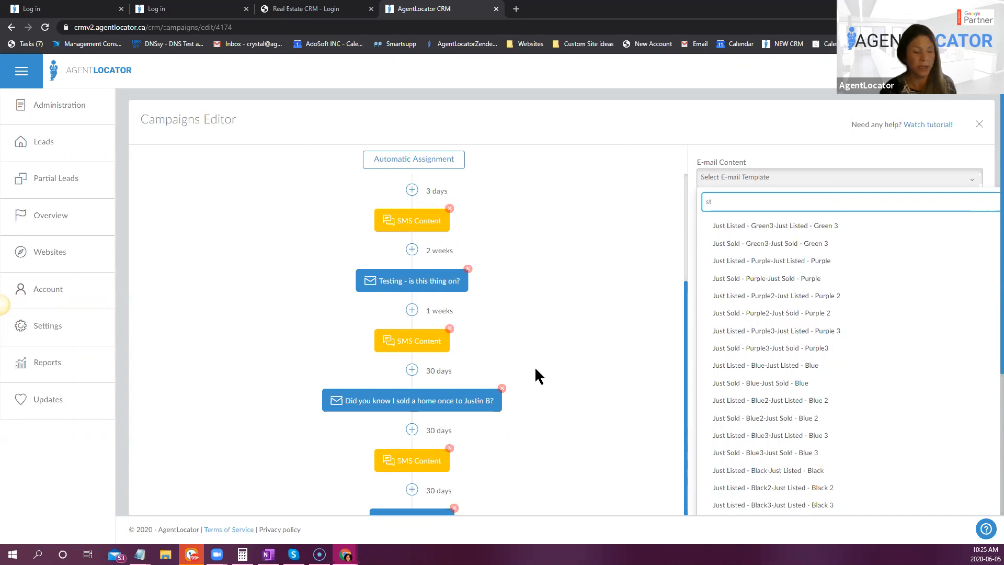
double_click(738, 199)
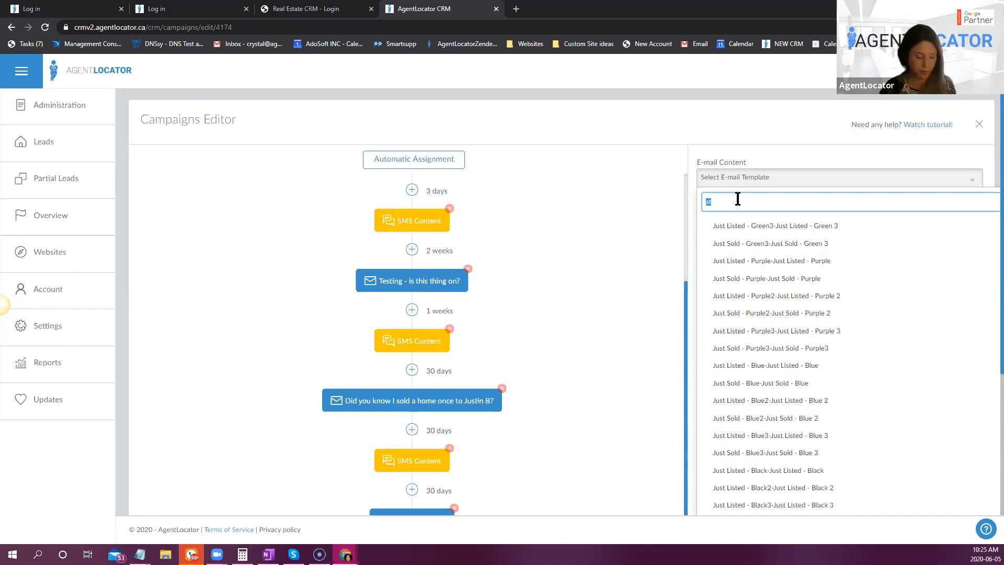
type("mar")
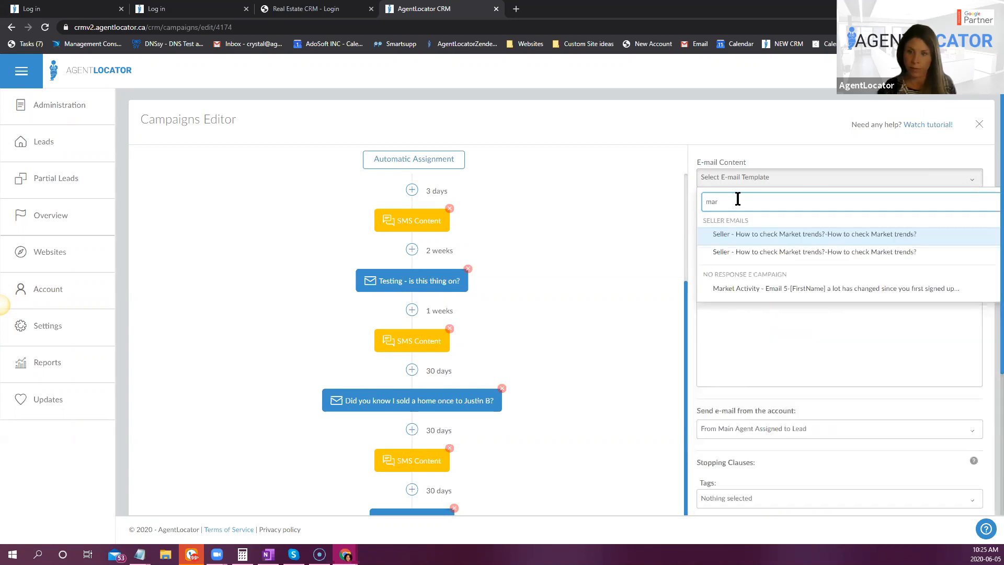
key("BackSpace")
key("BackSpace")
key("BackSpace")
type("email")
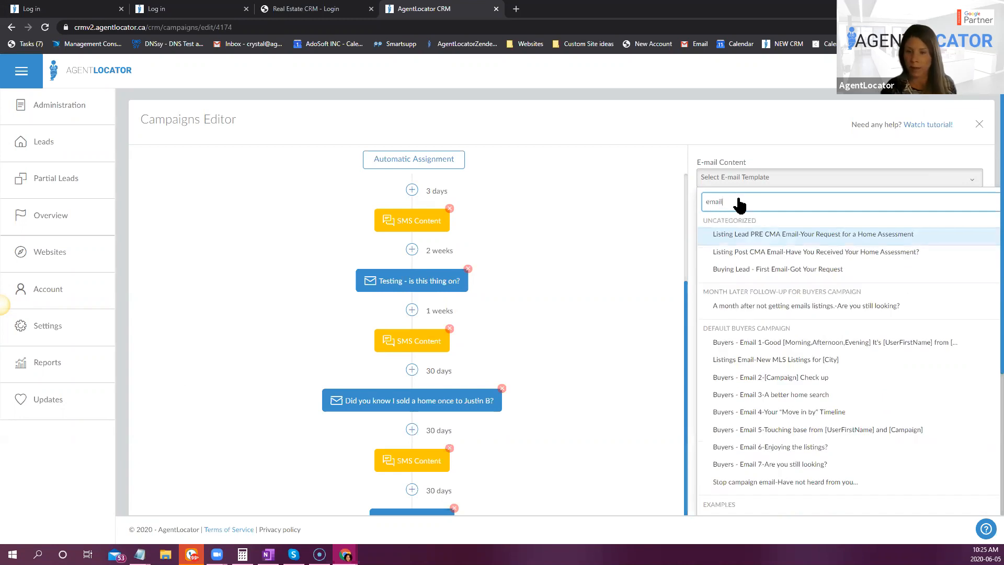
scroll(866, 433, "down", 3)
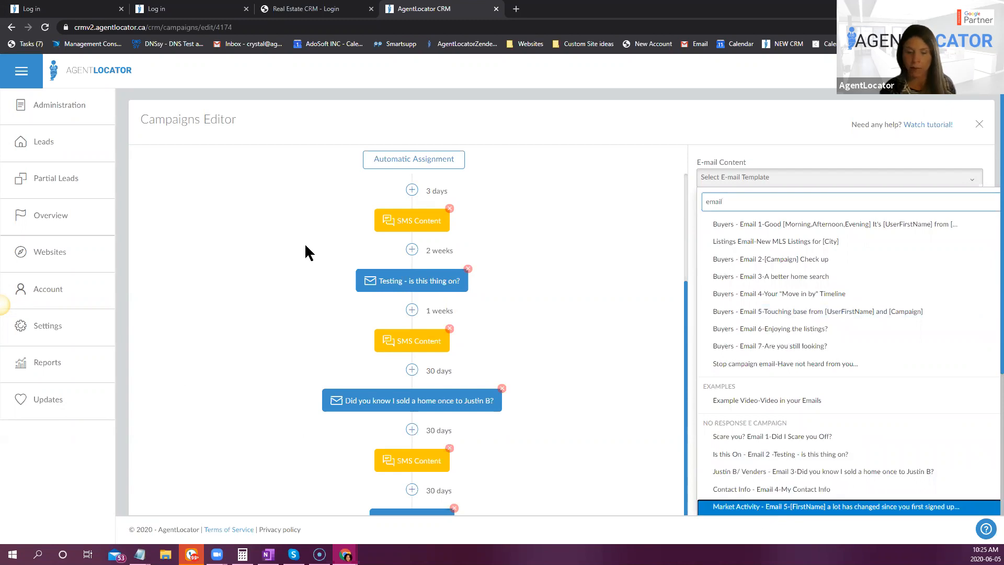
left_click(758, 508)
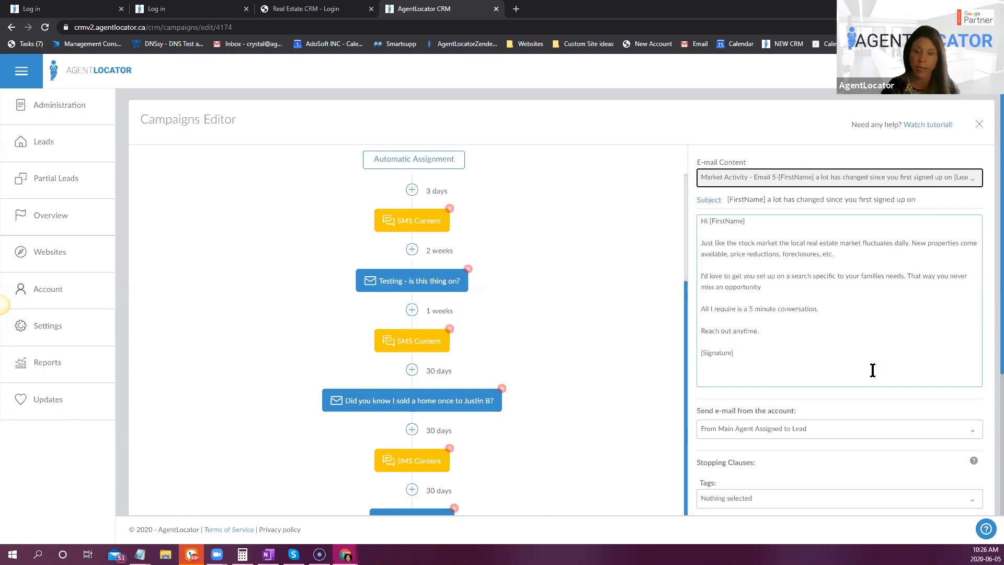
- Set the Market Activity e-mail's delay period to 60 days and save the action
scroll(758, 390, "down", 1)
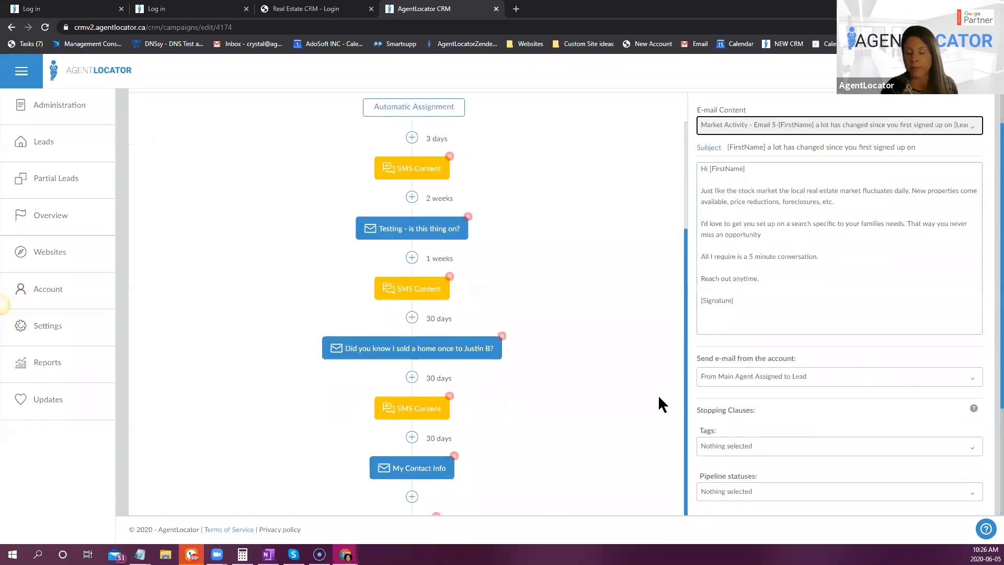
scroll(658, 395, "down", 1)
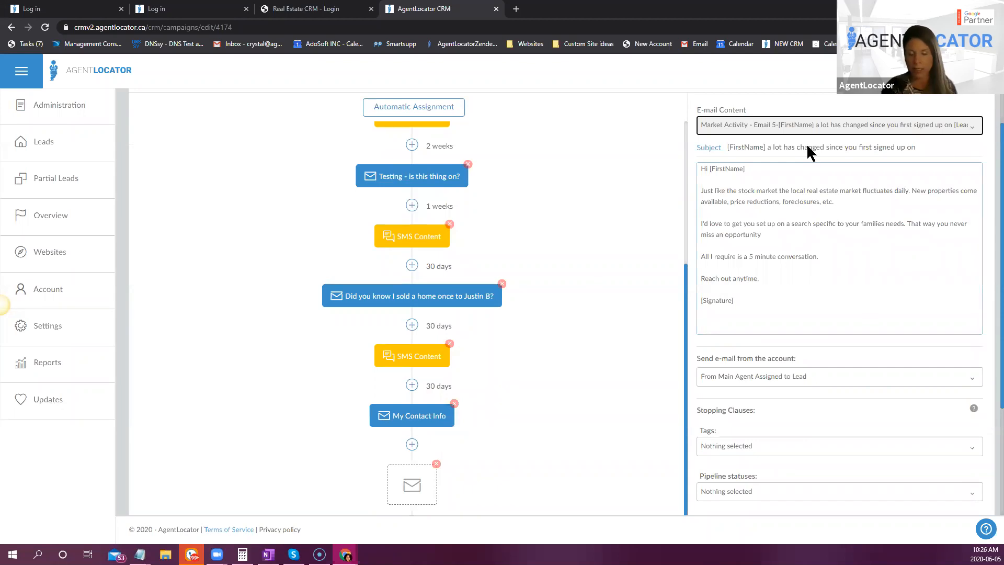
scroll(897, 215, "down", 1)
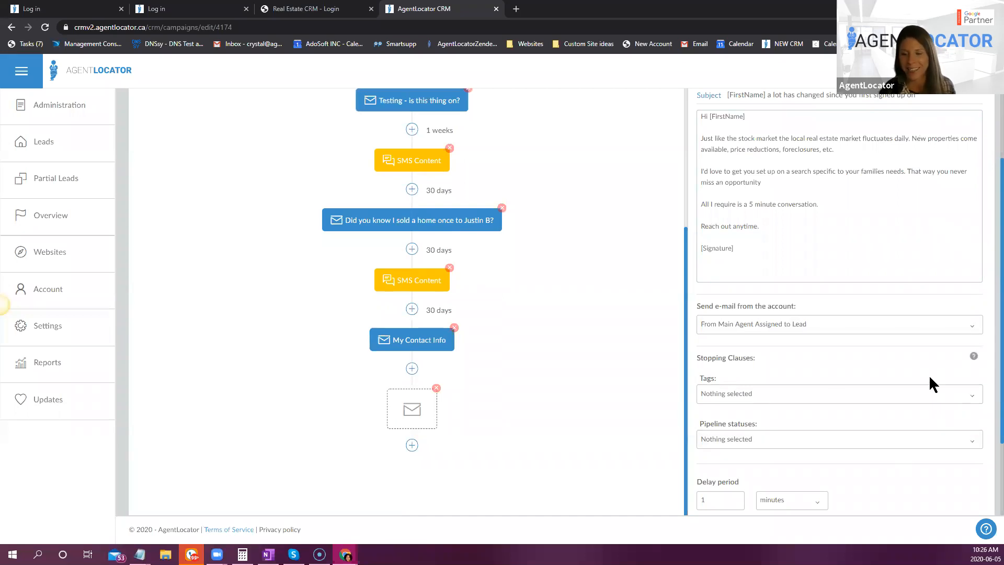
scroll(929, 374, "down", 1)
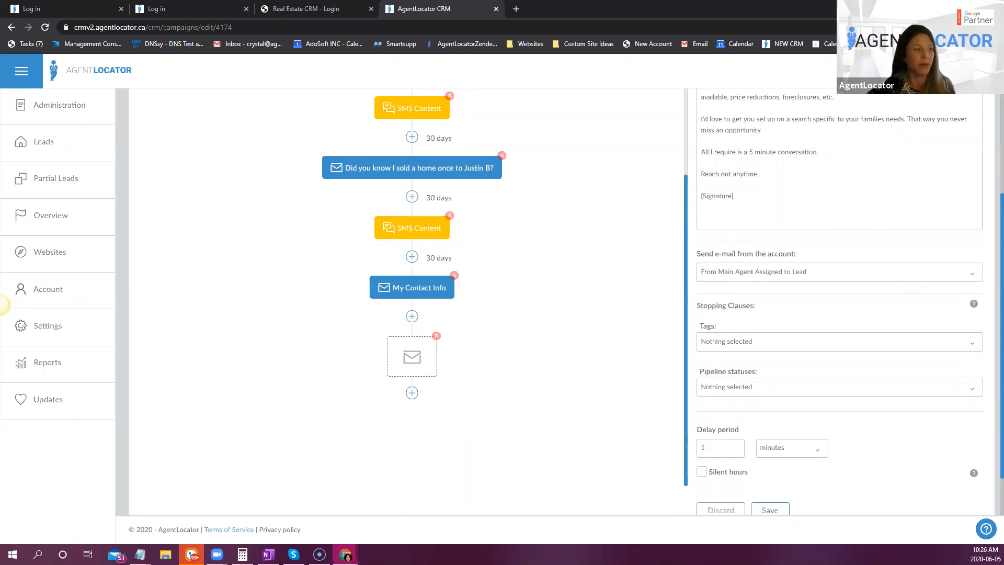
double_click(726, 449)
type("60")
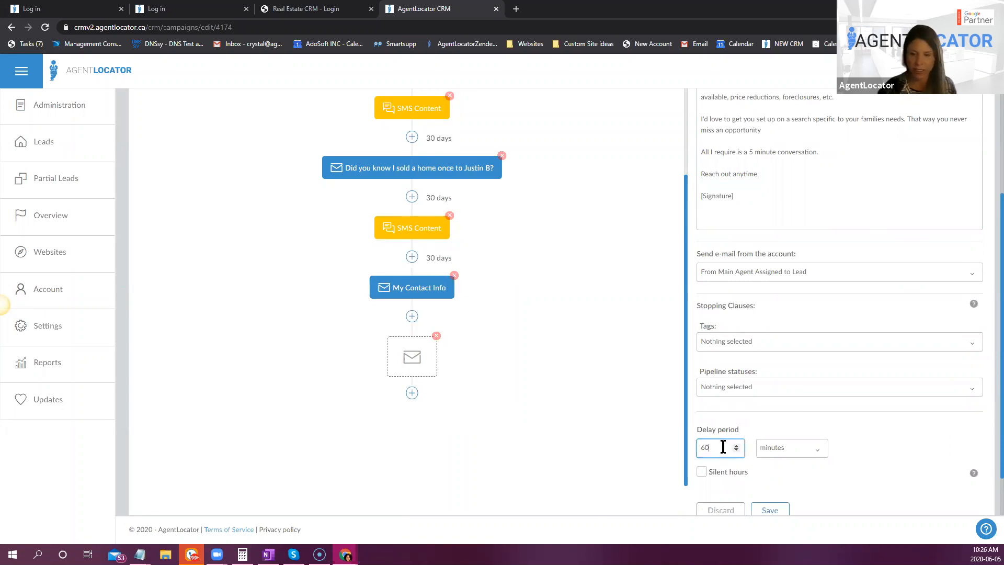
left_click(825, 458)
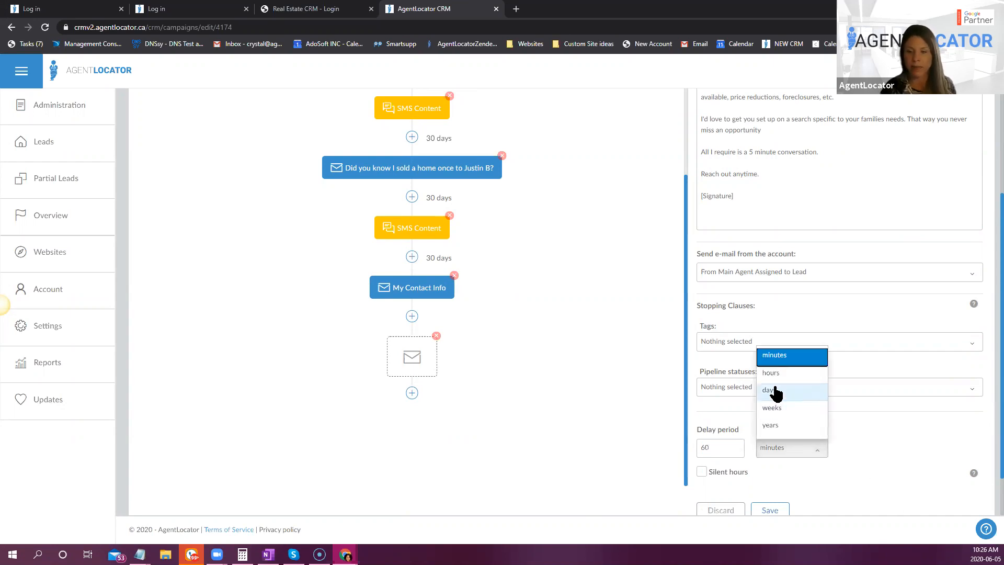
key("Return")
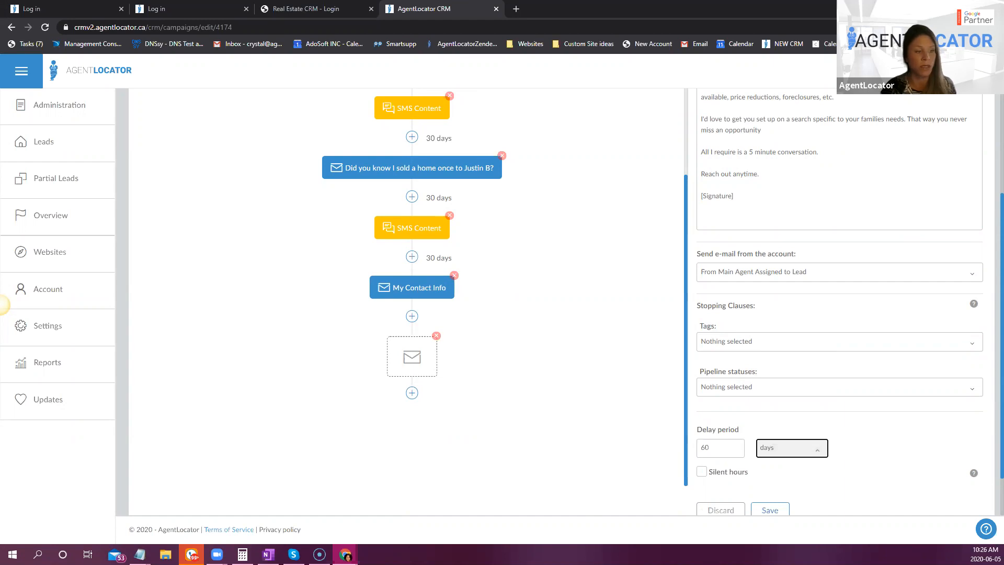
left_click(770, 509)
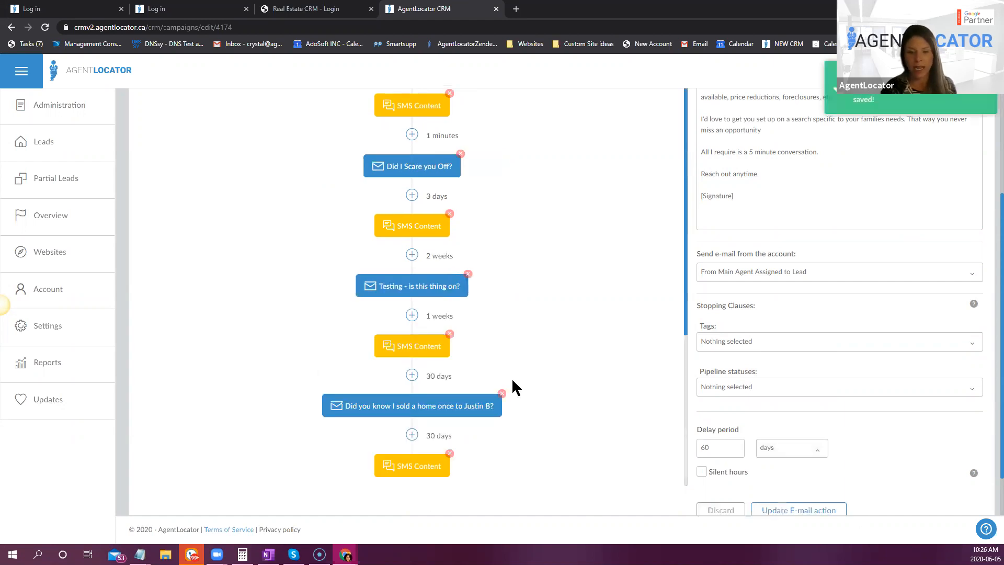
- Add a new SMS action after the Market Activity e-mail at the end of the workflow
scroll(596, 455, "down", 2)
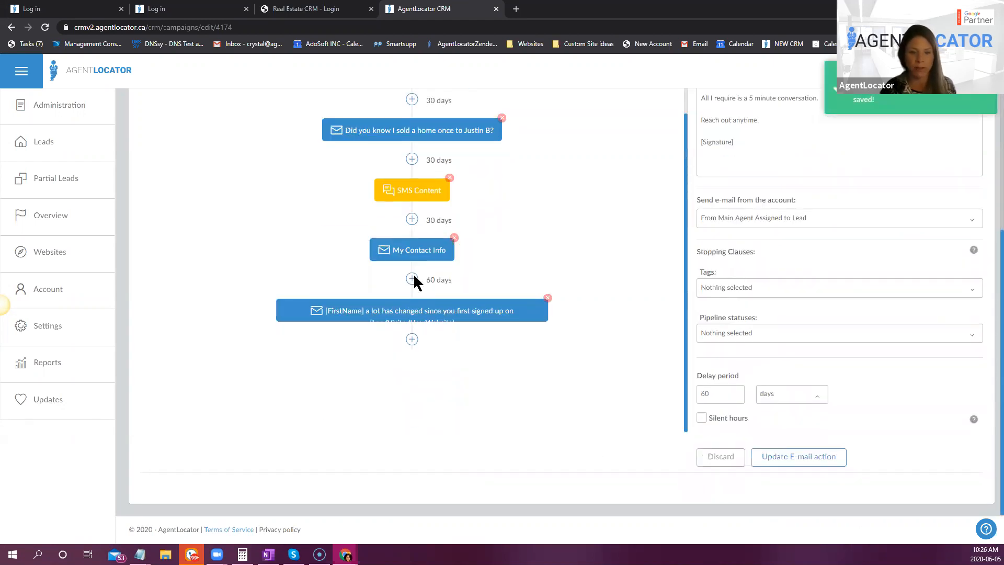
left_click(412, 340)
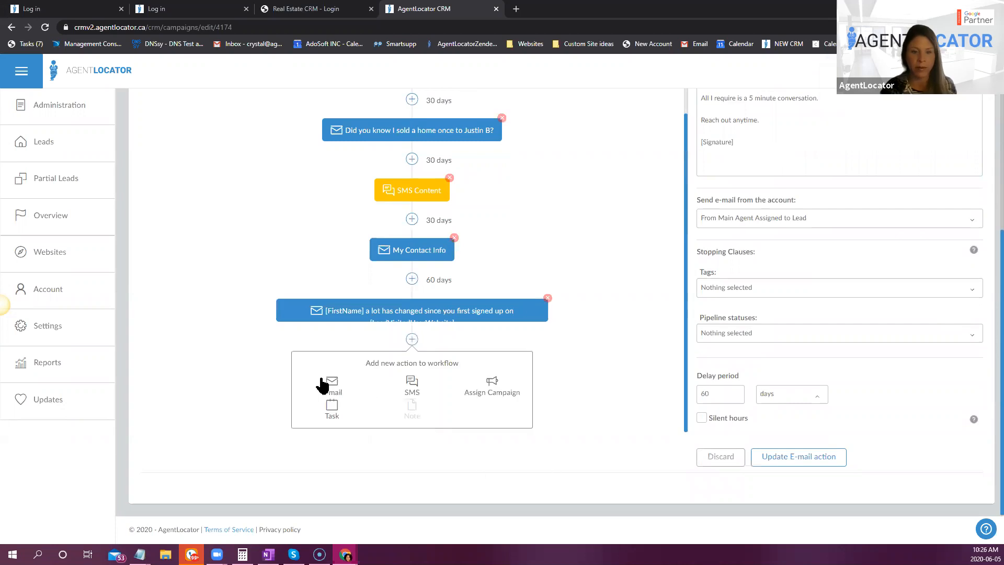
left_click(424, 391)
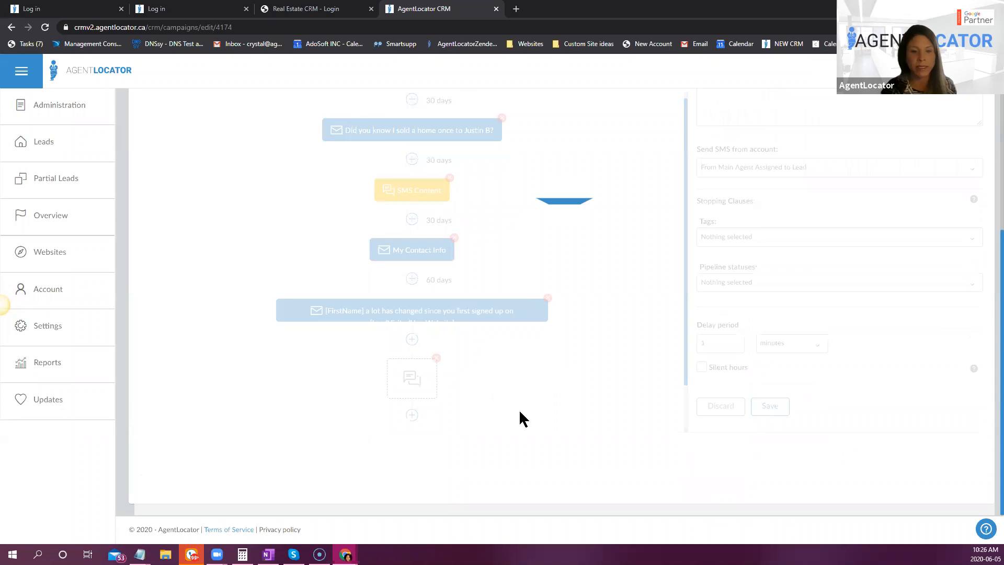
- Review the delays of the existing workflow actions and set the new SMS action's delay period to 211 days
scroll(487, 346, "up", 1)
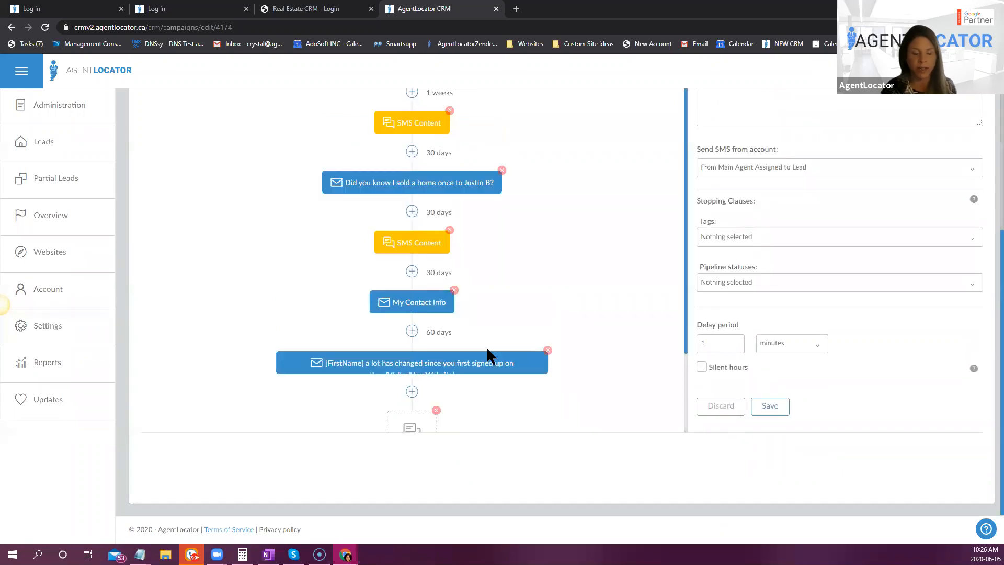
scroll(549, 335, "up", 1)
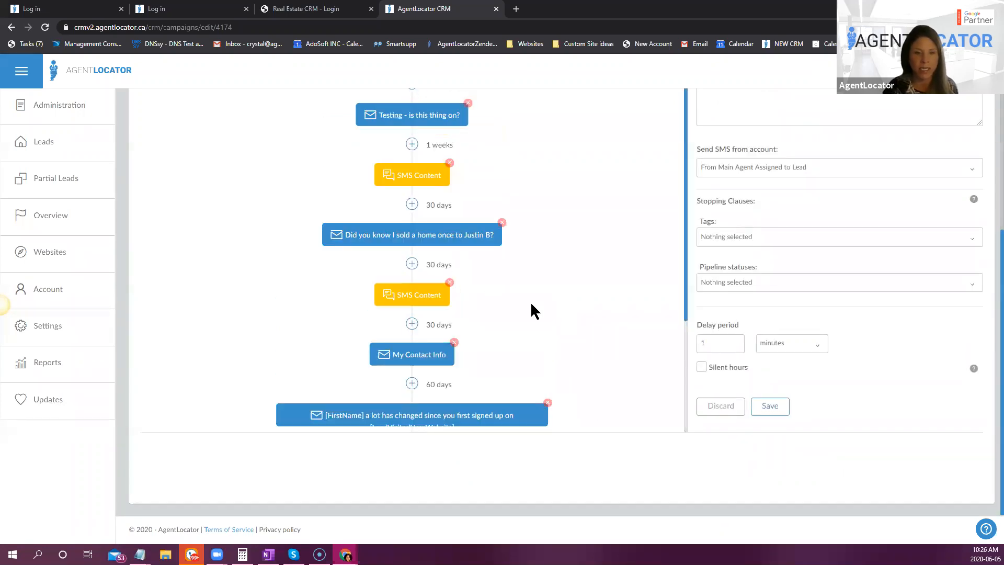
scroll(524, 335, "up", 1)
scroll(554, 369, "up", 1)
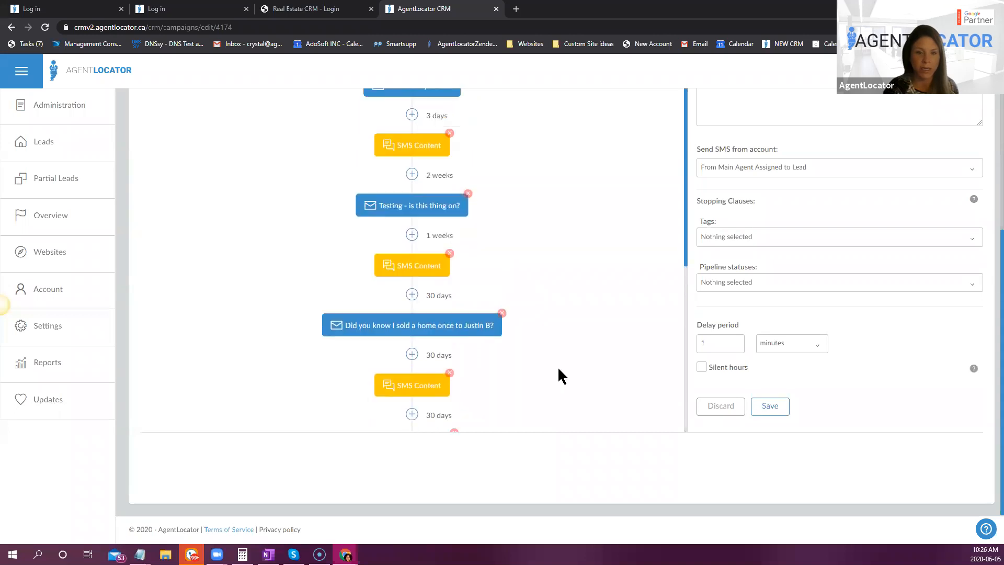
scroll(469, 314, "up", 2)
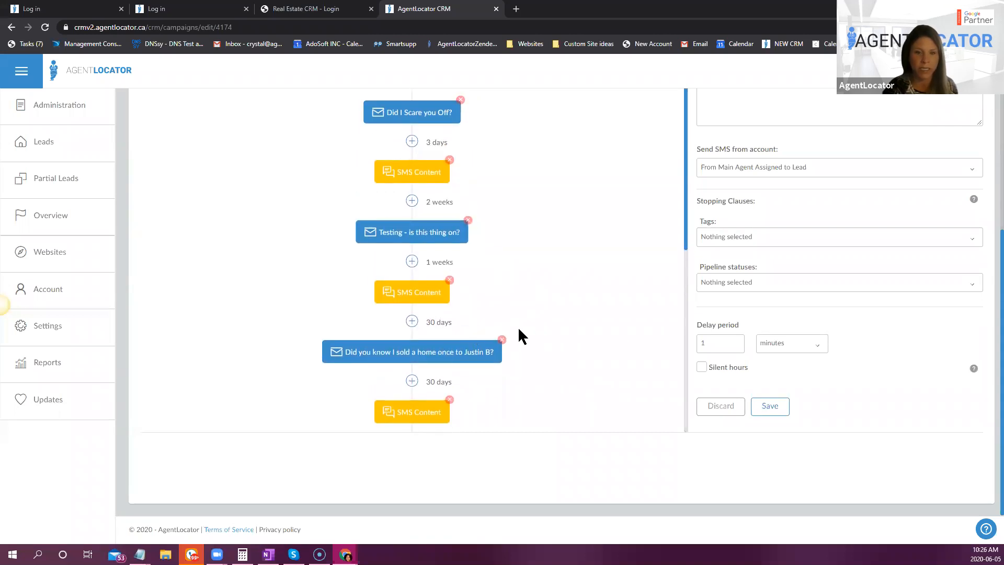
scroll(508, 352, "up", 1)
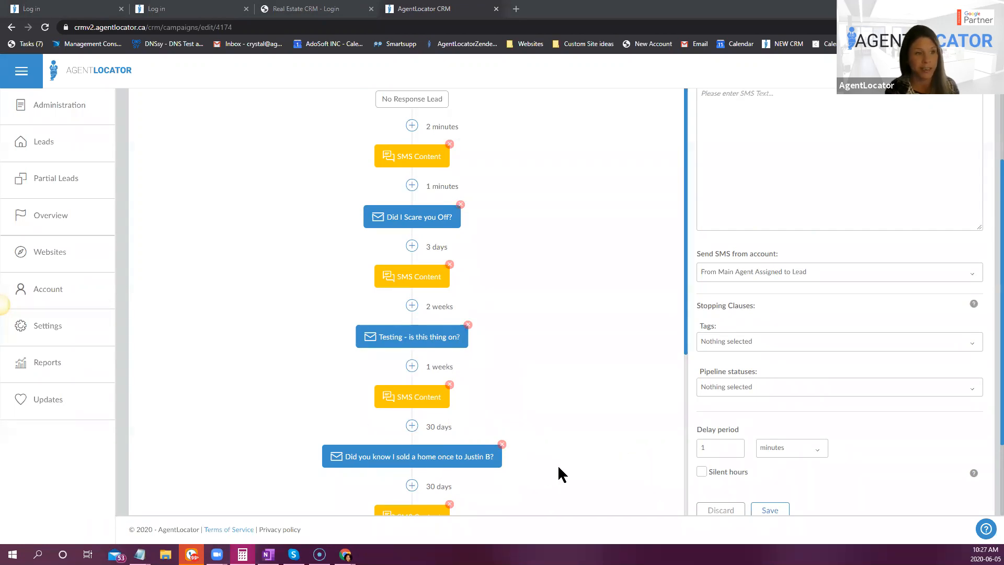
scroll(526, 471, "down", 5)
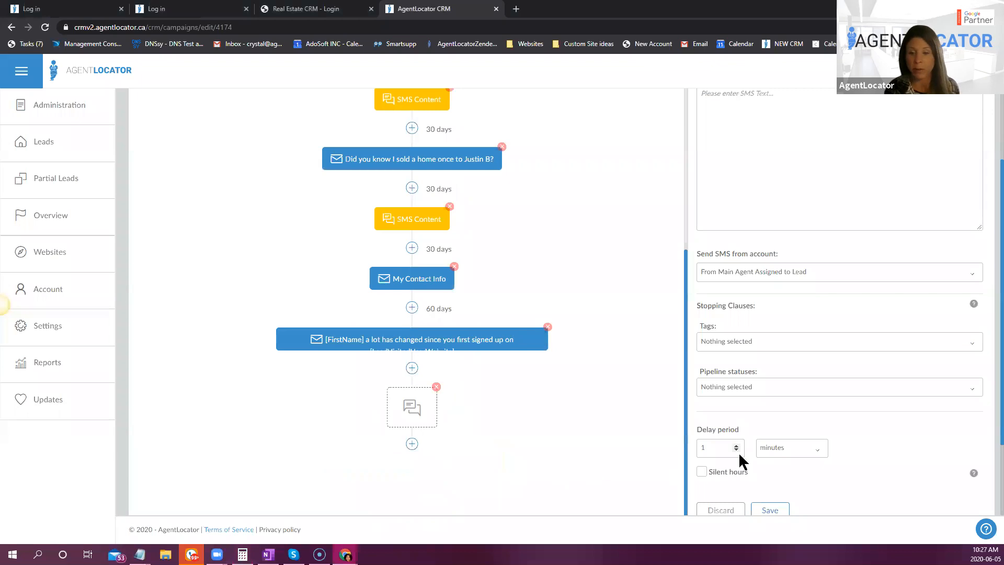
double_click(713, 448)
type("211")
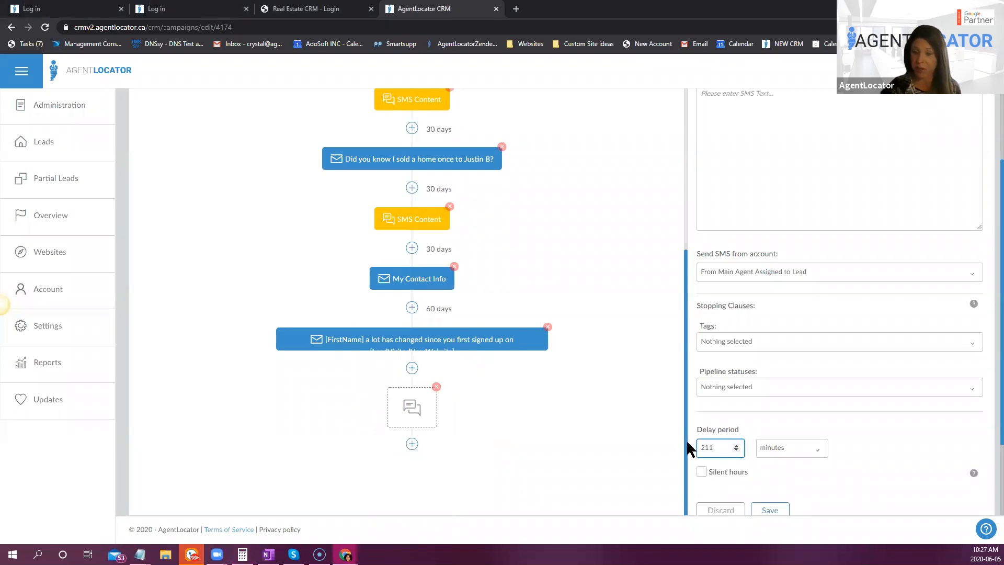
left_click(795, 449)
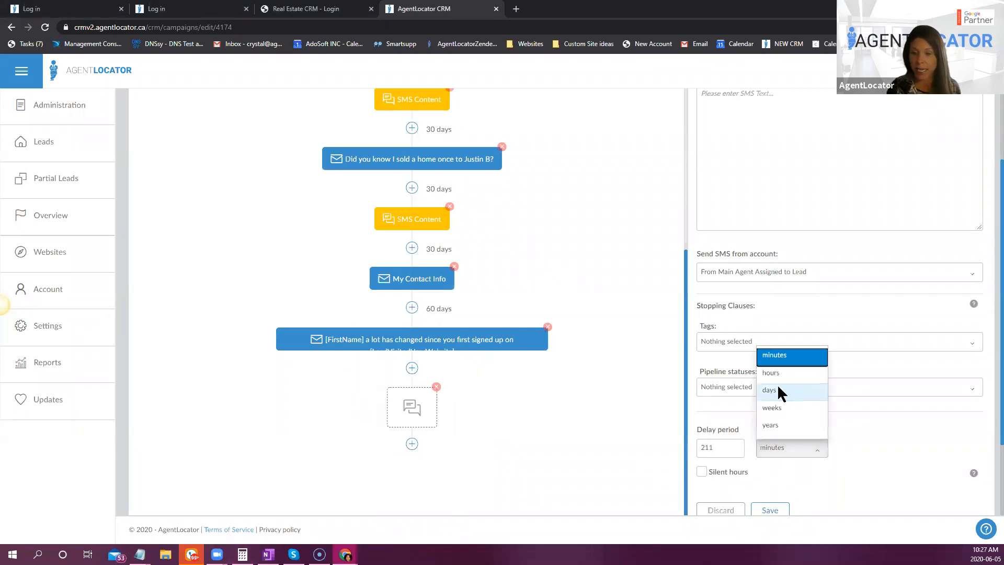
left_click(777, 387)
- Use the Happy Anniversary template as the content of the new SMS action
scroll(837, 178, "up", 2)
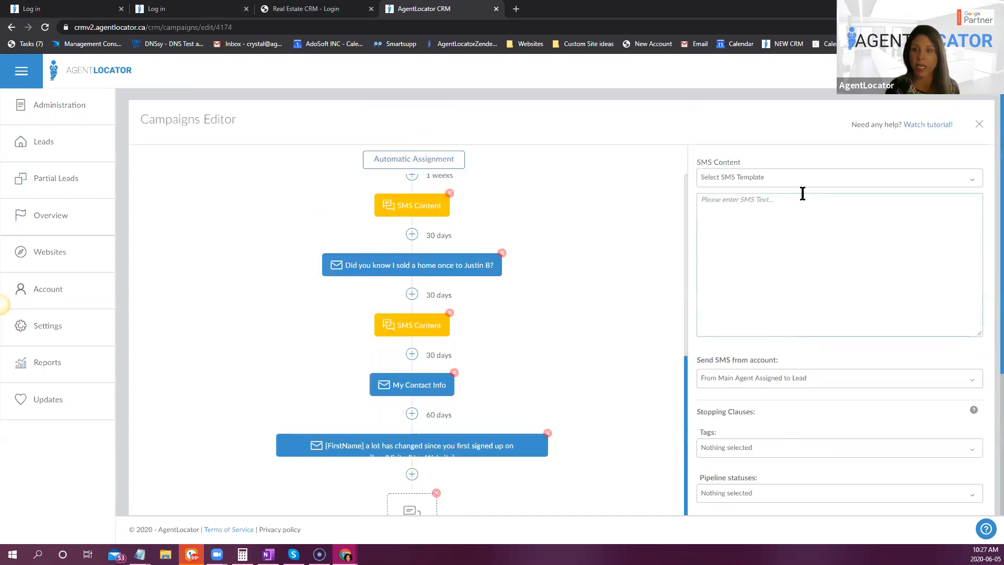
left_click(796, 184)
type("anni")
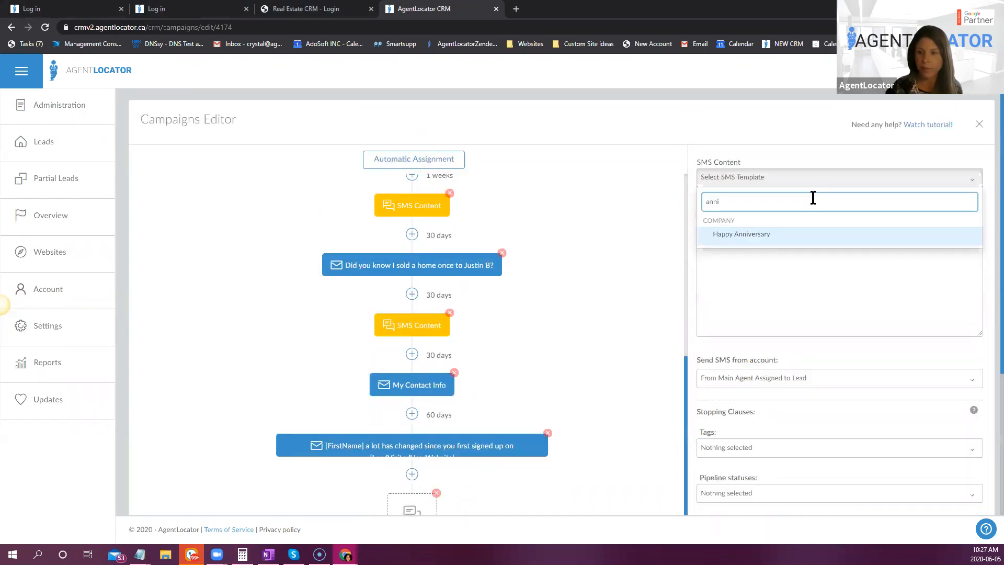
key("Return")
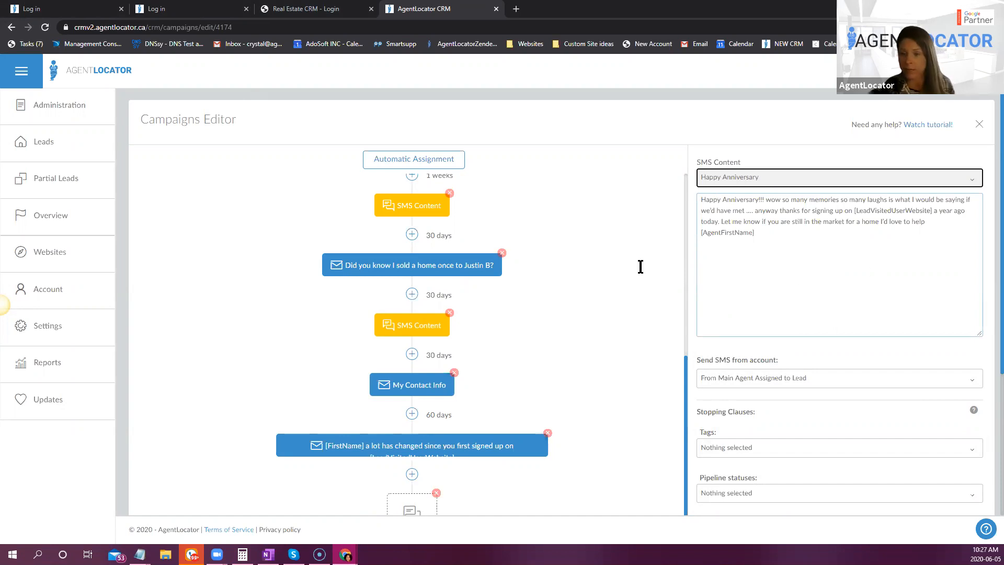
scroll(647, 334, "down", 2)
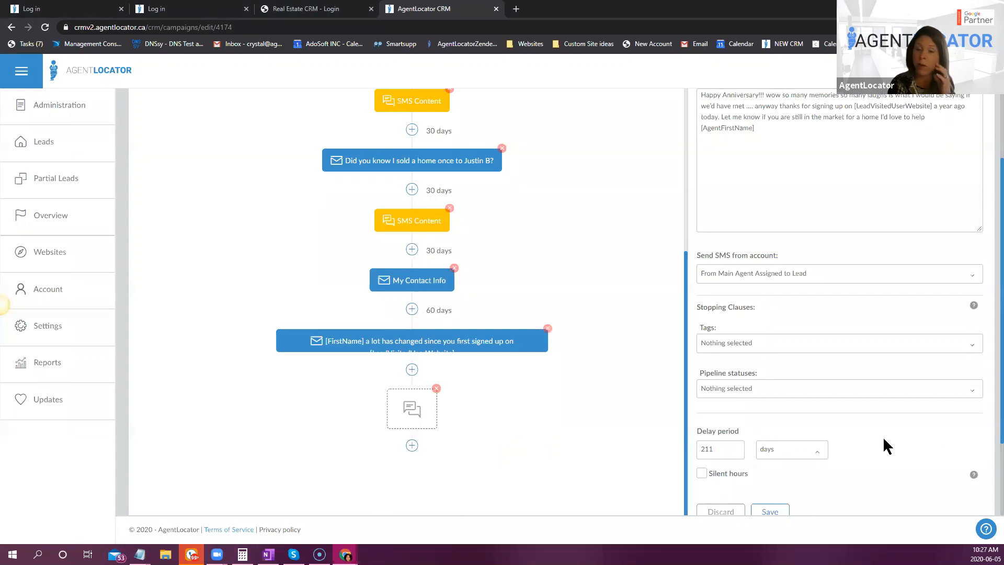
scroll(877, 442, "down", 2)
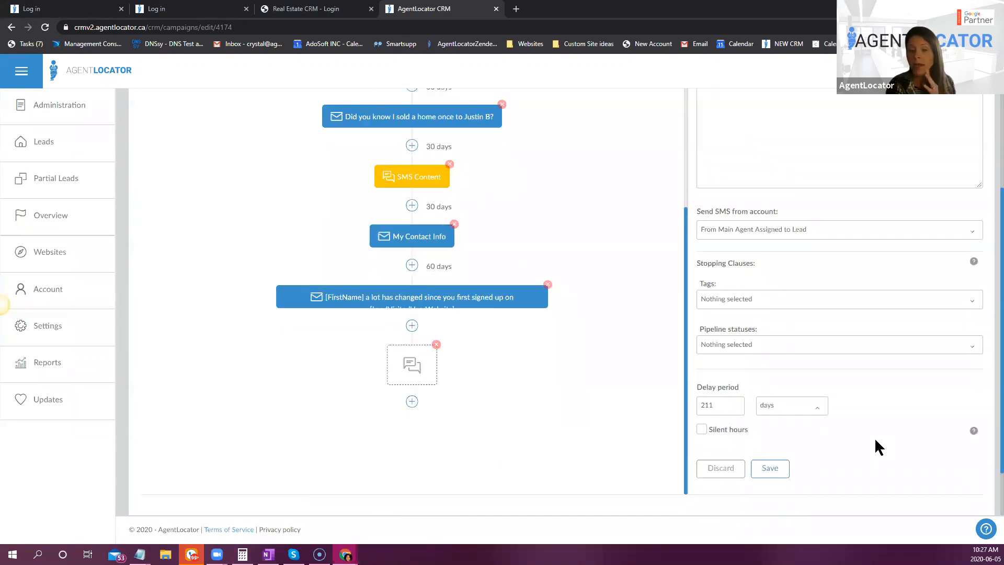
- Save the anniversary SMS action and add a new e-mail action after it at the end of the workflow
left_click(778, 415)
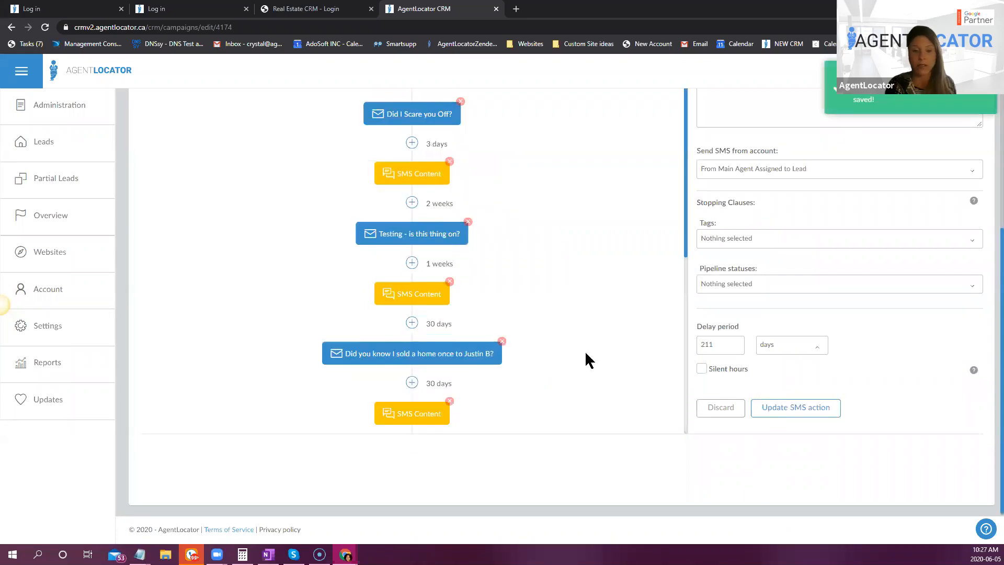
scroll(483, 345, "down", 5)
left_click(412, 340)
left_click(332, 385)
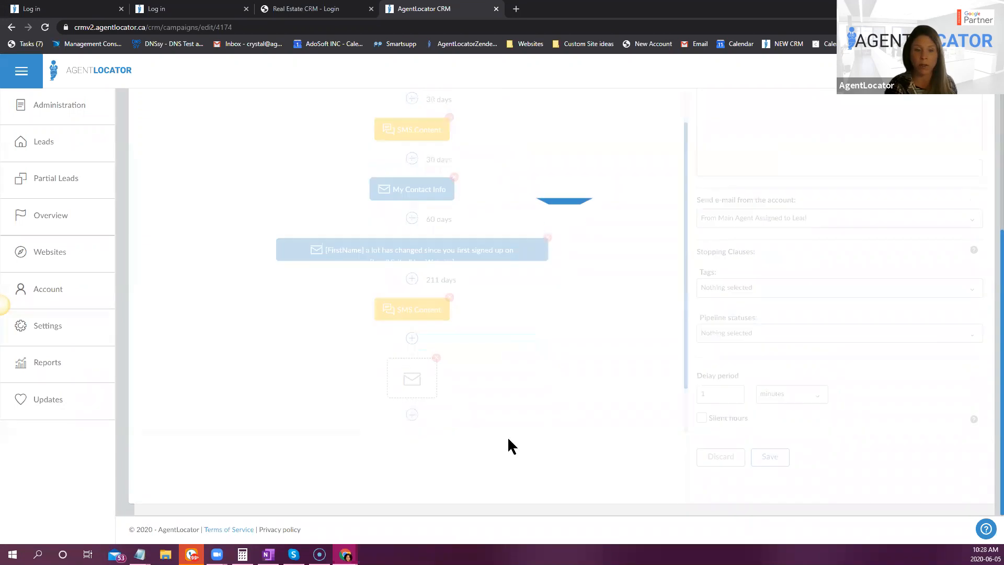
- Use the Anniversary - Final Email-Happy Anniversary! template for the new e-mail action and save it with a 1-minute delay
scroll(853, 296, "up", 4)
left_click(803, 183)
type("ann")
left_click(805, 235)
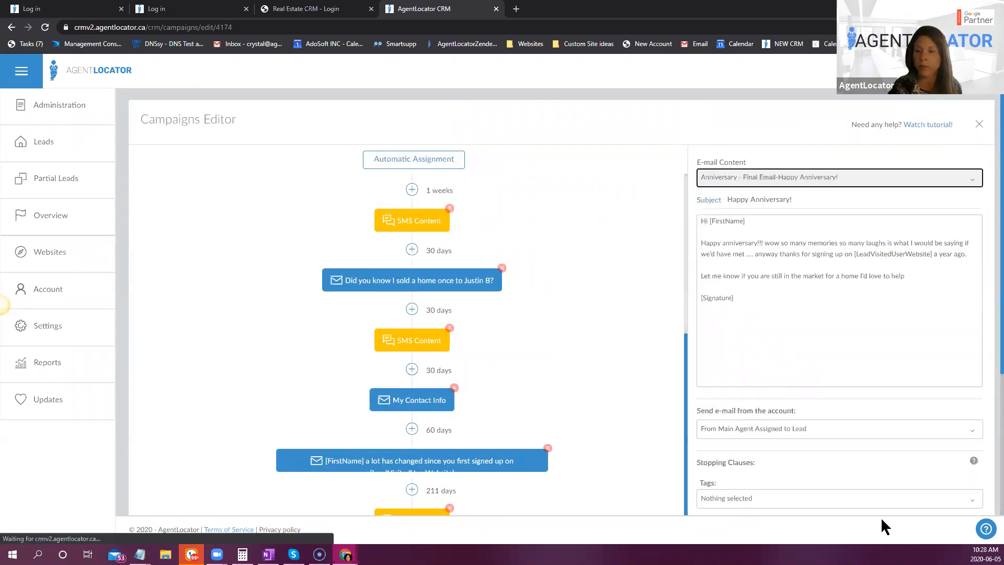
scroll(942, 337, "down", 4)
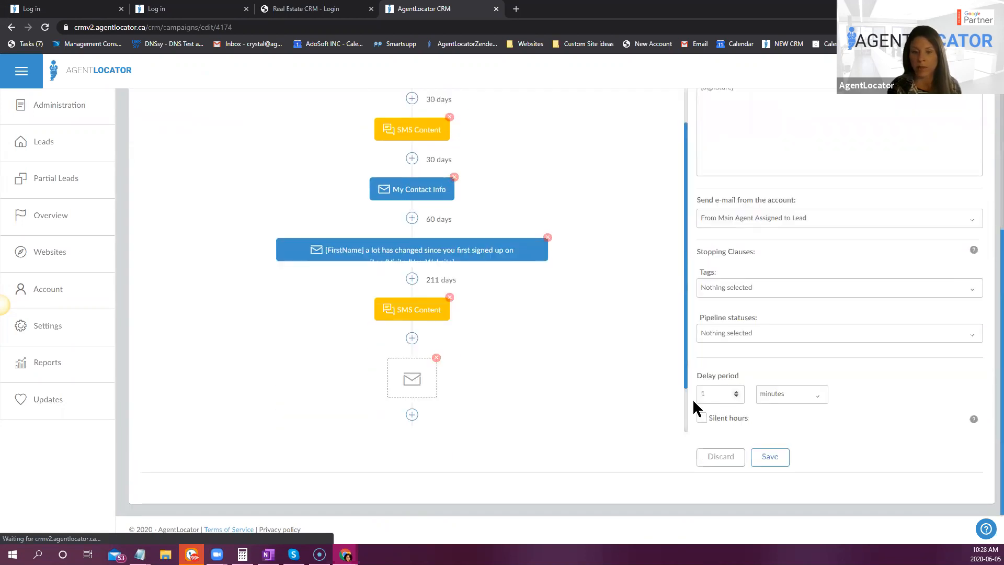
left_click(787, 459)
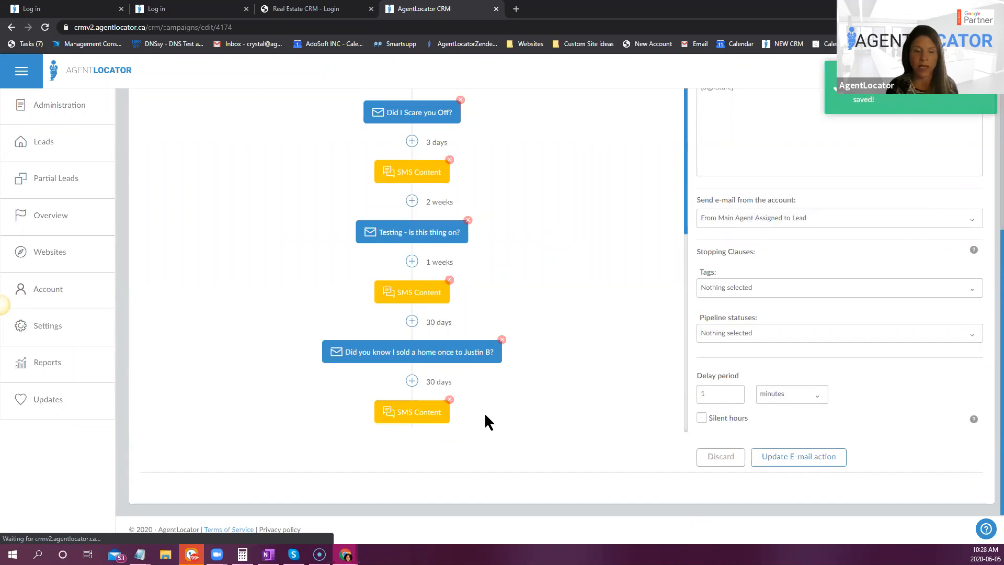
- Review the order and delays of the workflow's actions, then the general settings of the No Response Lead campaign
scroll(484, 414, "up", 4)
scroll(626, 417, "down", 1)
scroll(626, 417, "down", 5)
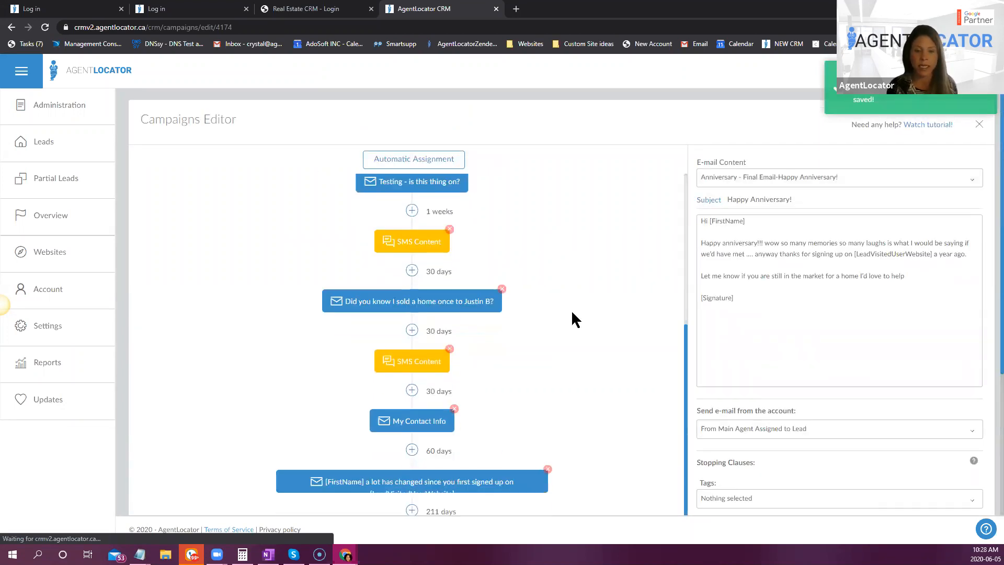
scroll(532, 476, "down", 2)
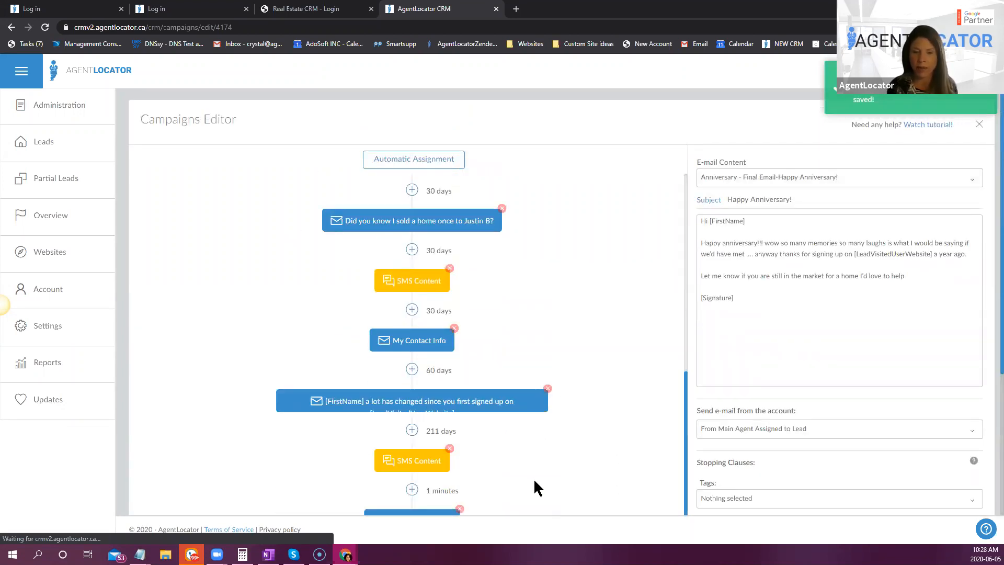
scroll(497, 367, "up", 7)
left_click(408, 206)
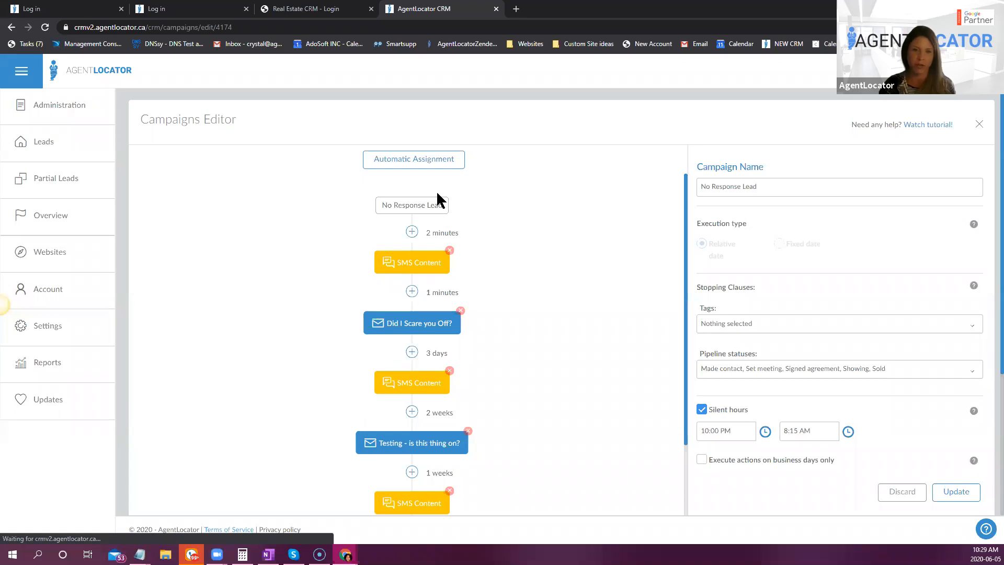
- Open the campaign's automatic assignment settings and examine the lead sources available for selection
left_click(400, 159)
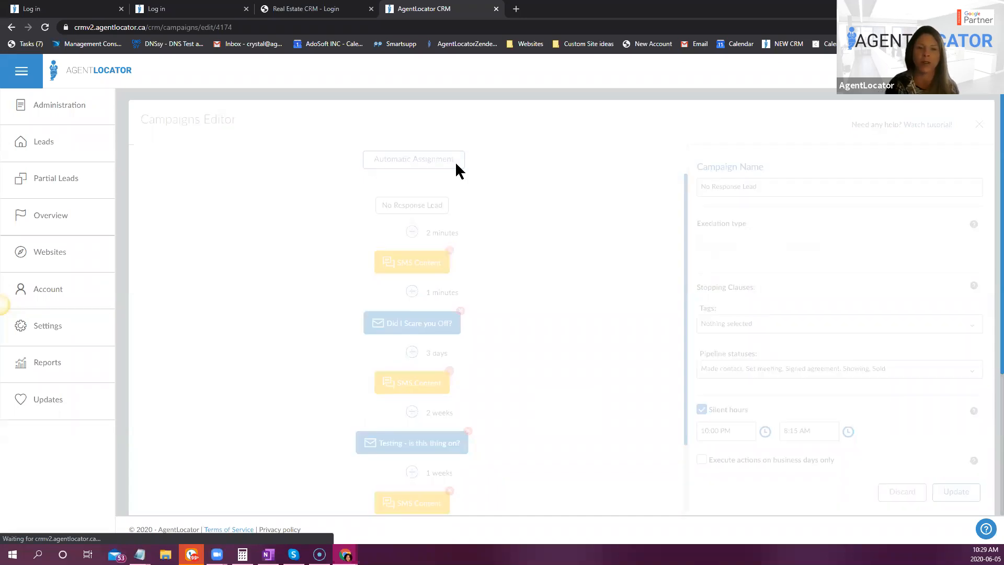
left_click(736, 220)
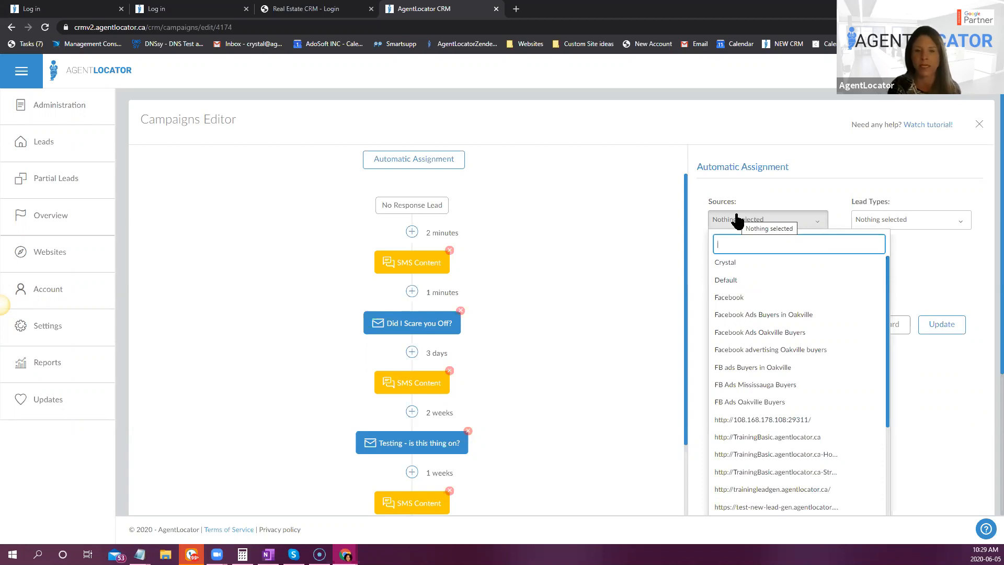
left_click(516, 344)
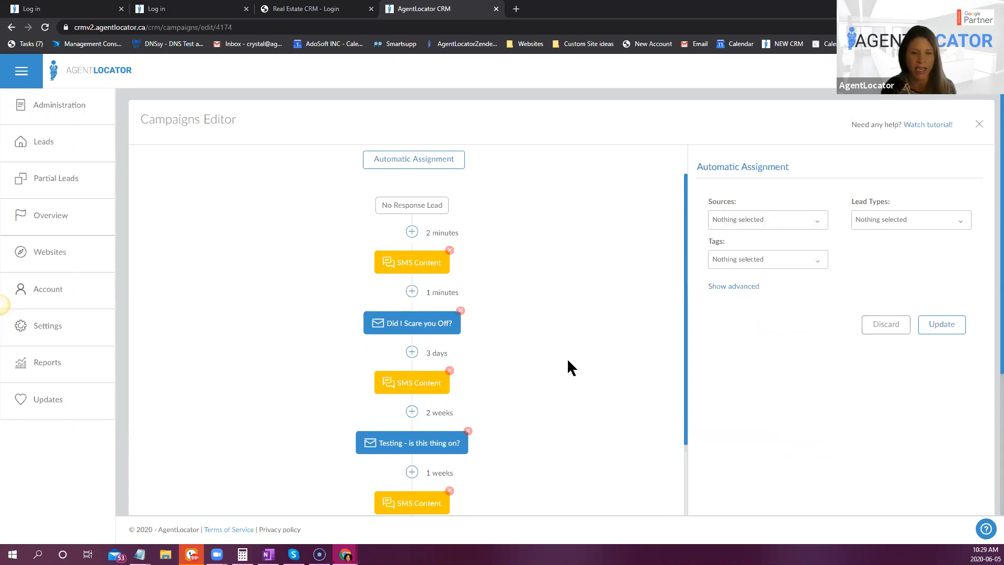
double_click(429, 233)
left_click(436, 281)
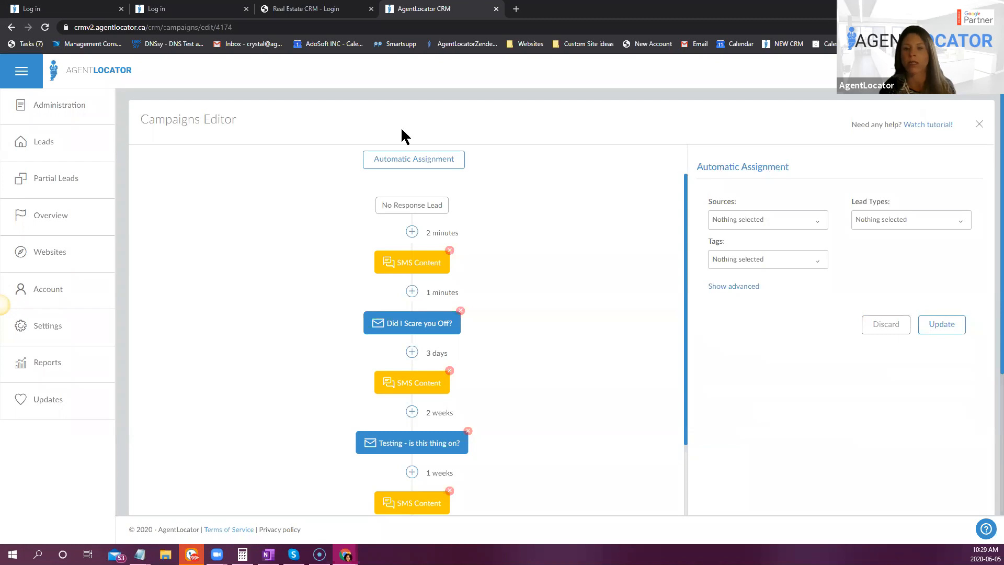
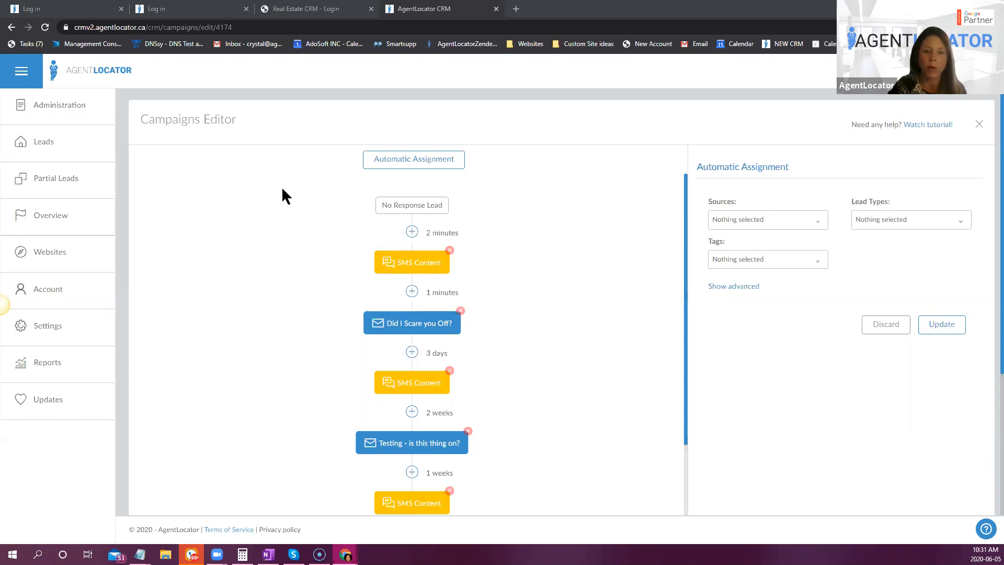
- Open the leads list and select all leads matching the current filter, across every page of results
left_click(63, 148)
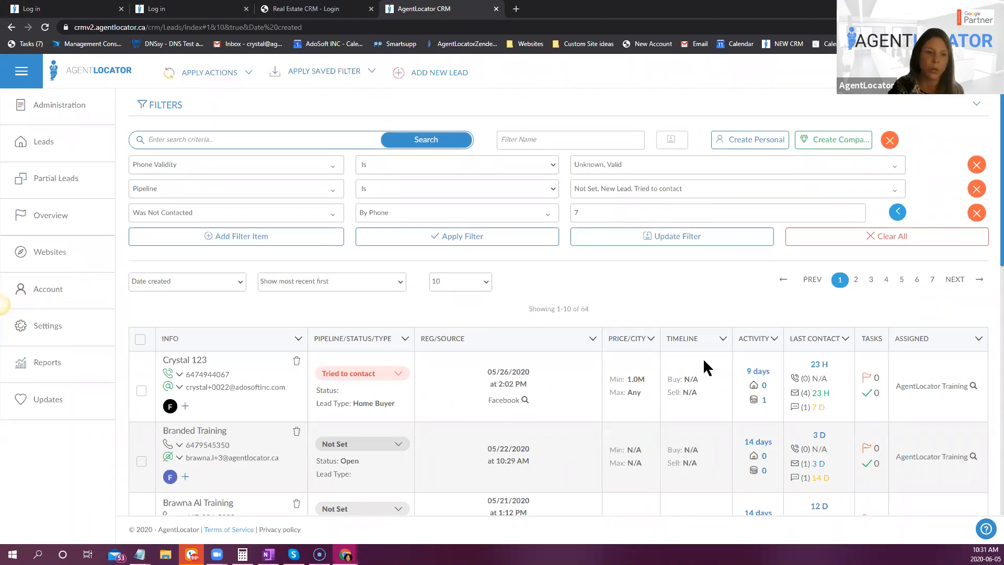
left_click(140, 339)
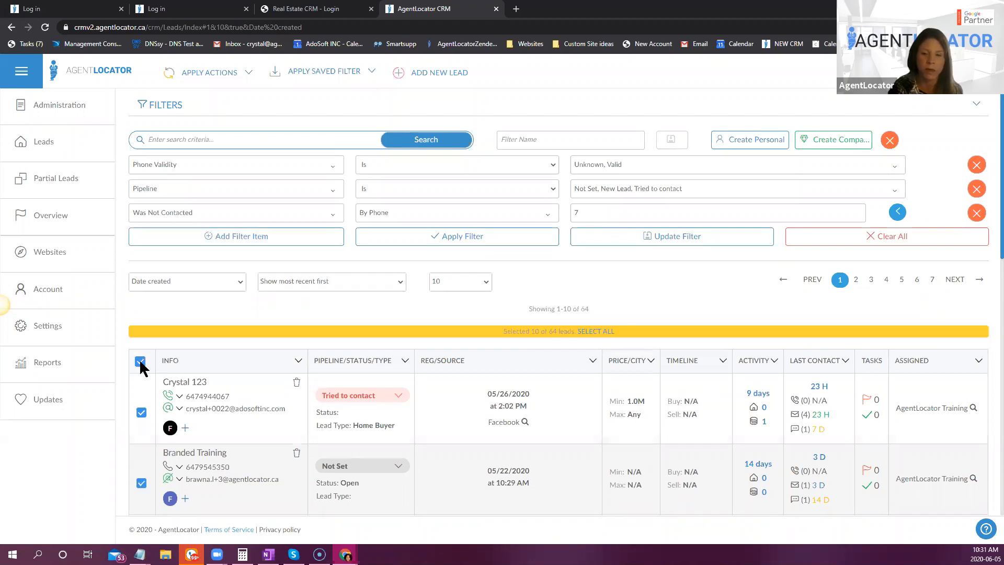
left_click(582, 333)
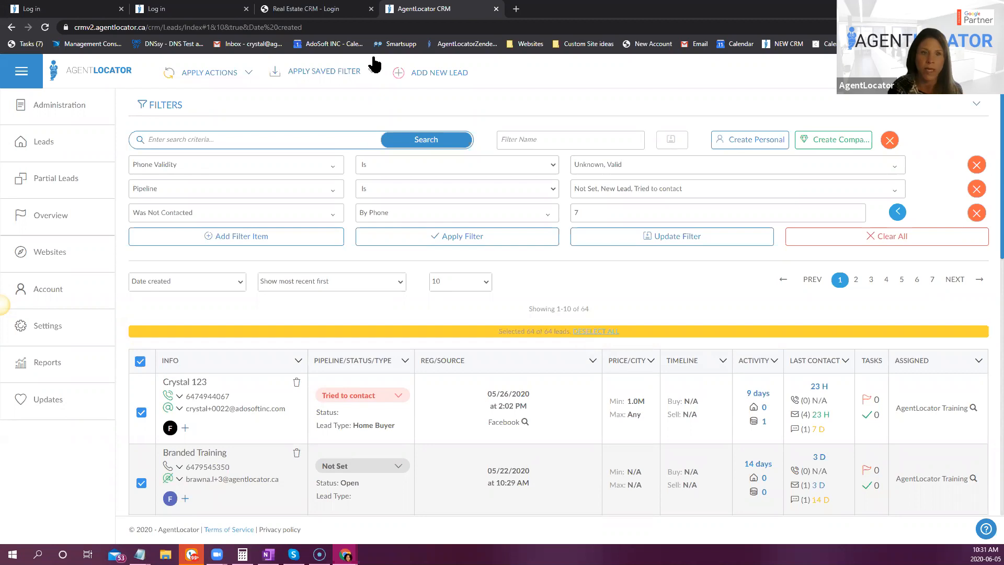
- Assign the No Response Lead campaign to all selected leads and confirm the assignment
left_click(229, 74)
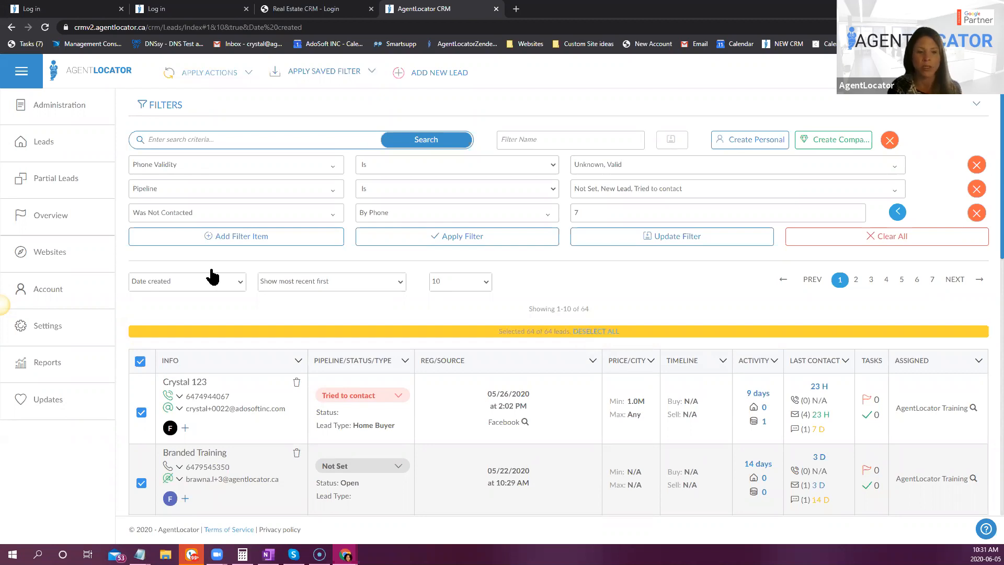
left_click(188, 291)
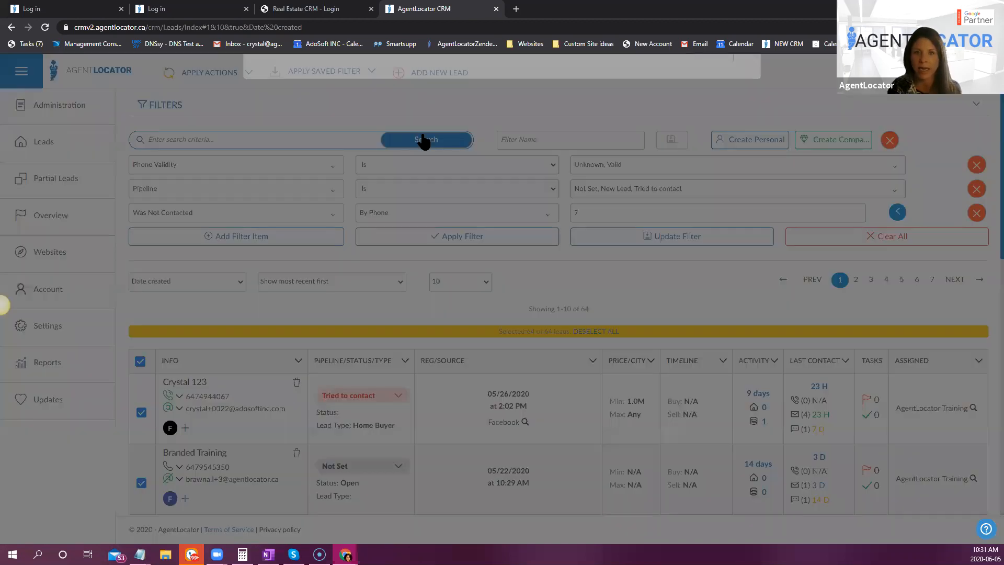
left_click(424, 138)
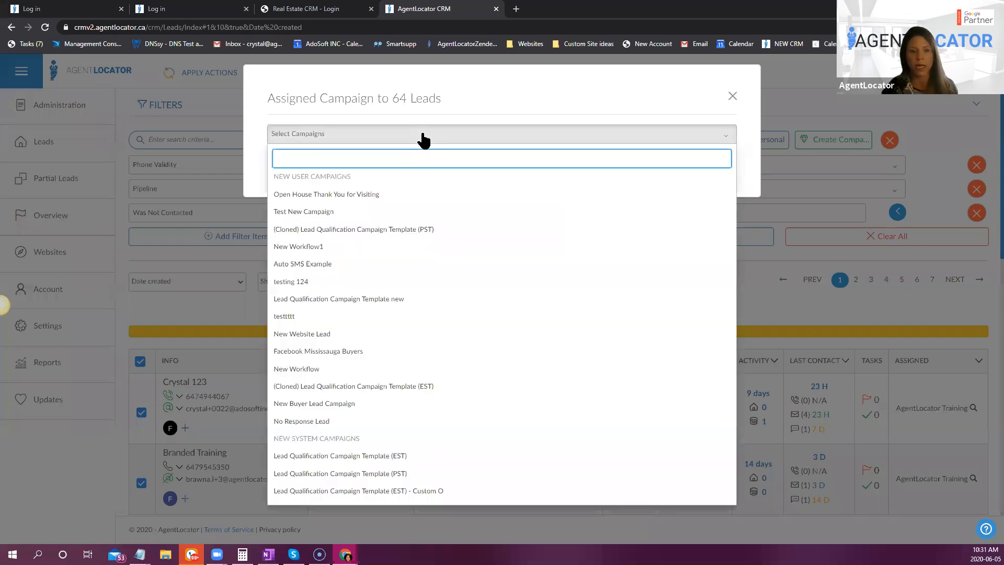
left_click(320, 424)
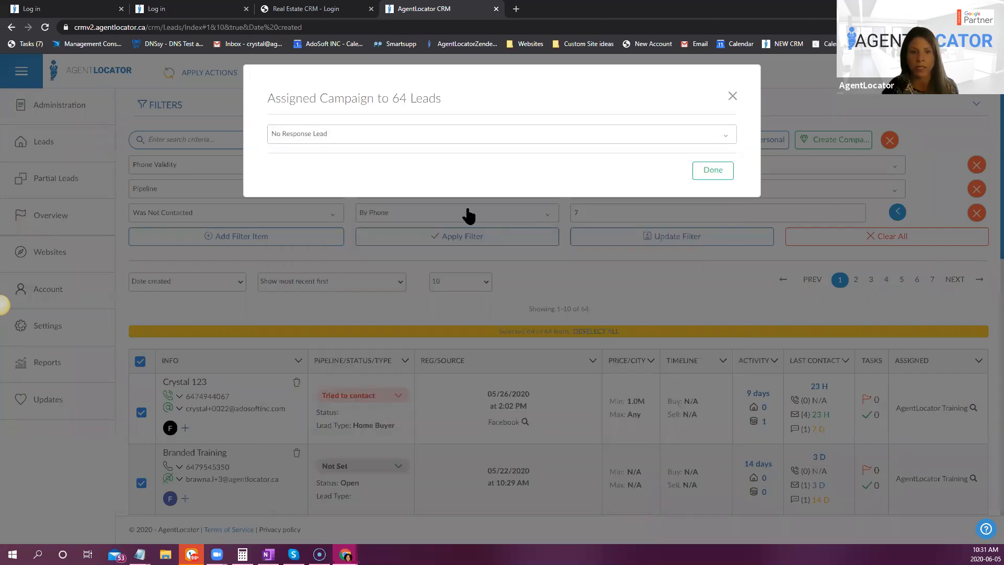
left_click(714, 171)
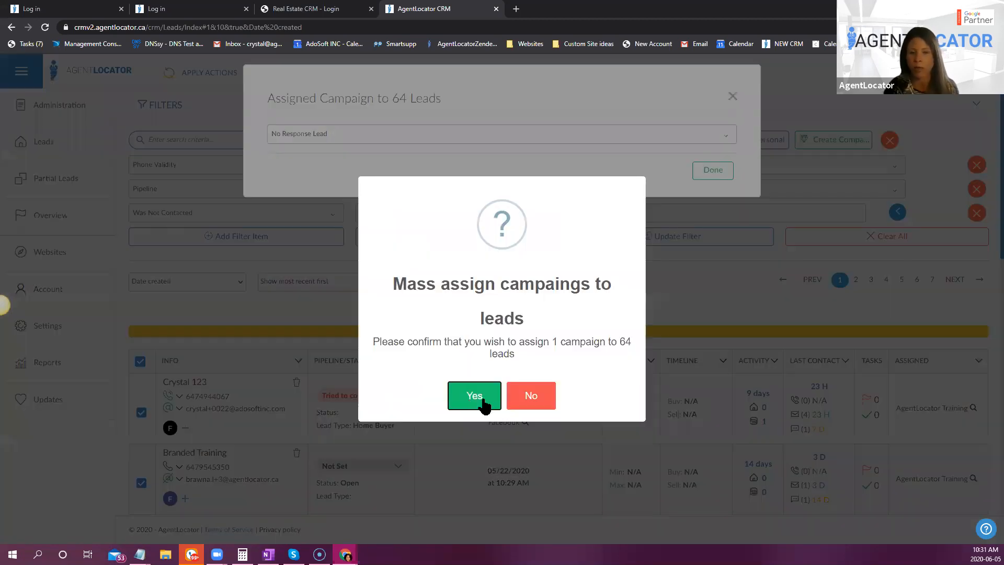
left_click(484, 404)
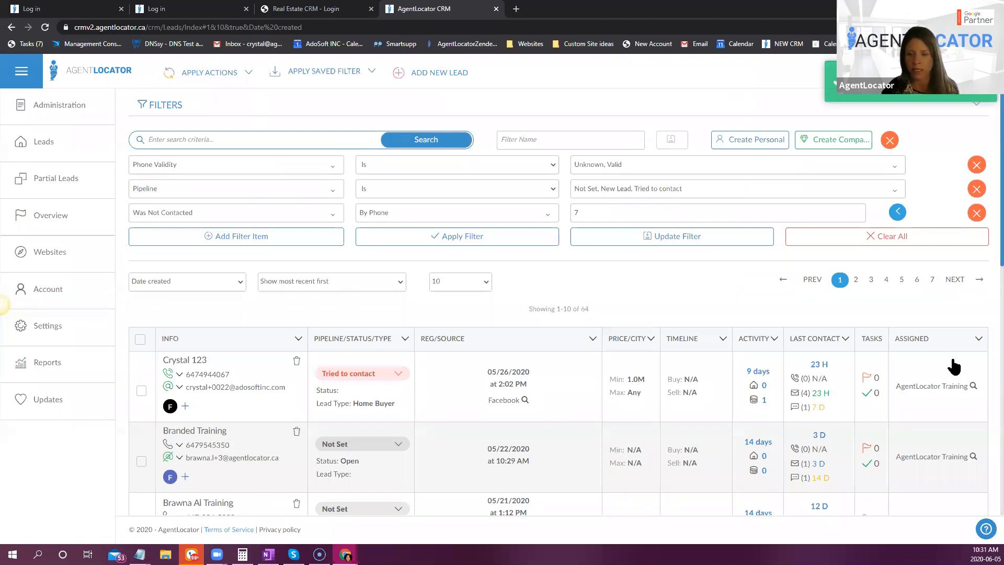
- Open the first lead's record and examine its assigned e-campaigns and the campaigns available for individual assignment
left_click(195, 361)
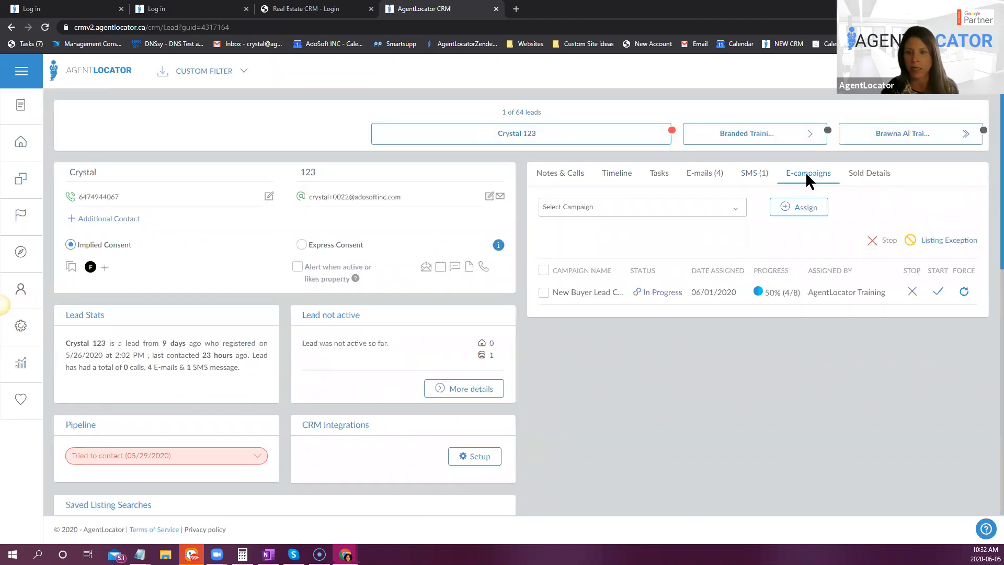
left_click(807, 173)
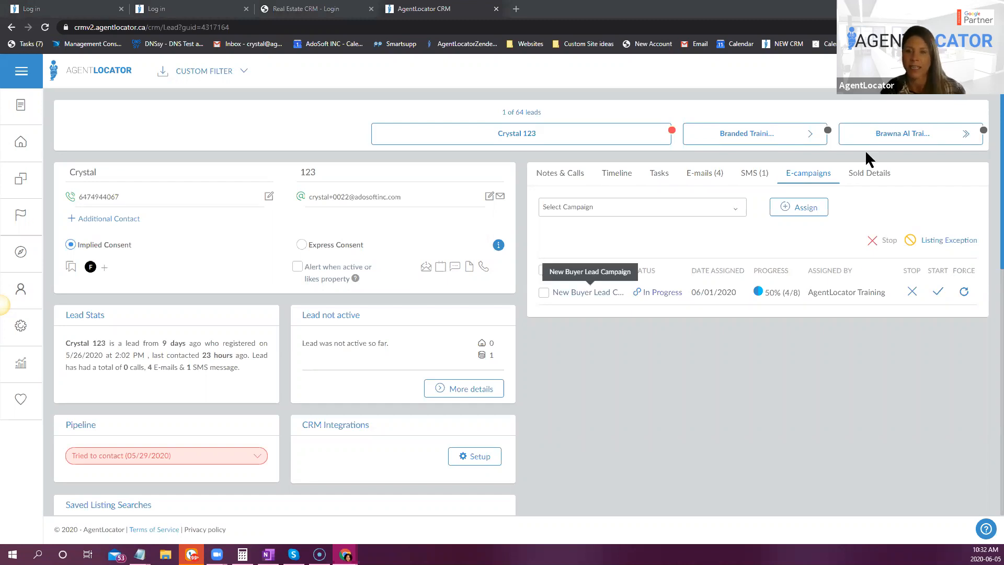
left_click(802, 166)
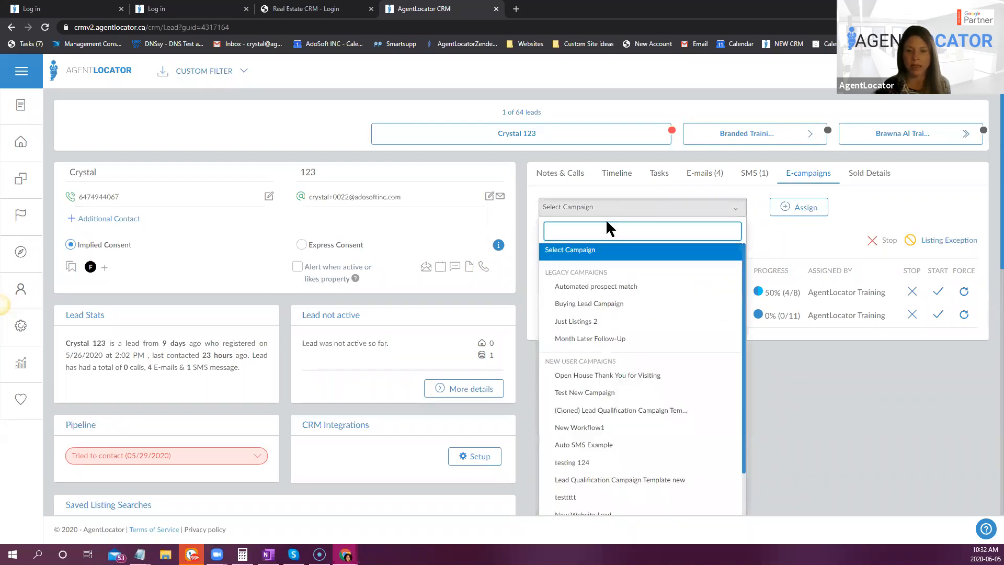
scroll(644, 408, "down", 3)
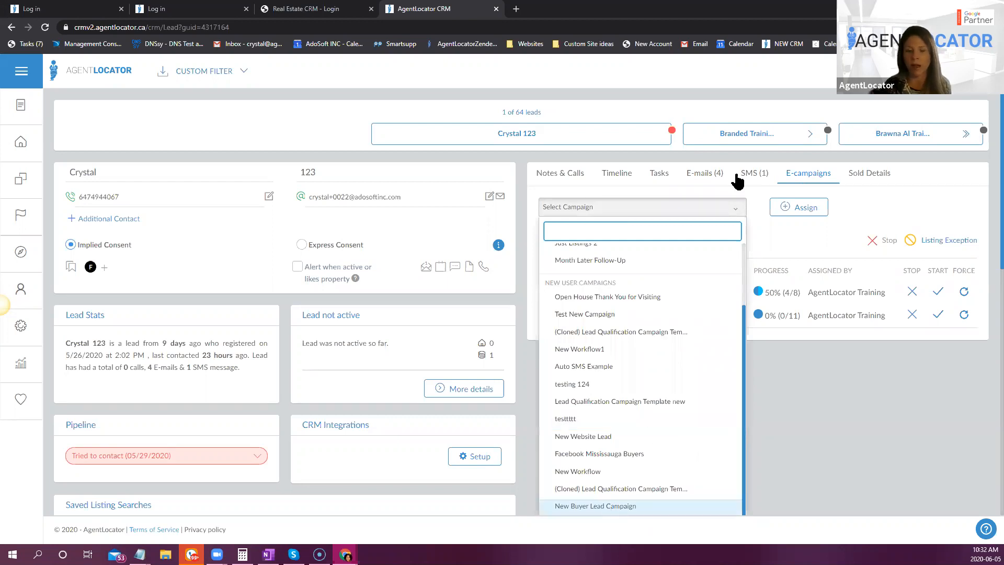
scroll(737, 181, "down", 2)
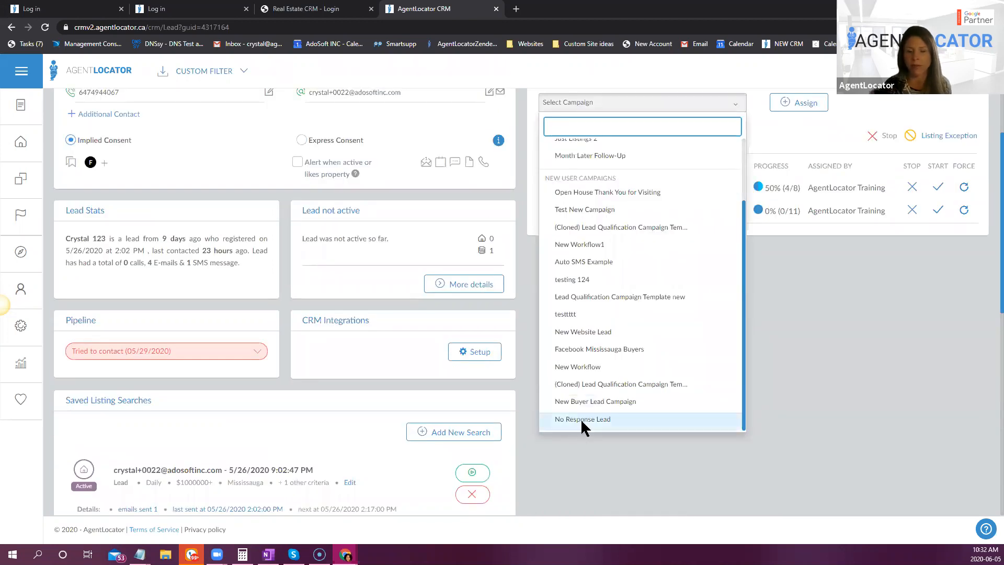
left_click(799, 419)
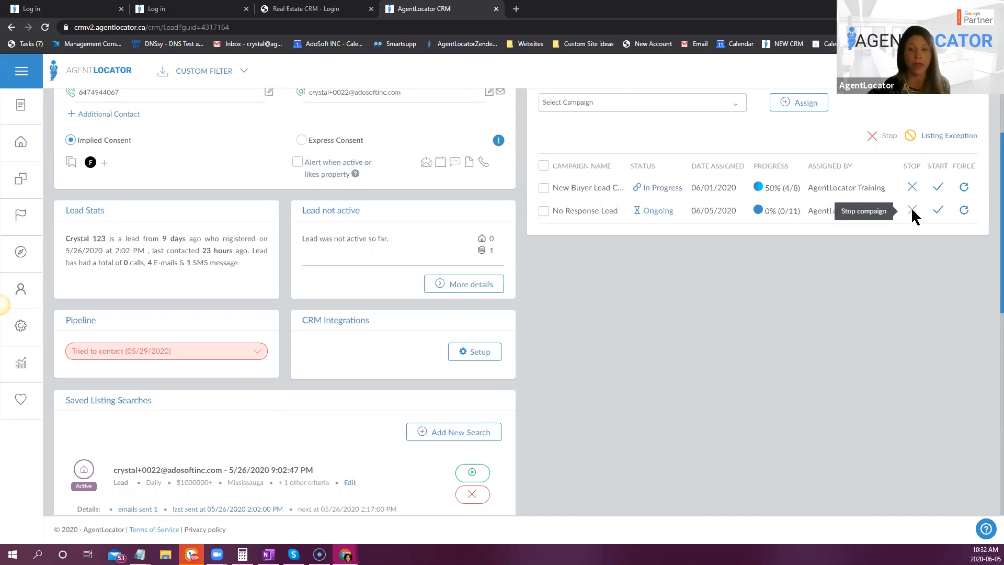
- Display the lead's No Response Lead campaign details and review the scheduled date of each SMS and e-mail action
left_click(590, 213)
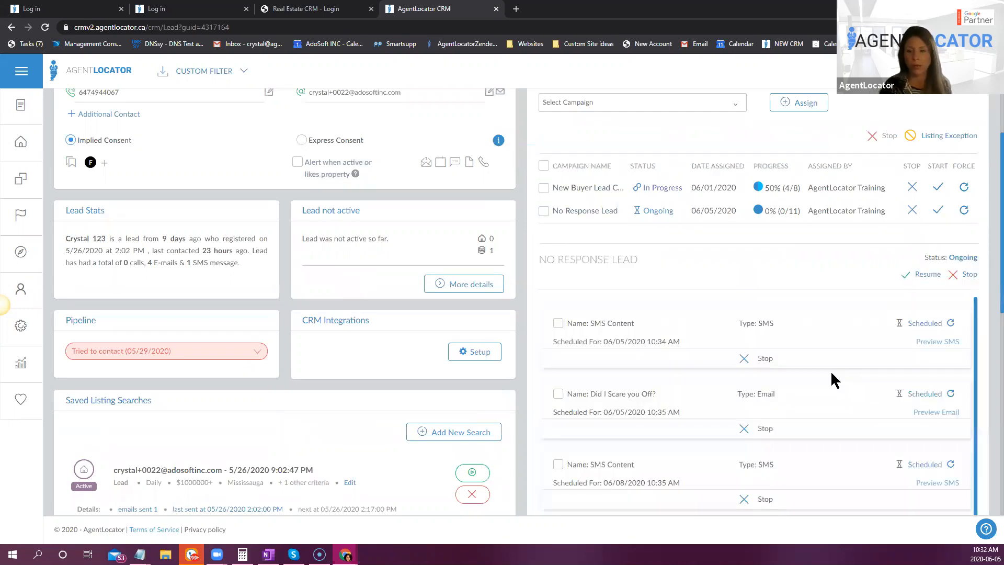
scroll(989, 340, "down", 4)
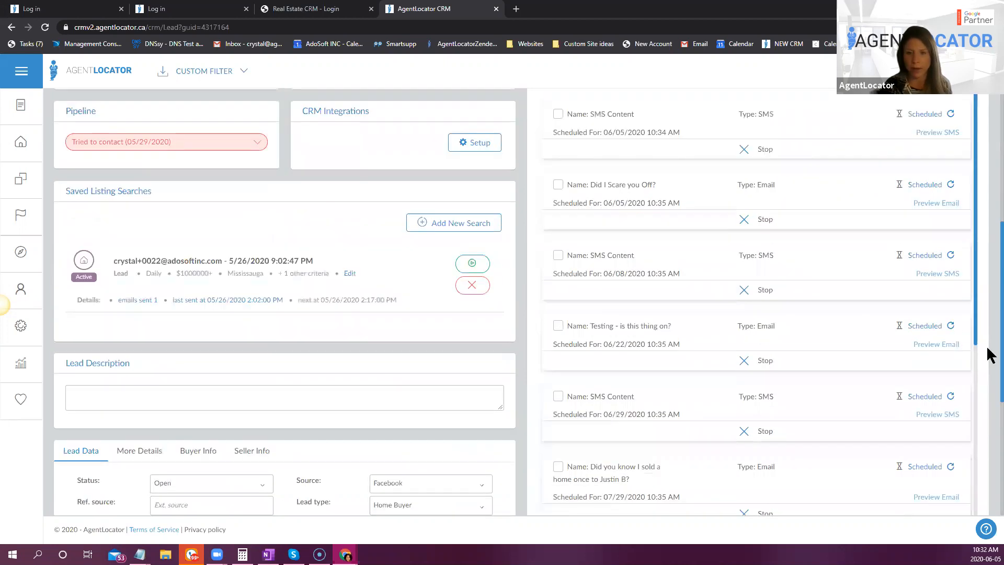
scroll(988, 349, "up", 1)
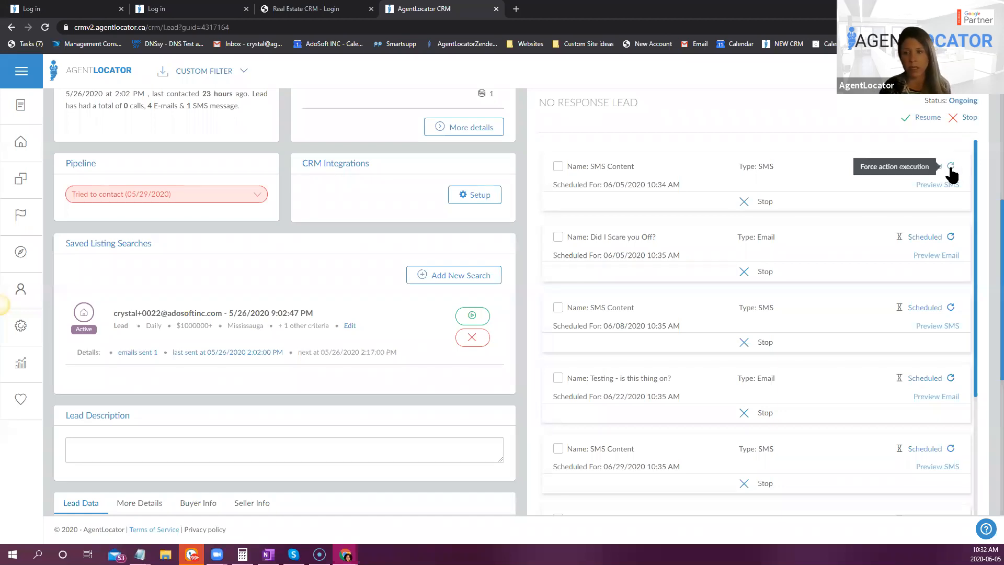
- Force immediate execution of the first SMS action in the lead's No Response Lead campaign and confirm it
scroll(444, 357, "up", 1)
scroll(631, 361, "up", 4)
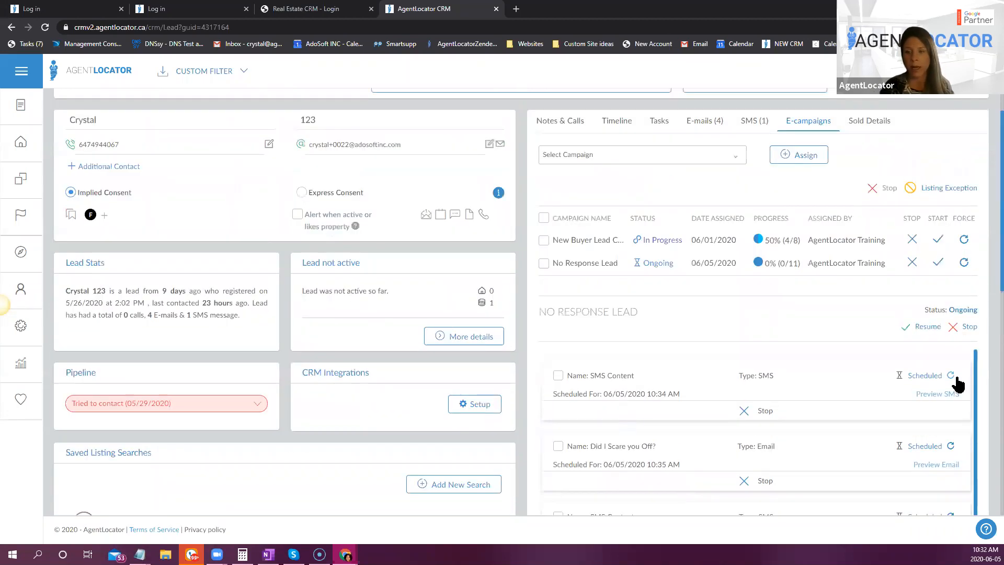
left_click(951, 375)
left_click(465, 385)
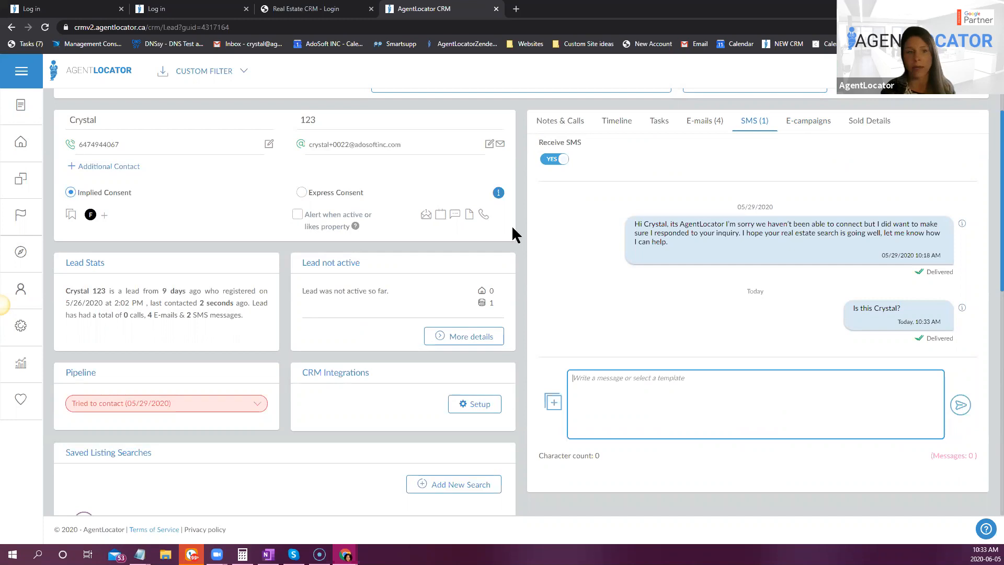
- Clear the existing filters in the leads list and choose Campaigns as the new filter criterion
left_click(98, 71)
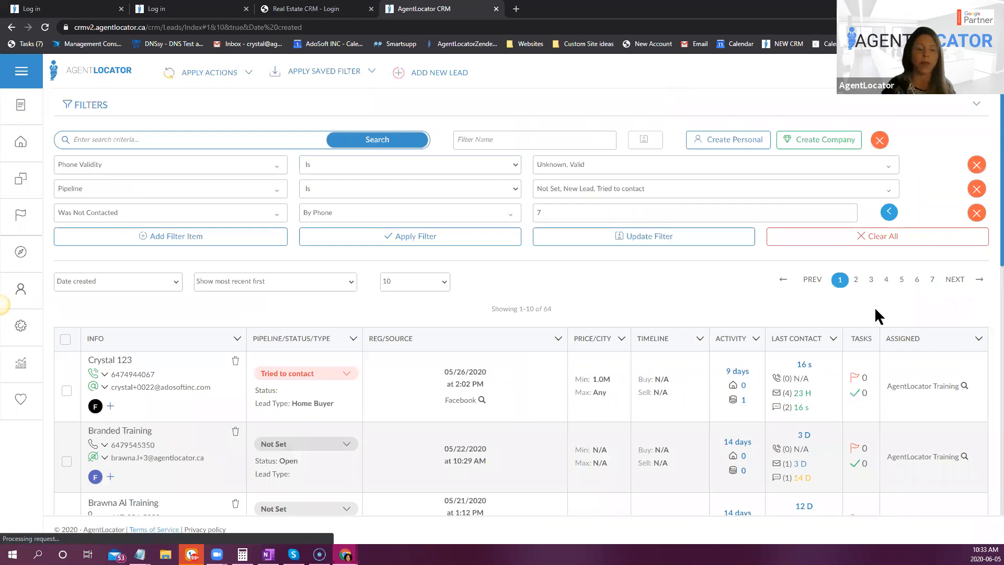
left_click(157, 165)
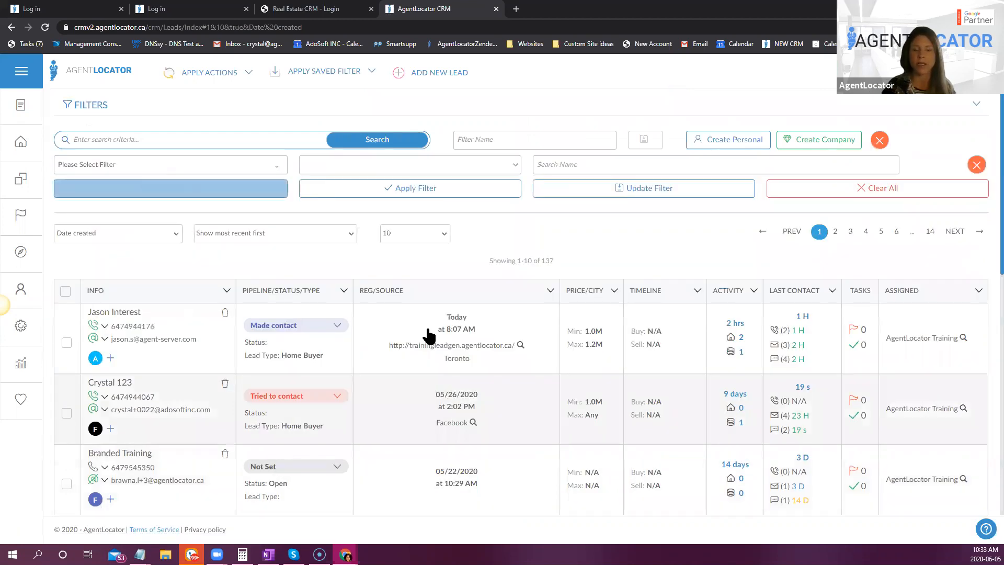
left_click(137, 172)
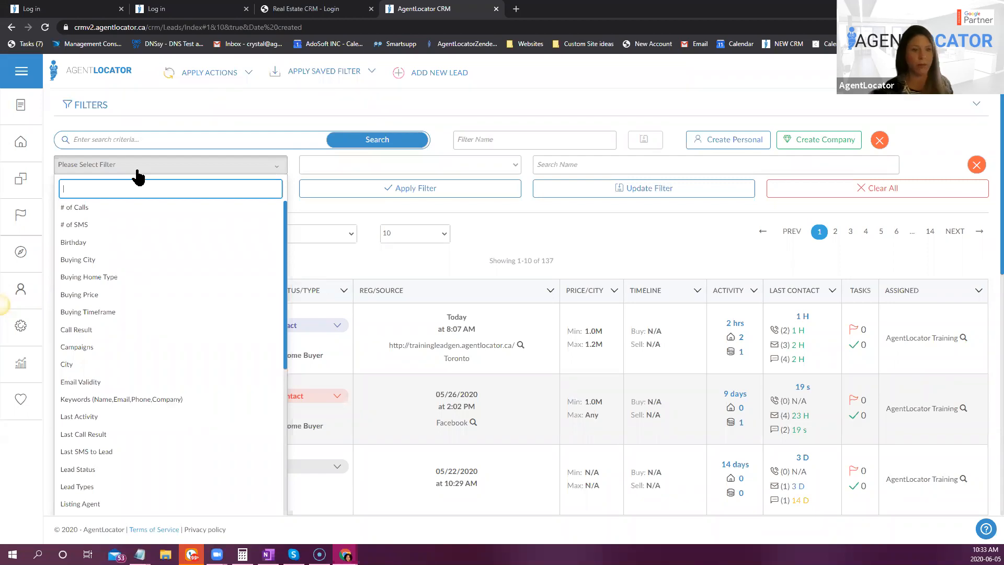
type("cam")
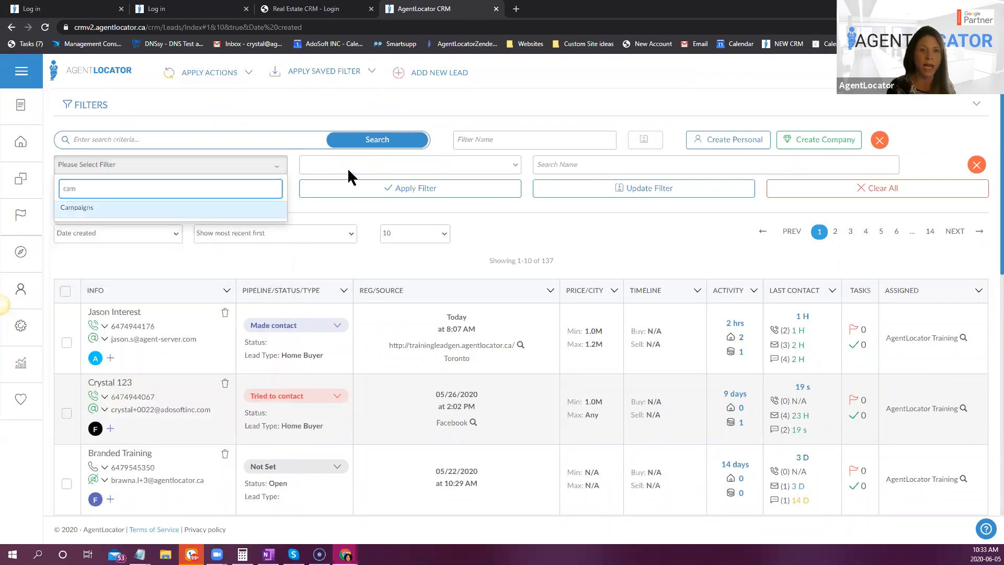
key("Return")
- Select the (Cloned) Lead Qualification Campaign Template (PST) and New Workflow1 campaigns for the Campaigns filter, using the Has all selected condition
left_click(314, 165)
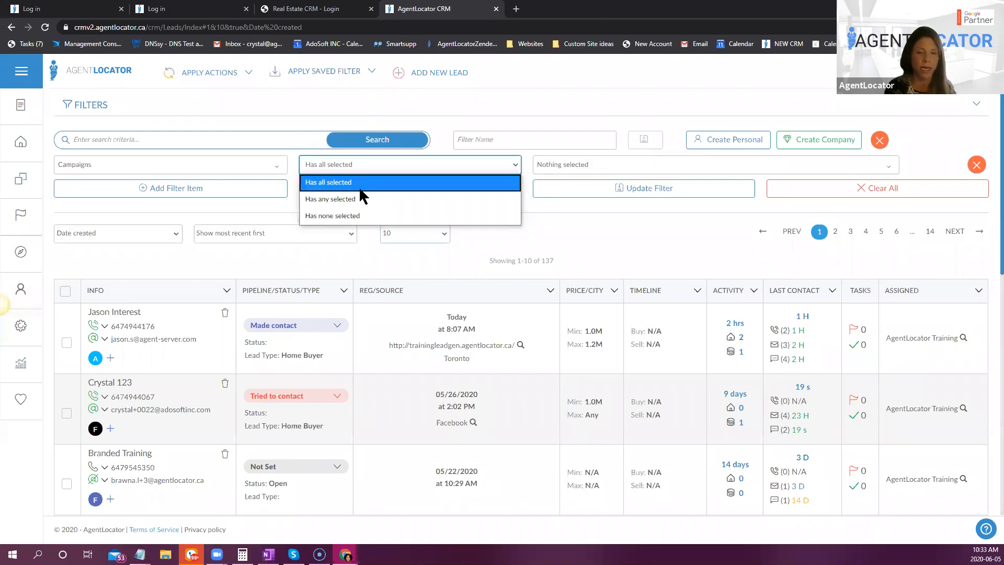
left_click(598, 167)
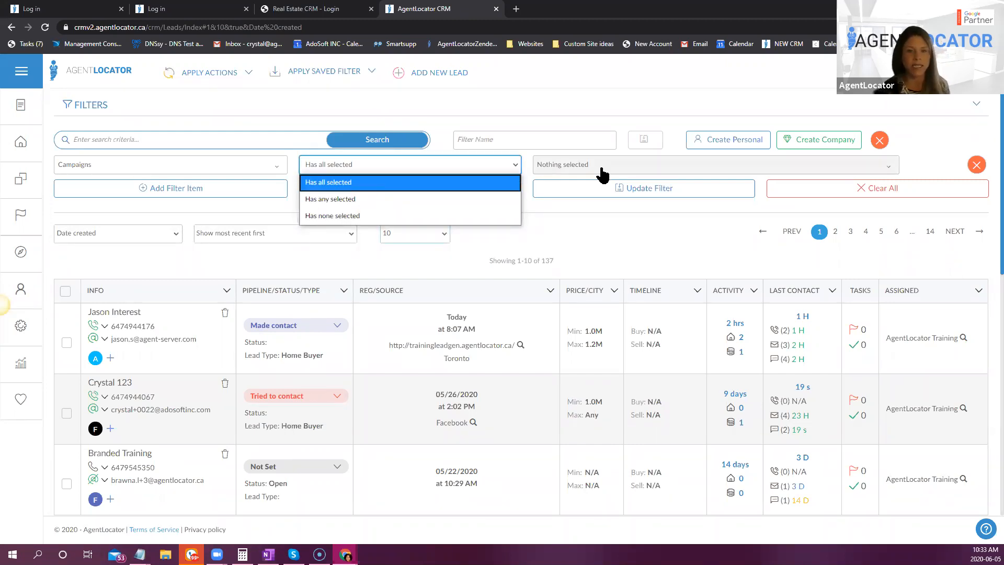
left_click(575, 264)
left_click(575, 279)
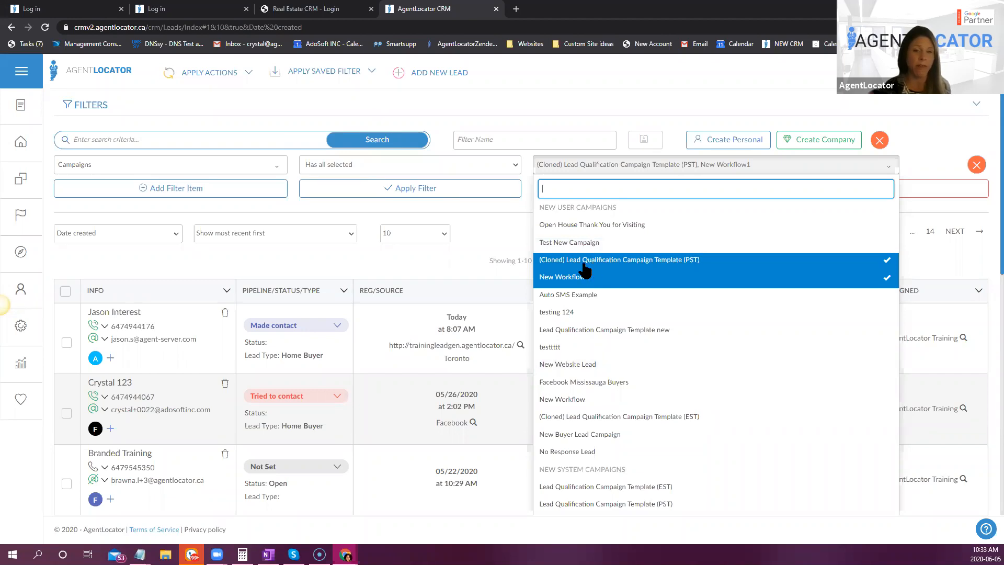
- Try the Has any selected condition for the Campaigns filter, finishing with Has none selected
left_click(345, 165)
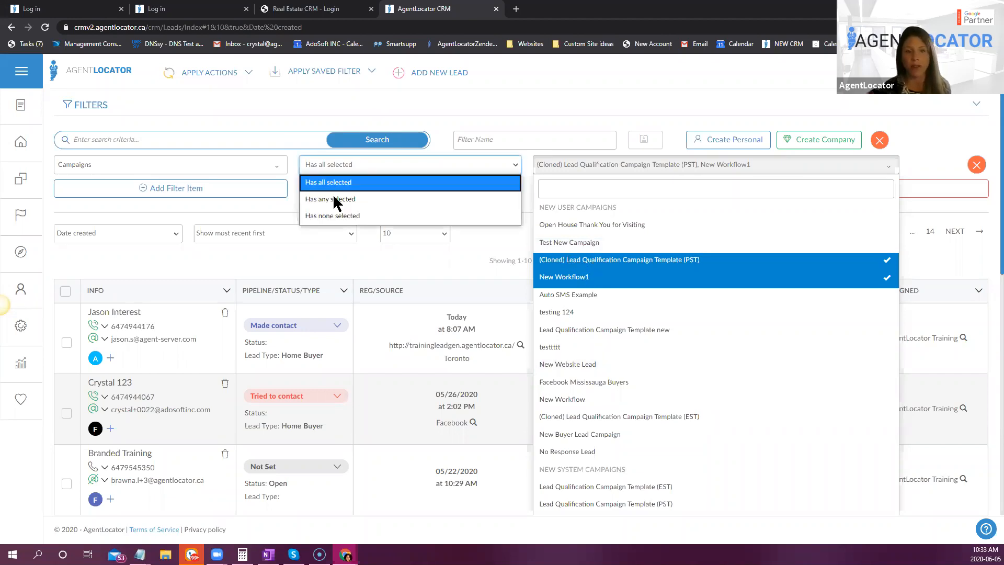
left_click(394, 209)
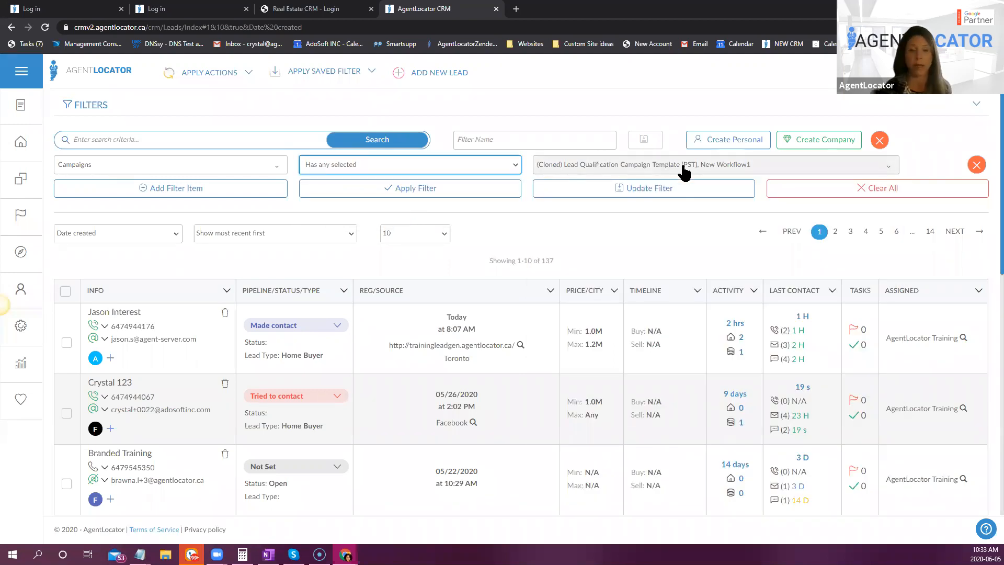
left_click(475, 167)
left_click(331, 216)
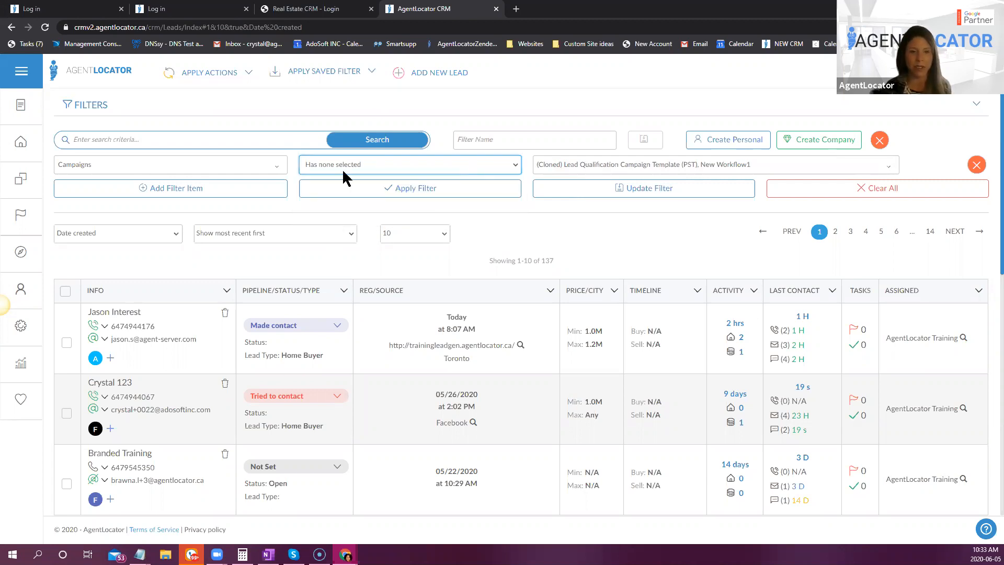
- Replace the two campaigns chosen in the filter with No Response Lead and apply the filter to the leads list
left_click(641, 166)
left_click(612, 274)
left_click(607, 262)
scroll(607, 265, "down", 3)
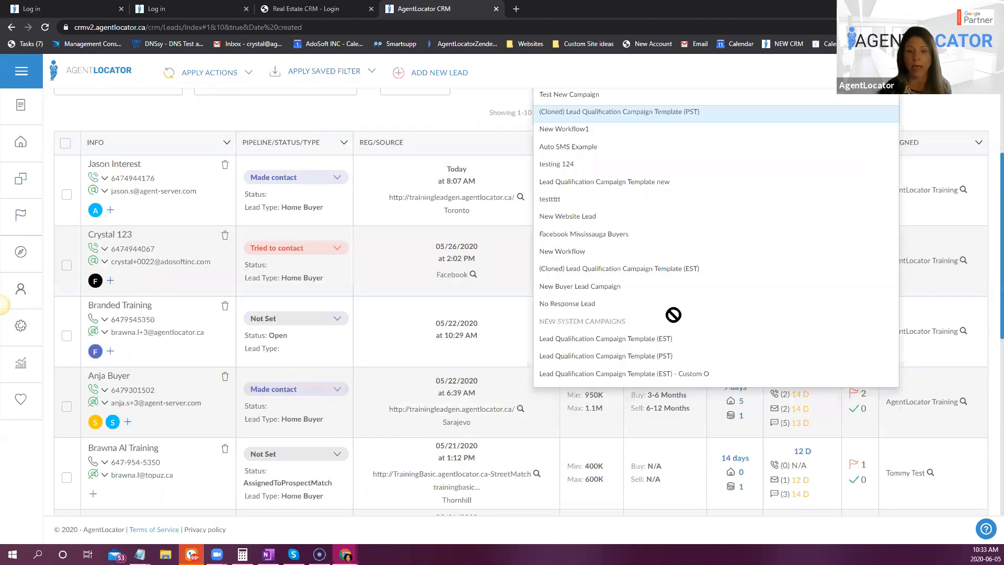
left_click(601, 296)
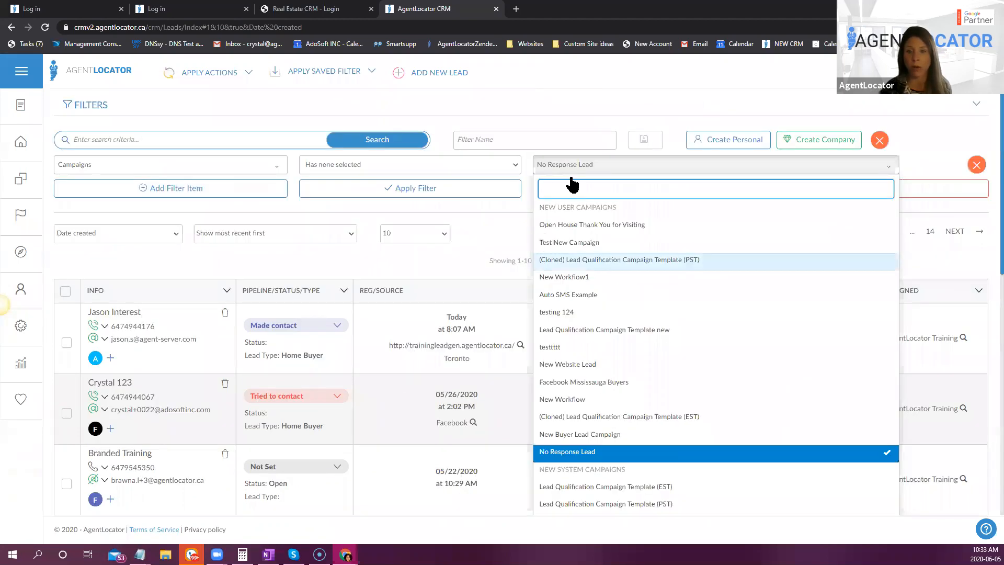
left_click(531, 202)
left_click(485, 184)
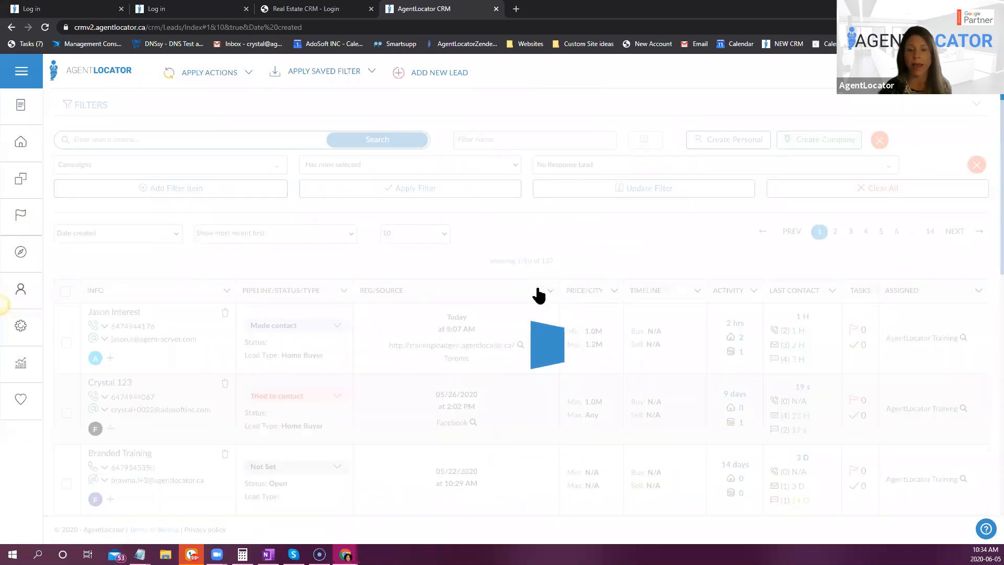
double_click(547, 260)
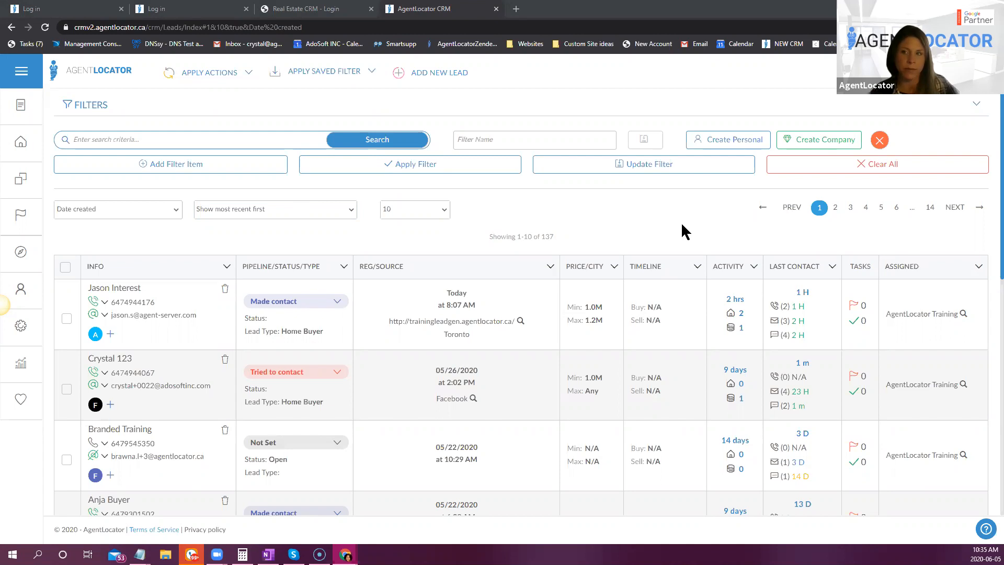
- Open the list of saved lead filters and examine the global, company and personal filters it offers
left_click(324, 72)
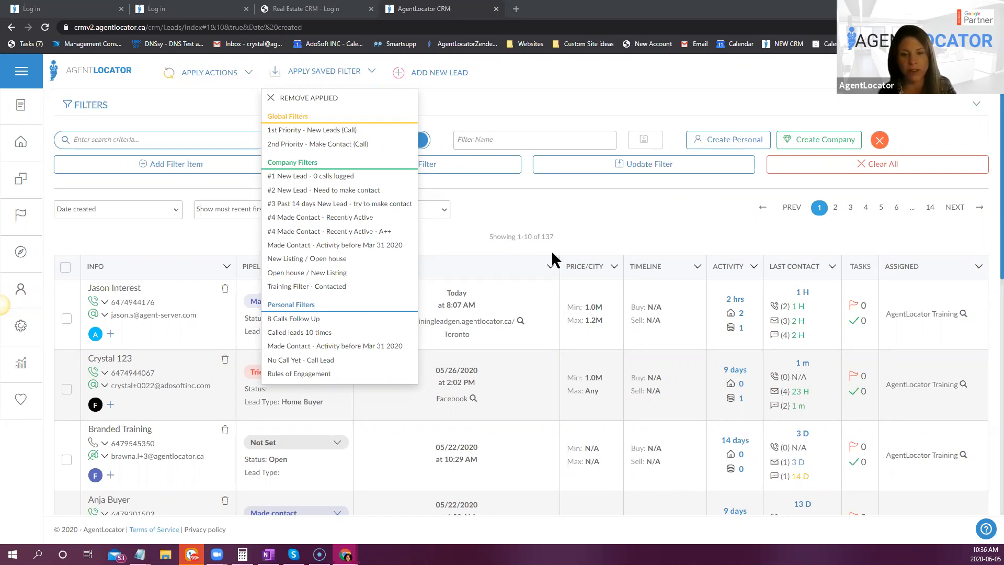
left_click(502, 198)
left_click(327, 73)
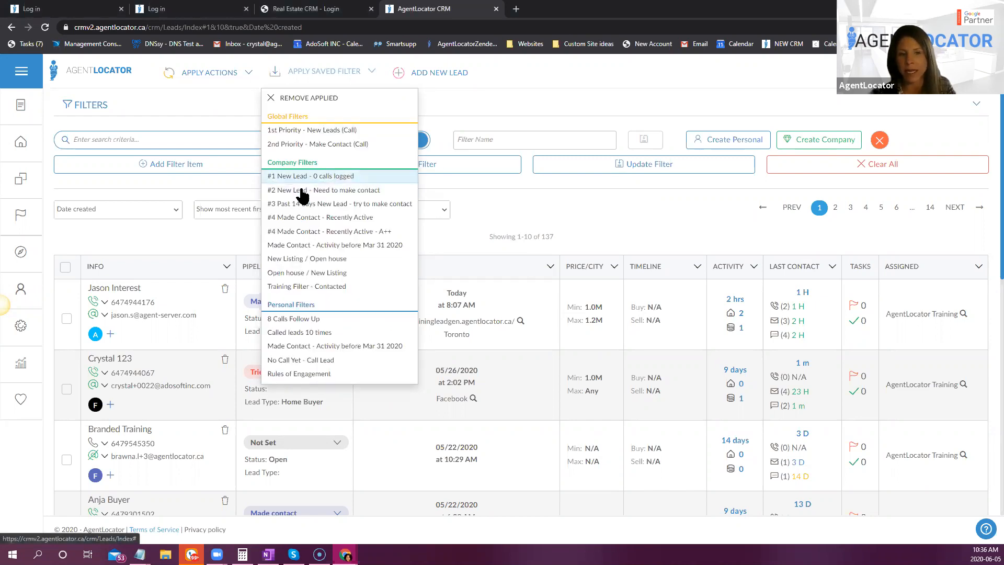
- Apply the company filter #1 New Lead - 0 calls logged and examine its selected pipeline stages and the matching leads
left_click(298, 181)
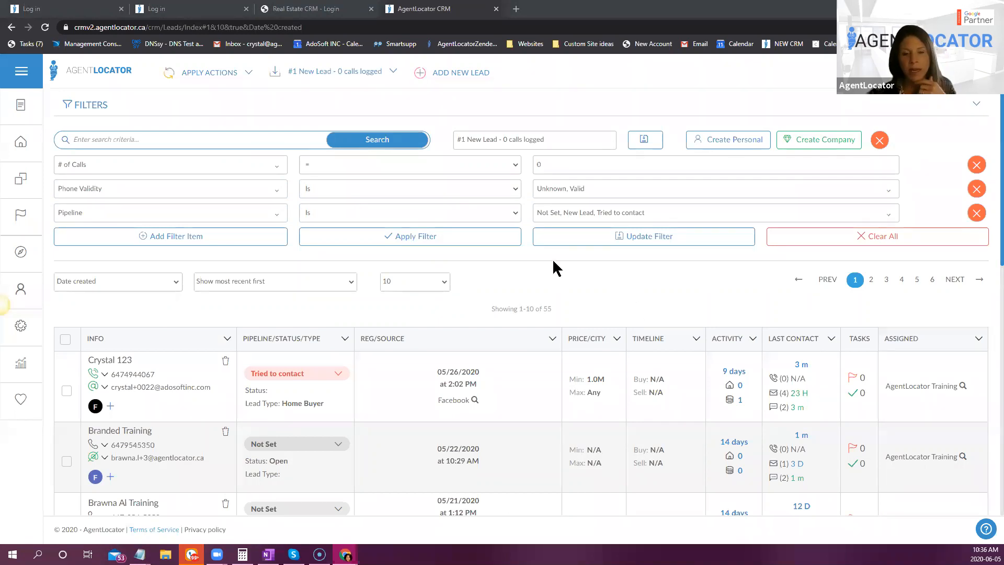
left_click(586, 215)
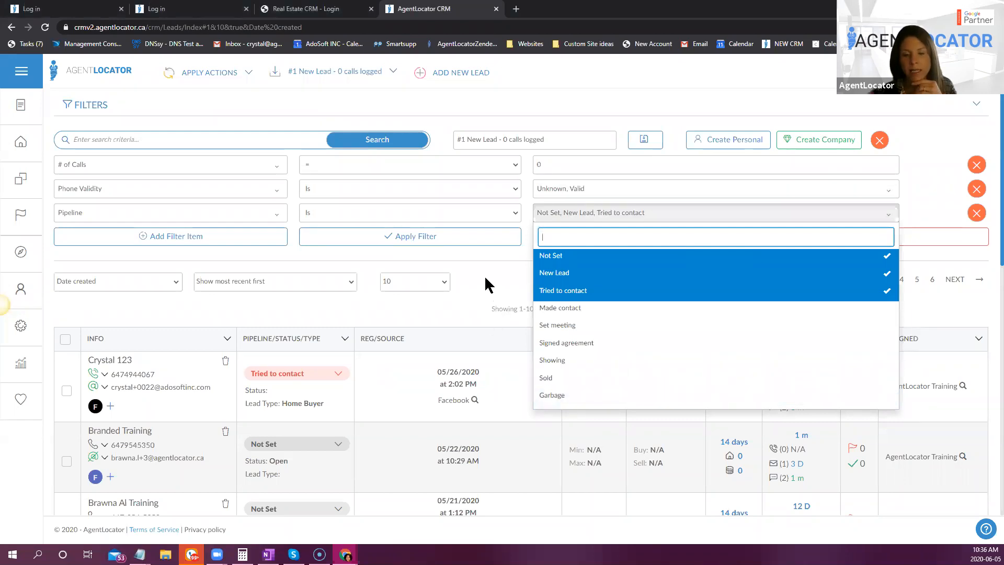
left_click(478, 293)
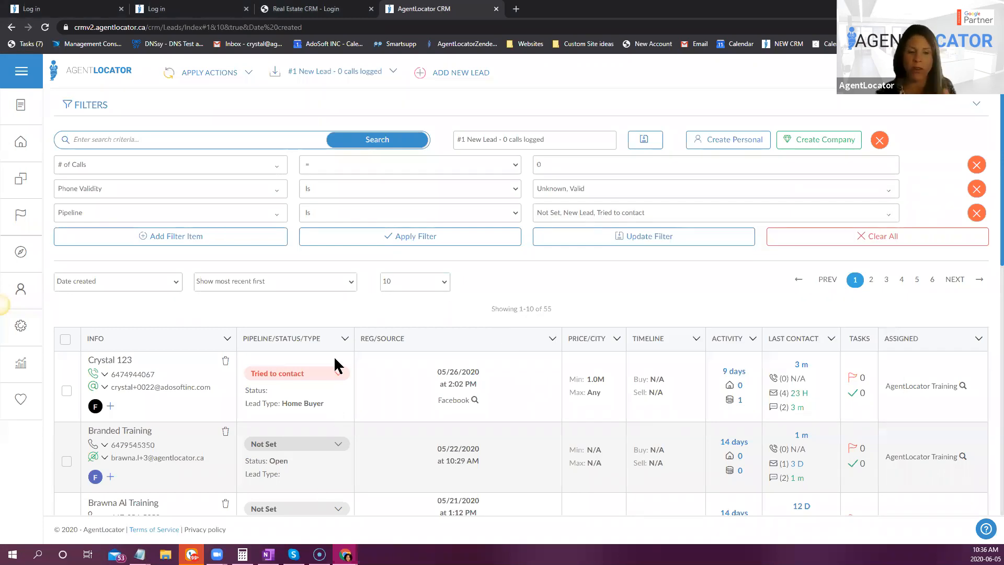
scroll(312, 496, "down", 3)
scroll(325, 478, "up", 3)
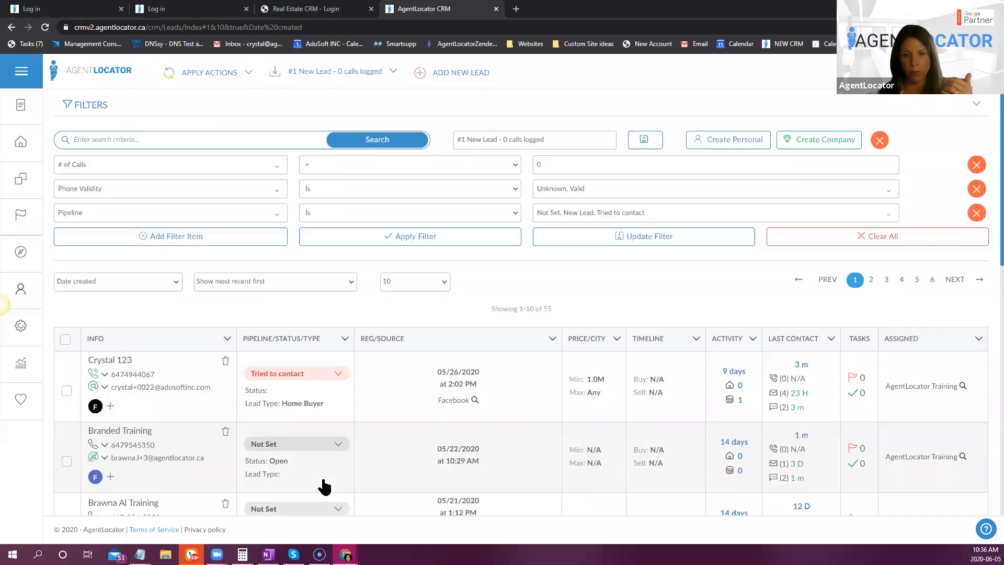
- Switch to the saved company filter #4 Made Contact - Recently Active and look through the matching leads
left_click(386, 73)
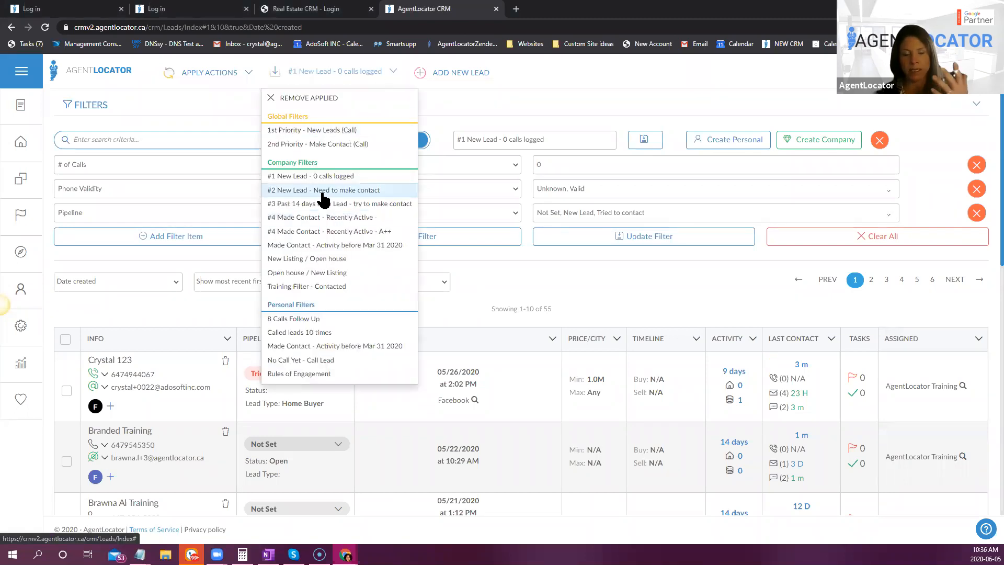
left_click(321, 218)
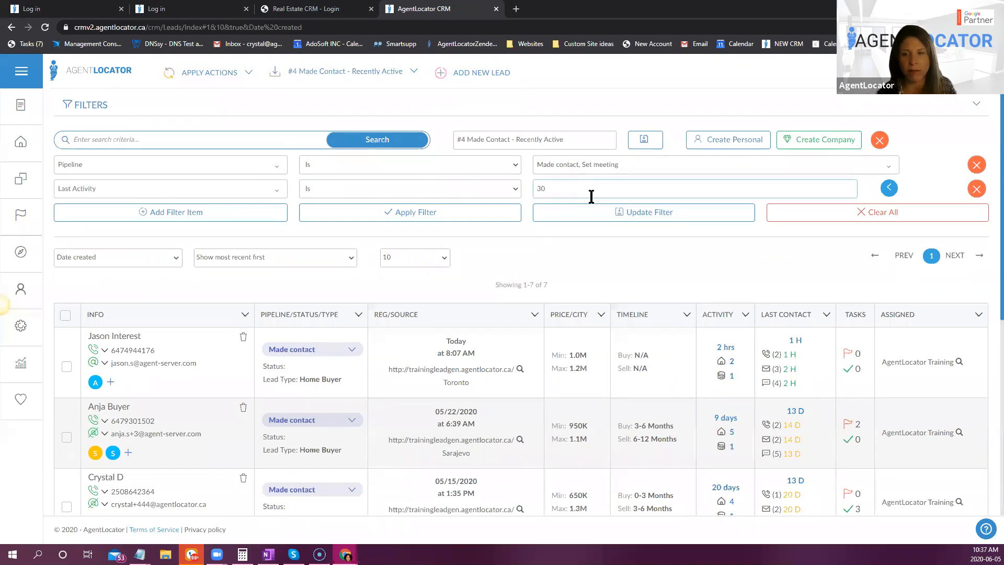
scroll(564, 296, "down", 4)
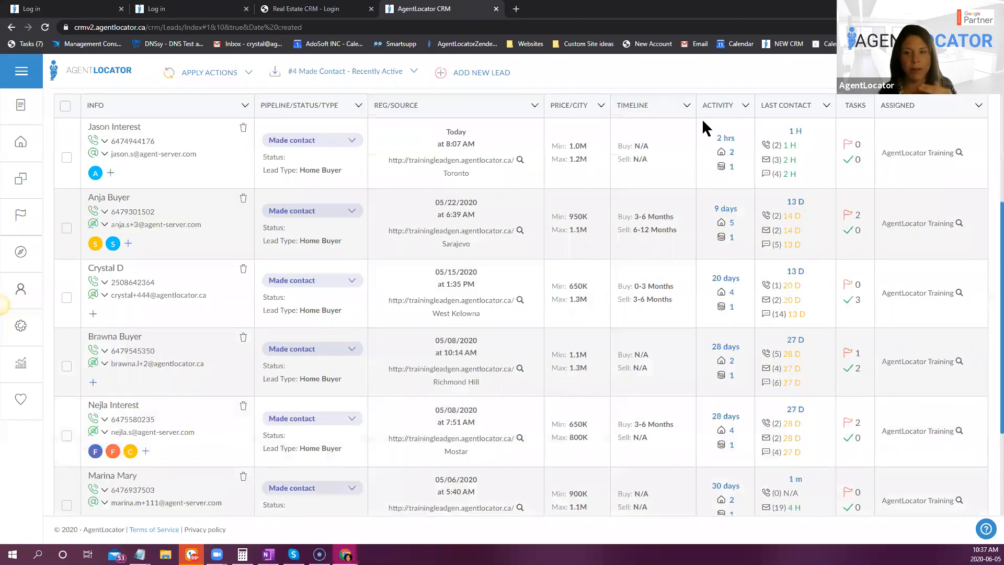
scroll(422, 372, "up", 4)
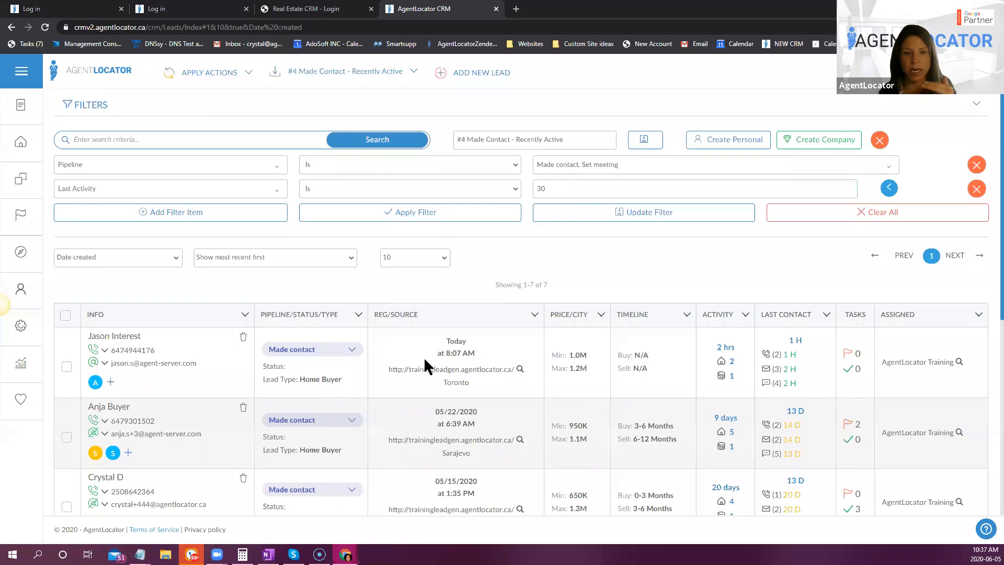
- Change the Last Activity condition to Is Not, apply the filter, and check how many leads match
left_click(384, 190)
left_click(377, 224)
left_click(457, 166)
left_click(529, 252)
left_click(474, 219)
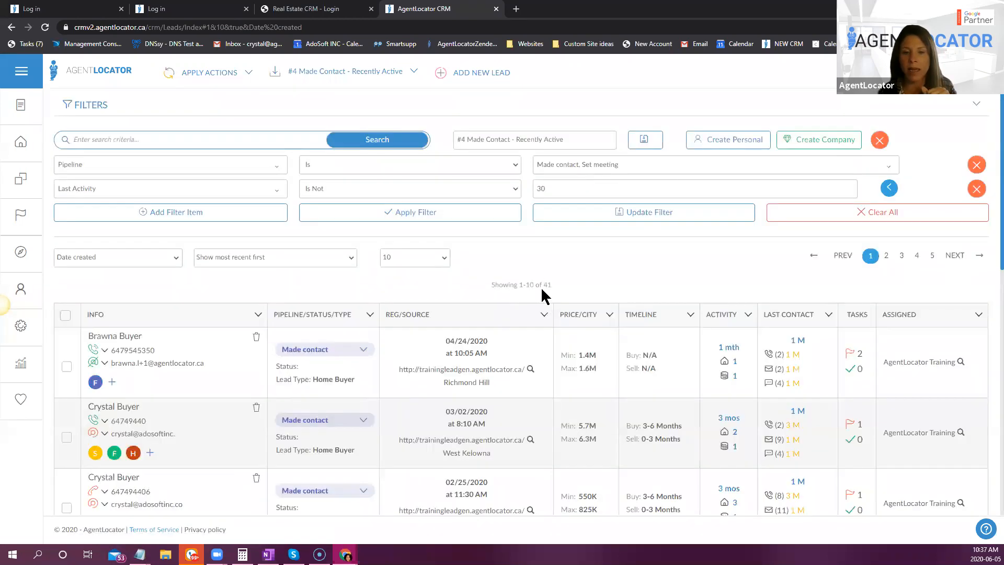
left_click_drag(538, 286, 552, 286)
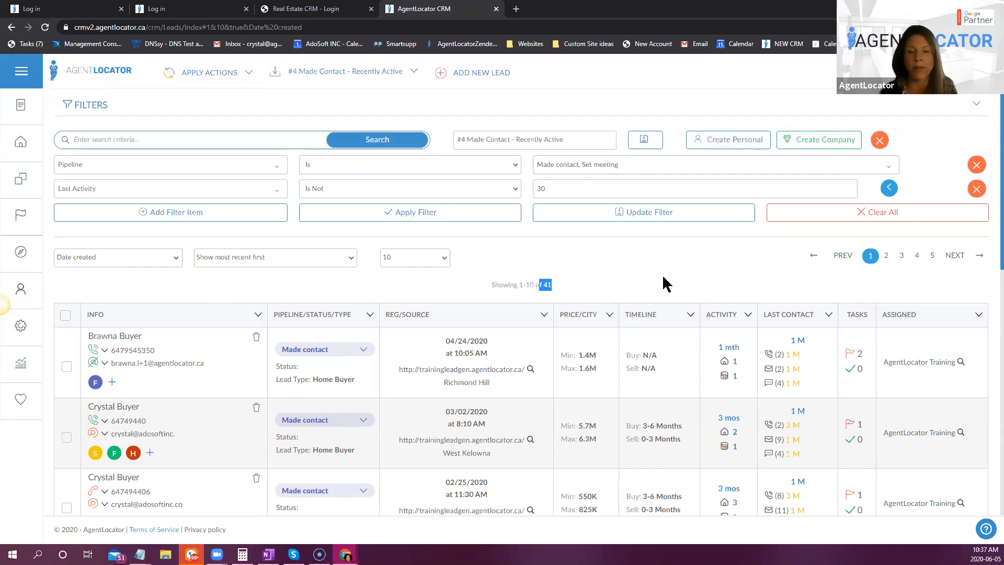
- Clear all filter items and filter the leads list to those whose Pipeline is Garbage
left_click(836, 215)
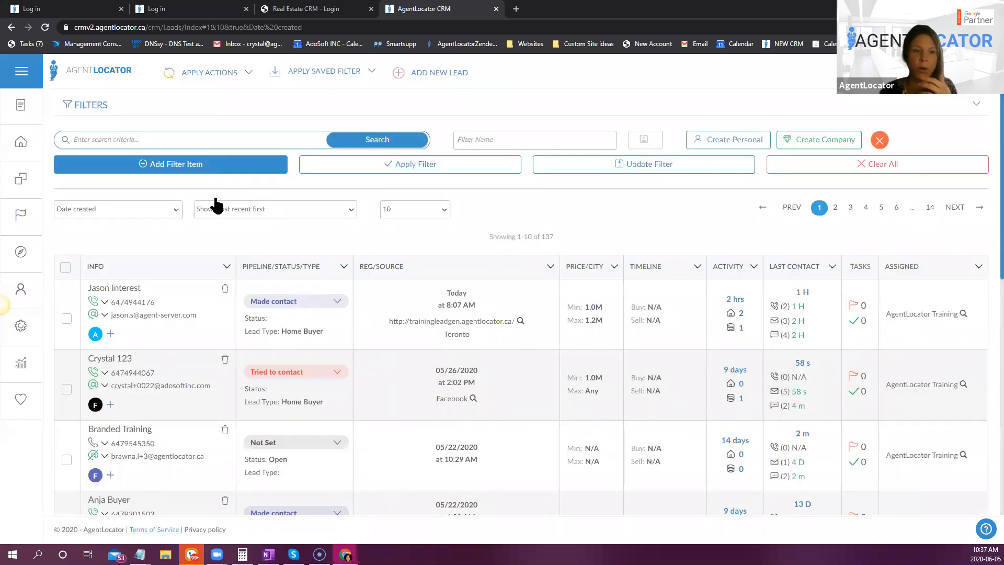
left_click(197, 166)
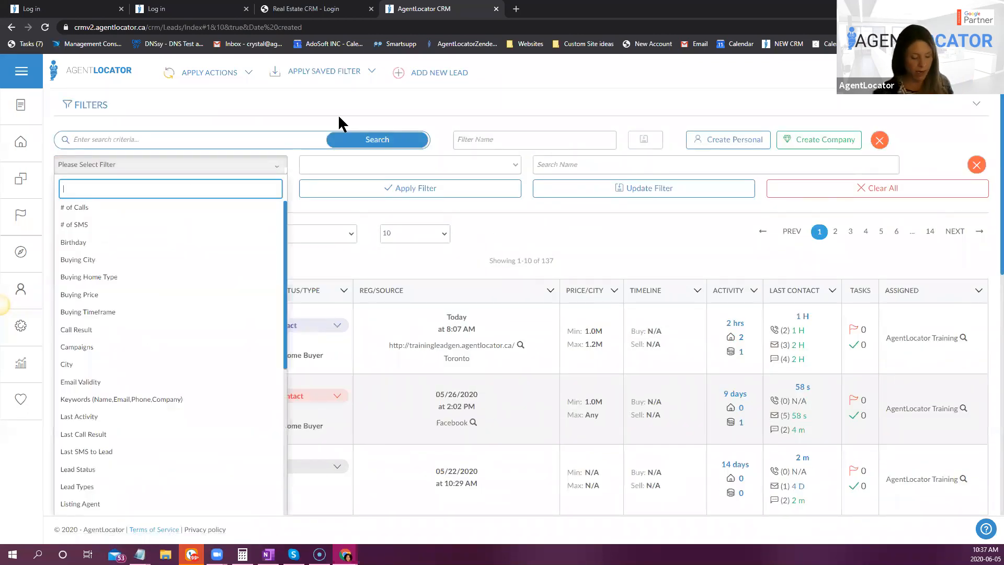
type("pip")
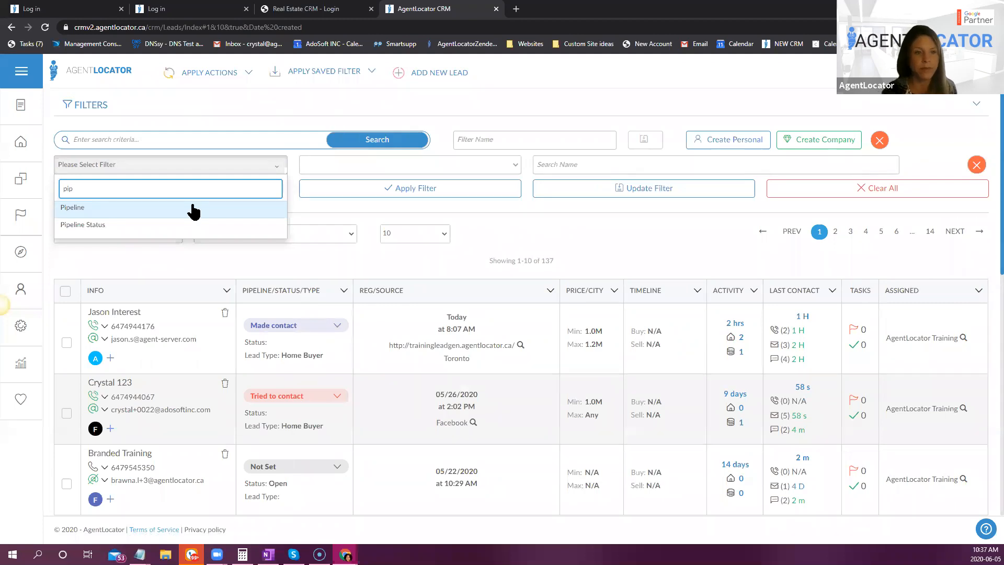
left_click(267, 207)
left_click(570, 165)
left_click(563, 347)
left_click(450, 188)
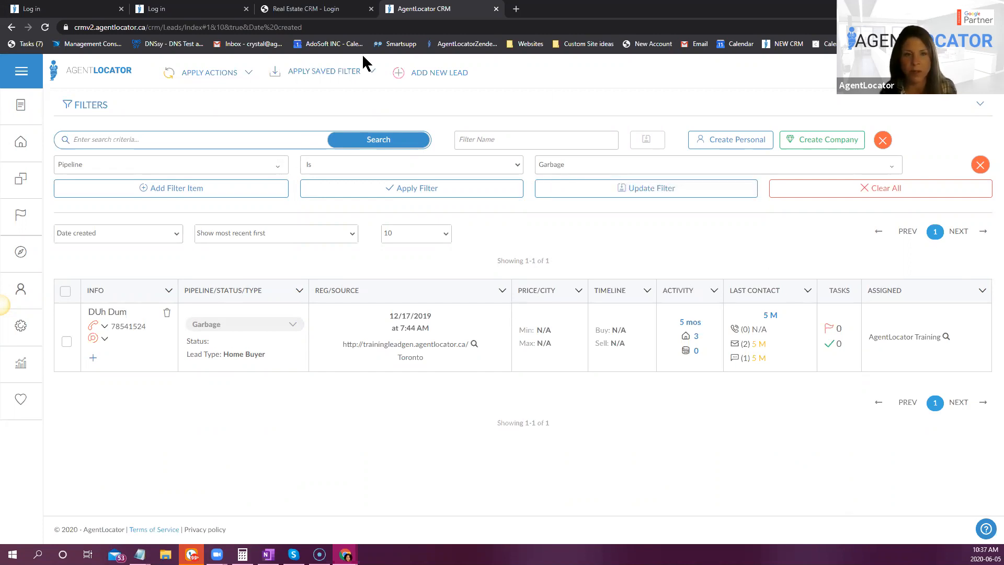
- Look over the saved filters without choosing one, and remove the Pipeline filter item
left_click(333, 57)
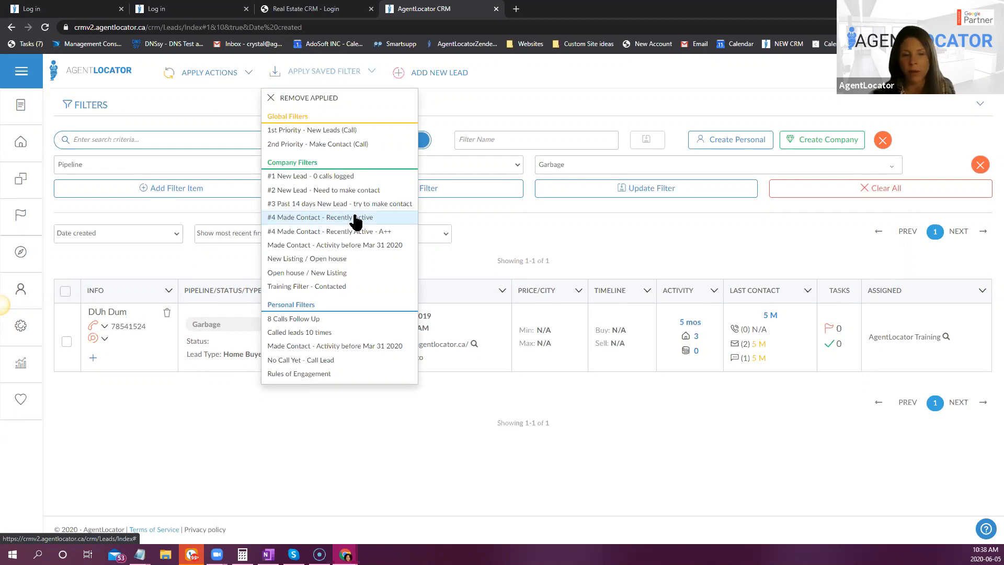
left_click(551, 210)
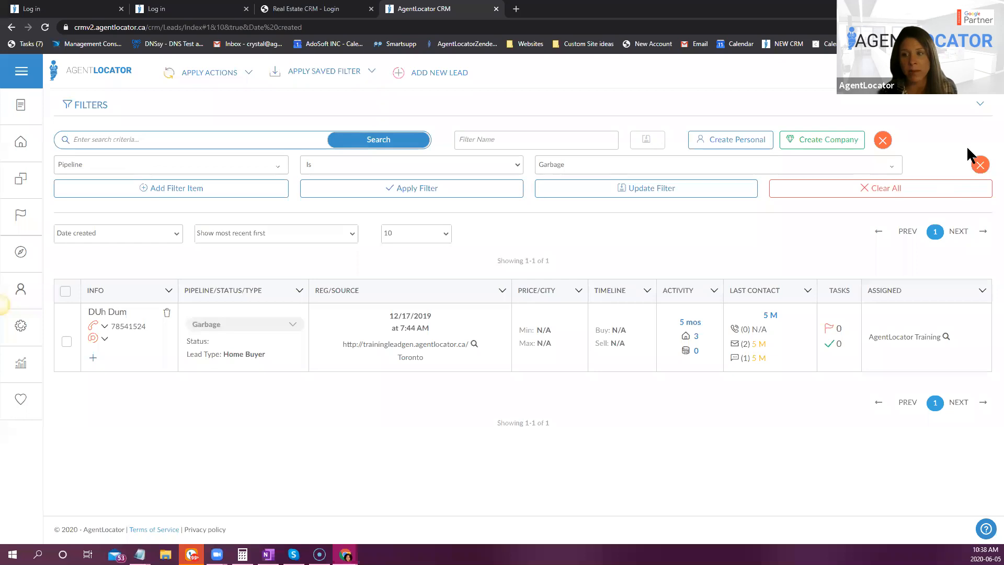
left_click(980, 165)
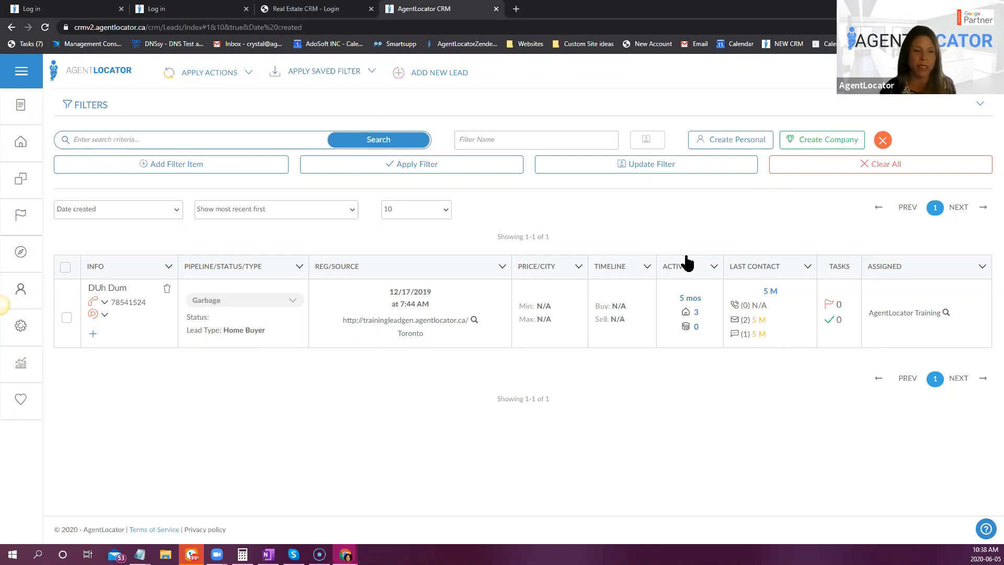
- Add a Phone Validity filter item with the condition Is and the values Invalid and Do Not Call
left_click(214, 173)
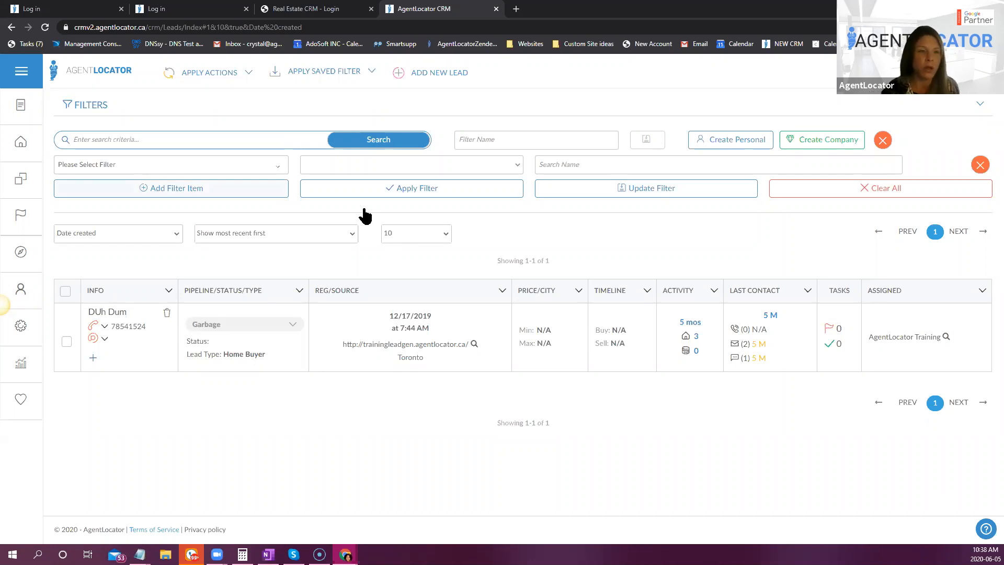
left_click(188, 166)
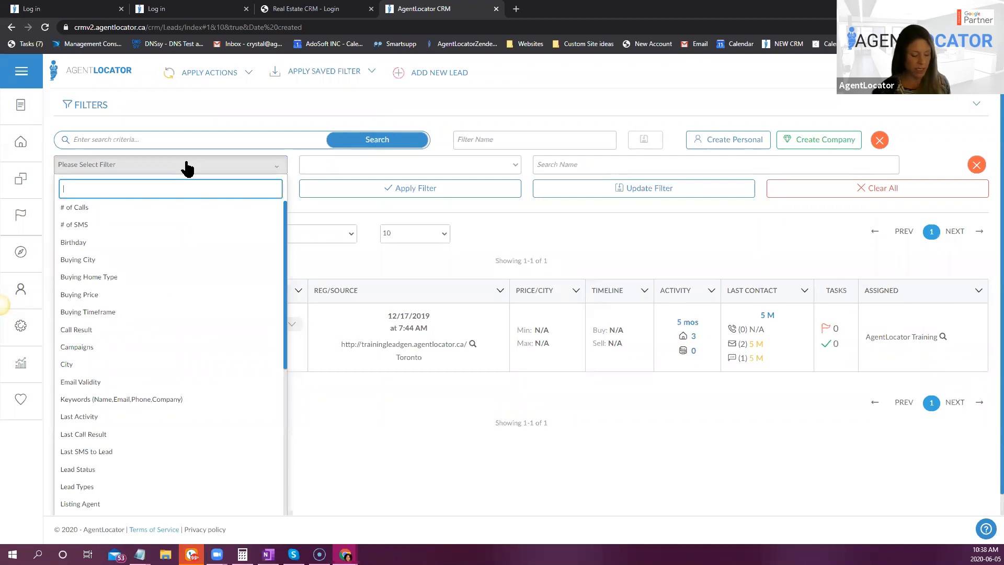
type("ph")
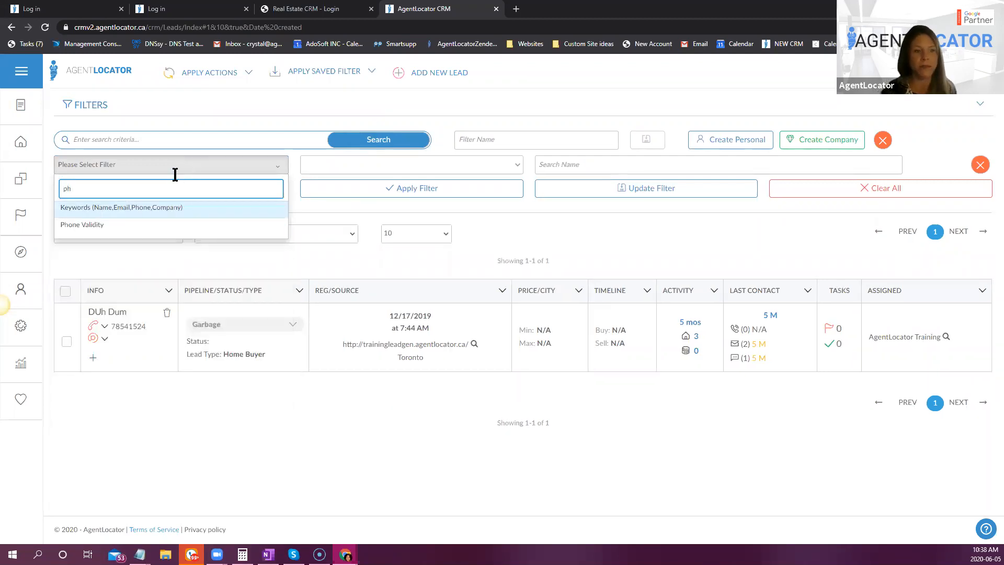
left_click(152, 226)
left_click(544, 163)
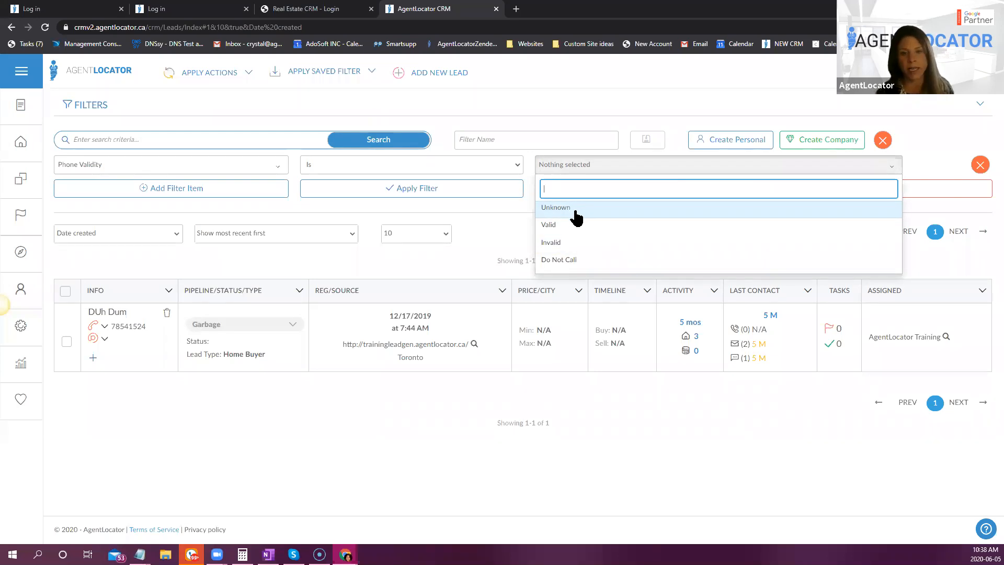
left_click(561, 243)
left_click(562, 260)
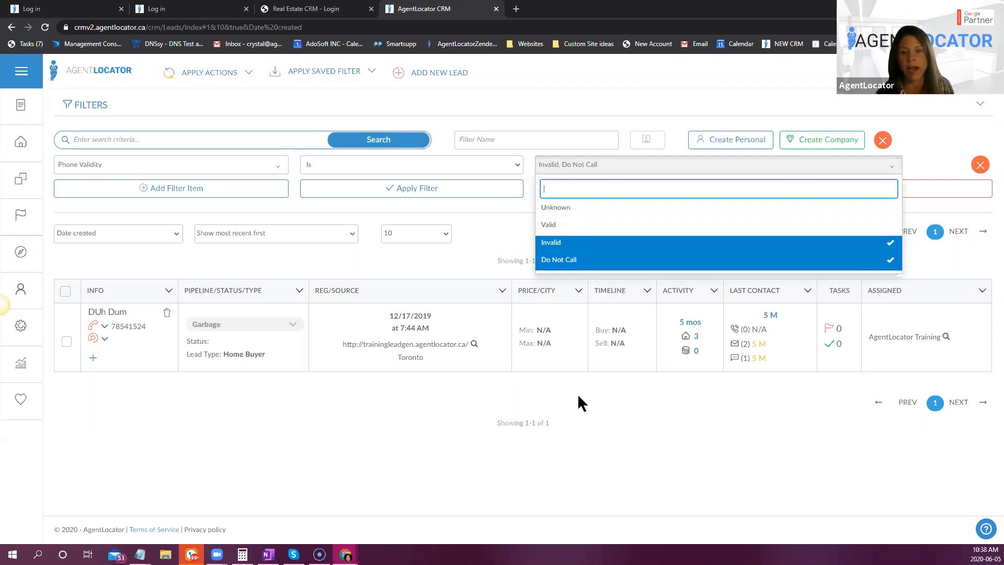
left_click(500, 199)
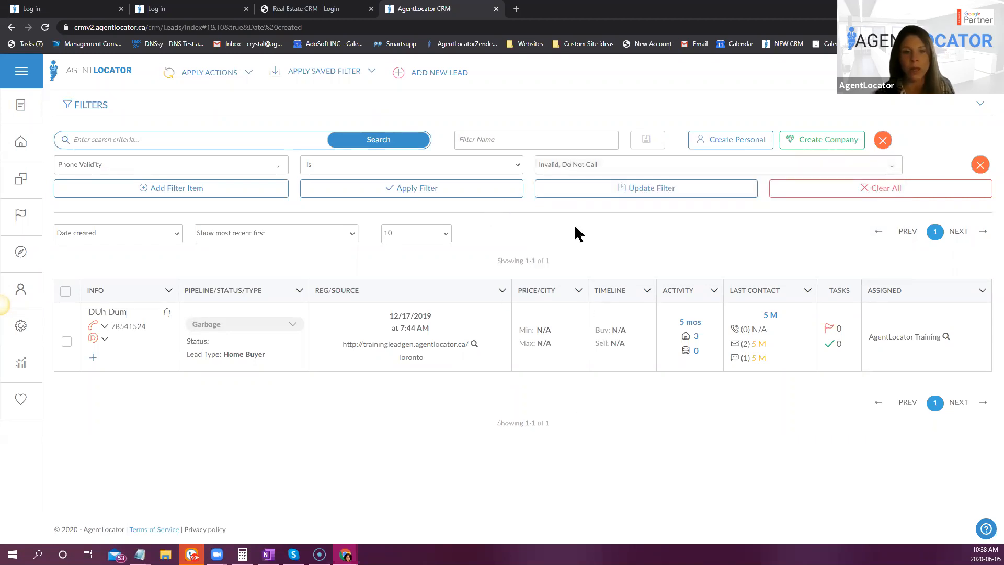
- Add an Email Validity filter item set to Is with Unknown and Valid selected, and apply both filter items to the leads
left_click(211, 195)
left_click(152, 191)
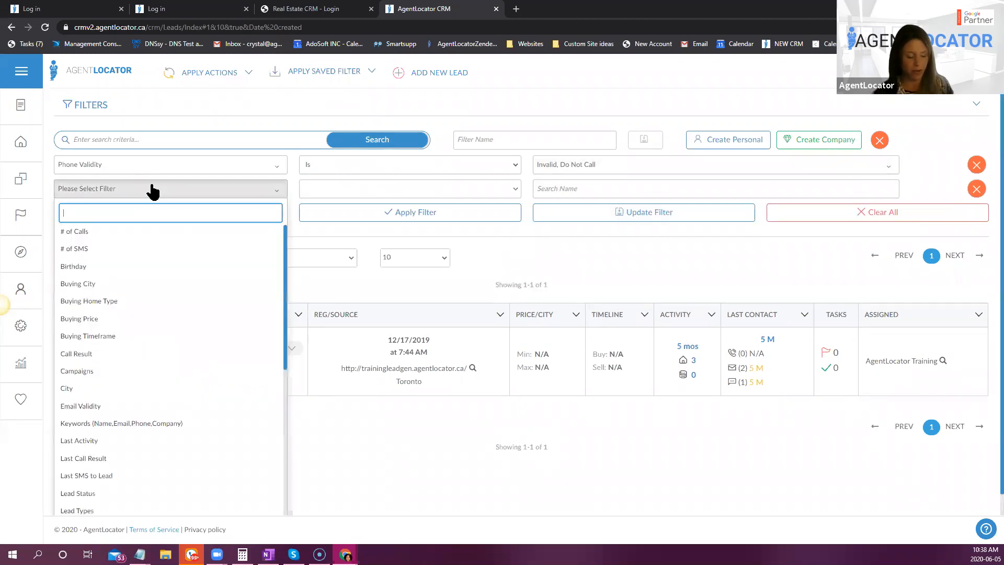
type("email")
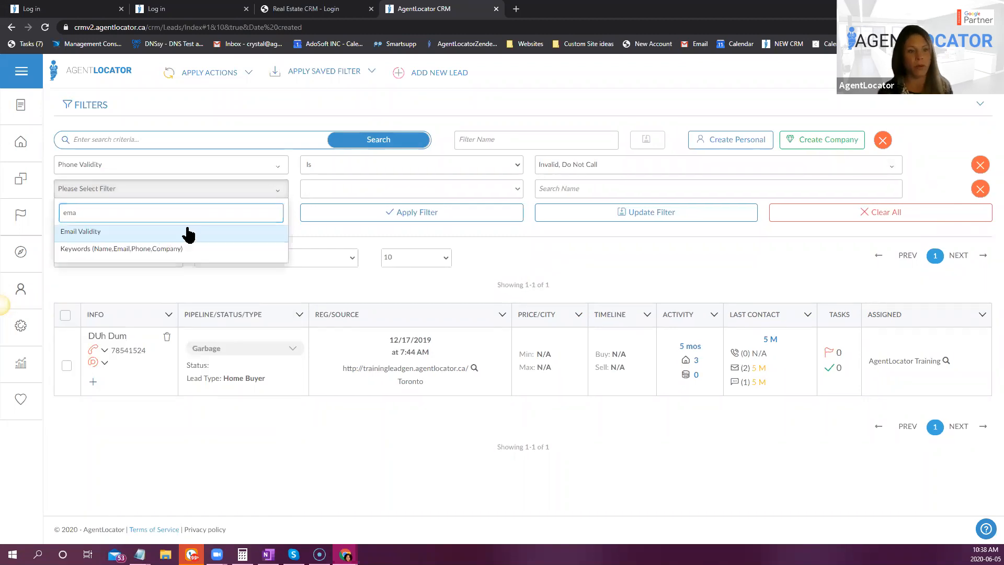
left_click(189, 230)
left_click(556, 192)
left_click(555, 249)
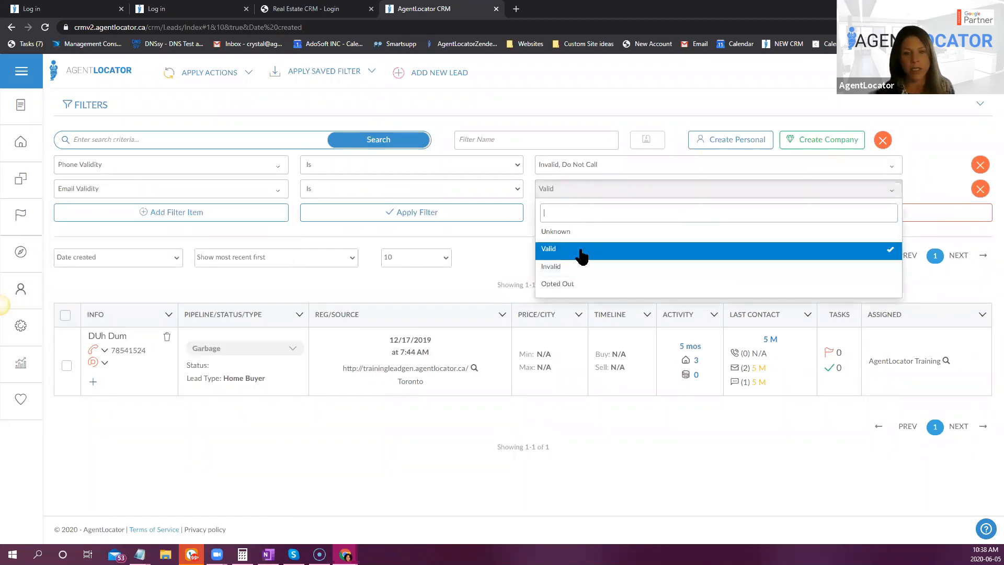
left_click(557, 232)
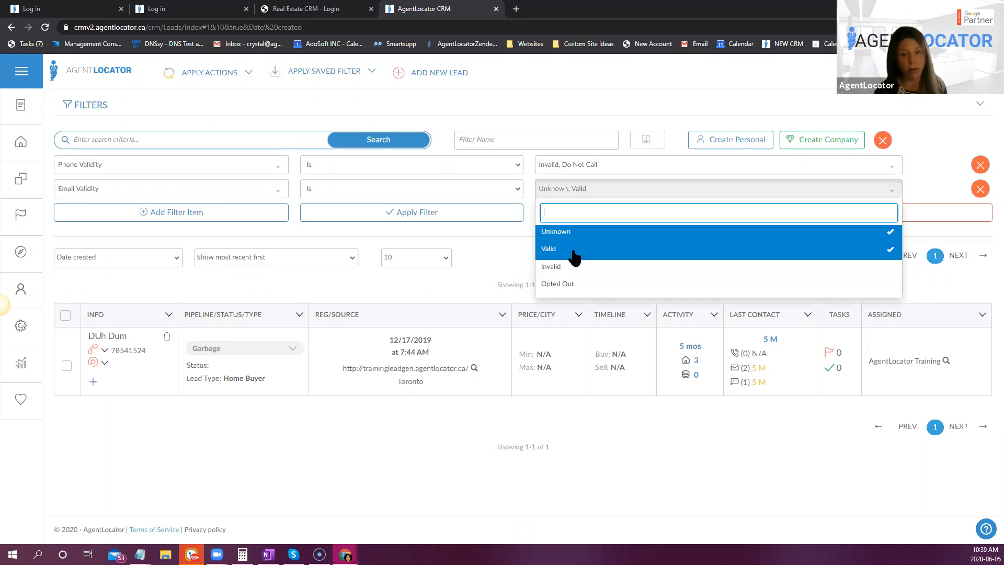
left_click(482, 233)
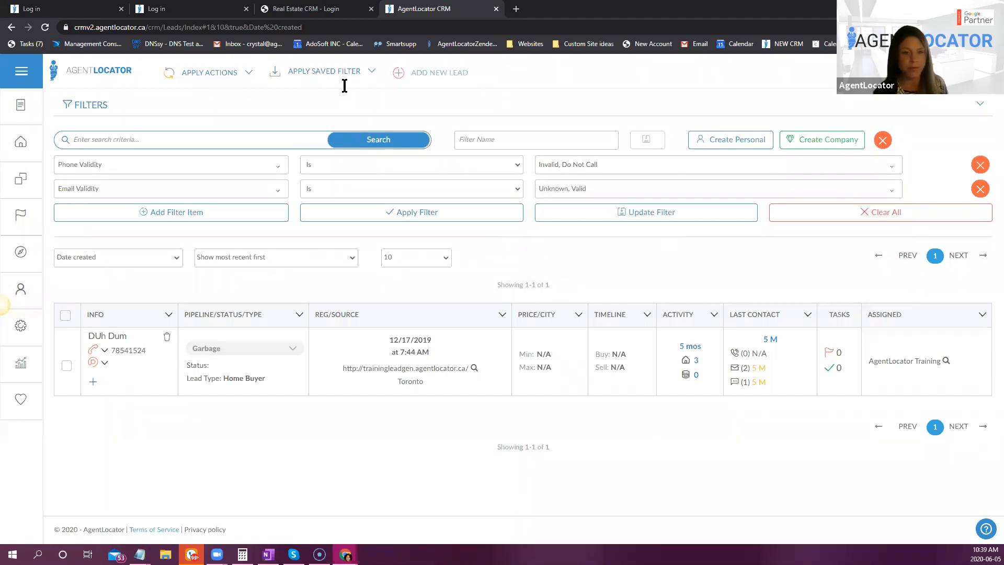
left_click(404, 213)
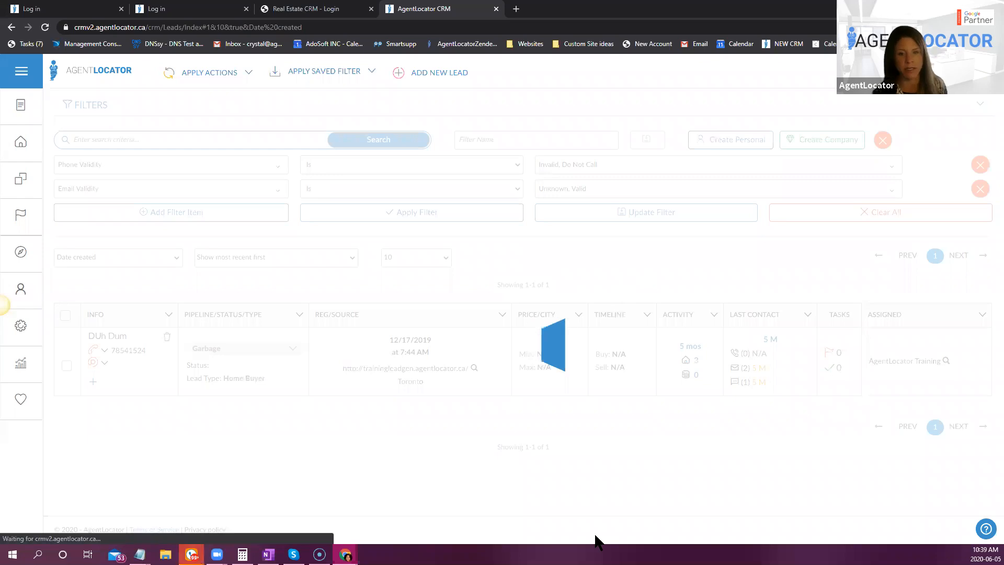
- Examine the filtered leads and the phone validity indicators in their contact information
scroll(482, 265, "down", 2)
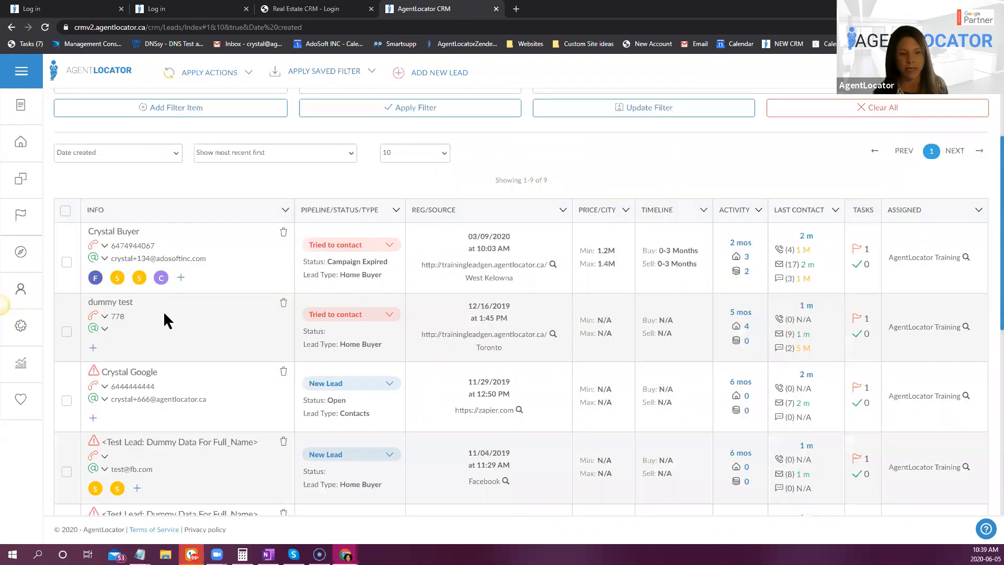
scroll(479, 346, "up", 2)
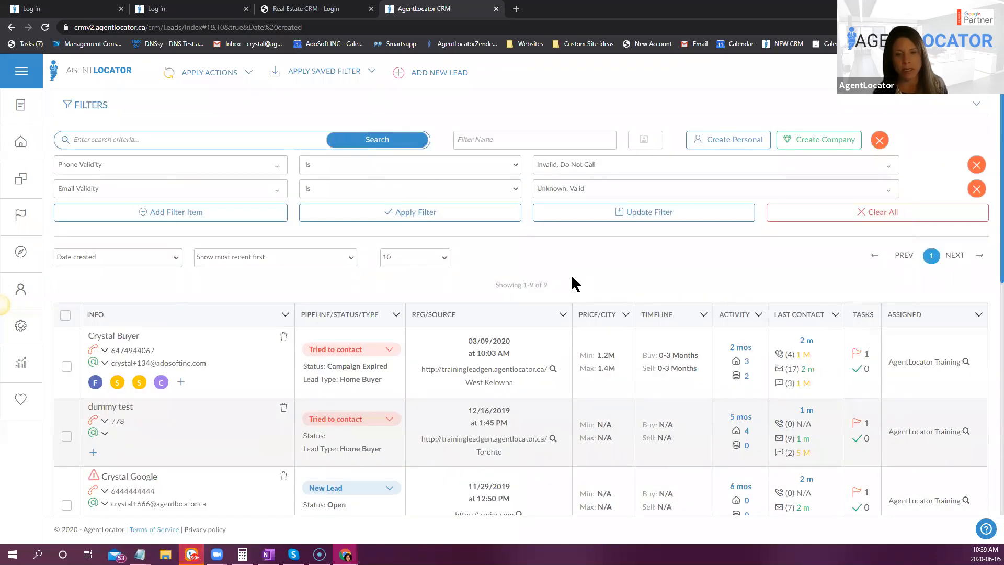
scroll(247, 291, "down", 1)
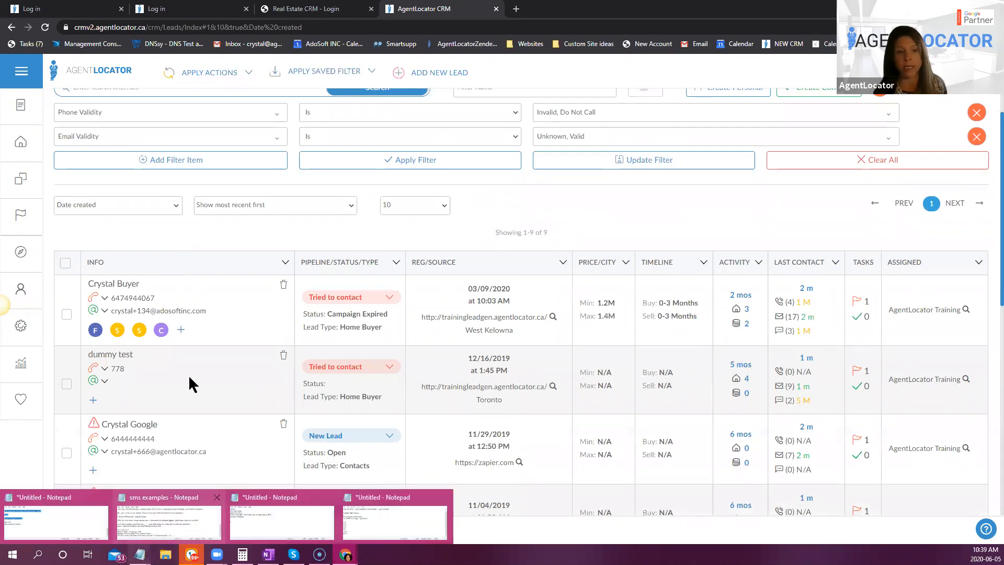
mouse_move(94, 302)
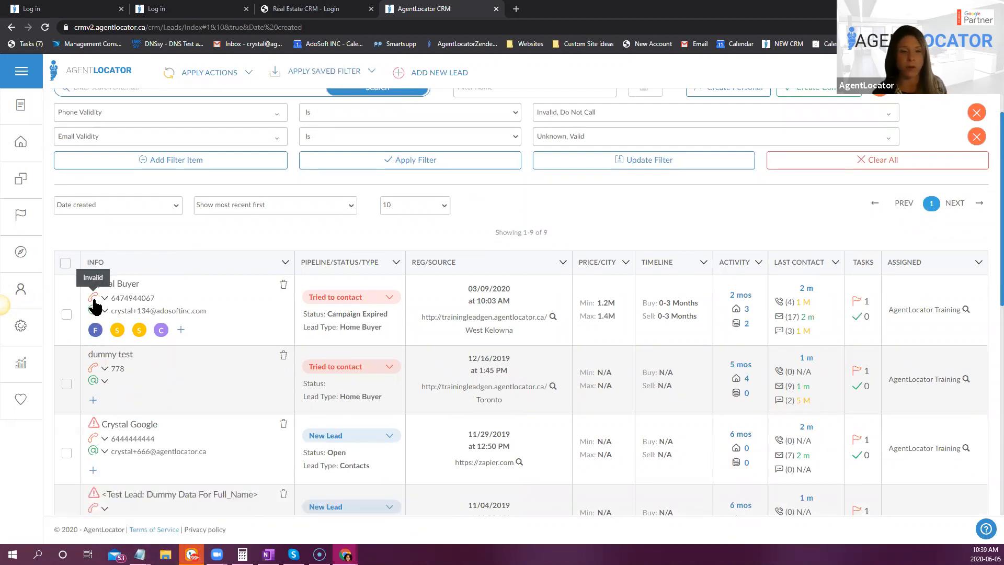
scroll(518, 265, "up", 1)
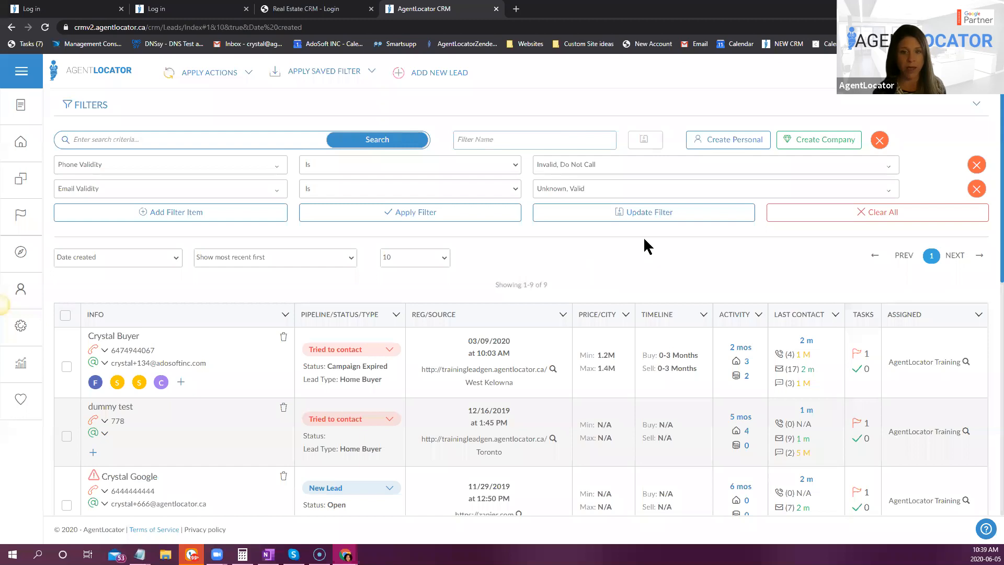
mouse_move(94, 359)
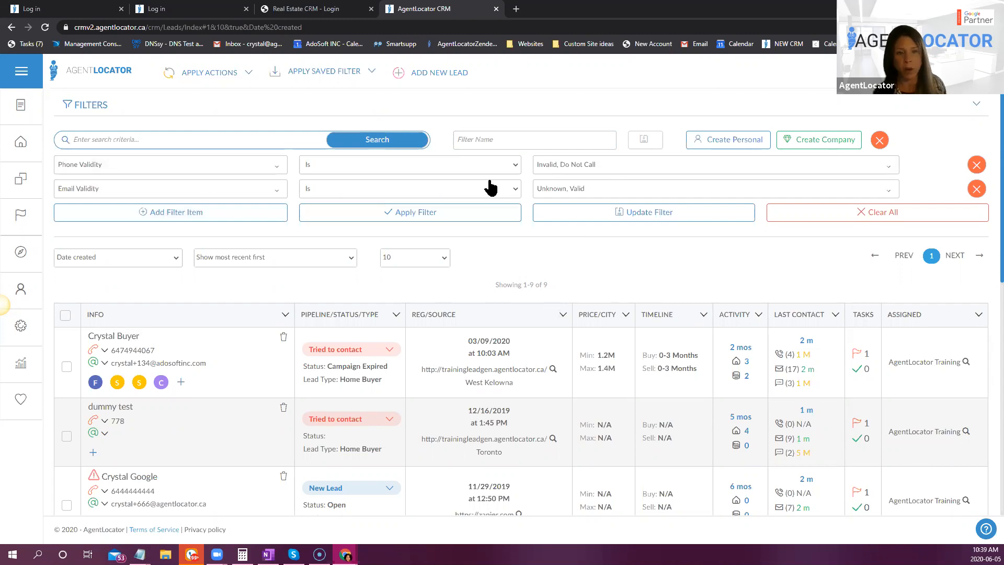
- Change the Phone Validity filter item's values to Unknown and Valid, clearing Invalid and Do Not Call
left_click(574, 167)
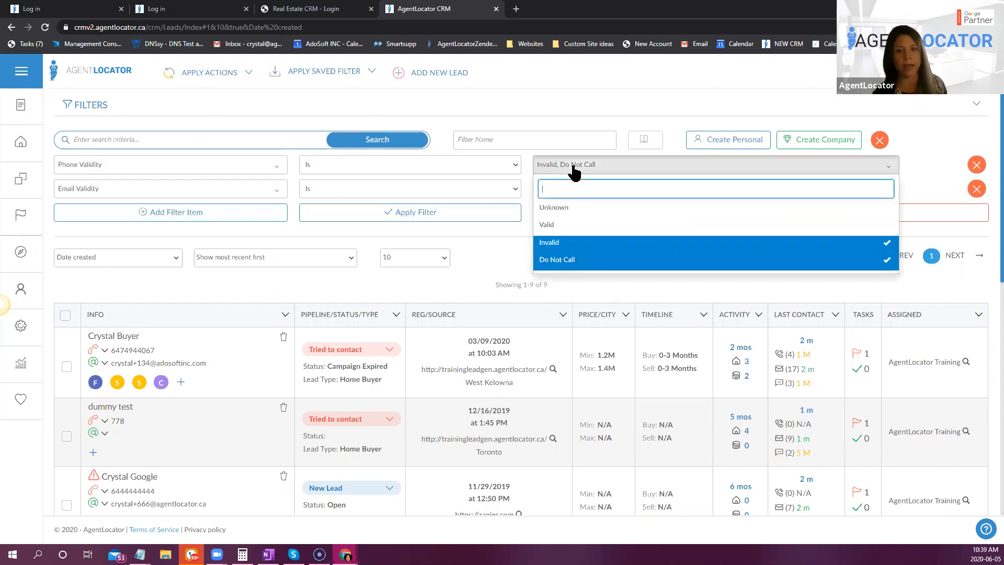
left_click(565, 244)
left_click(565, 258)
left_click(555, 208)
left_click(552, 225)
left_click(451, 239)
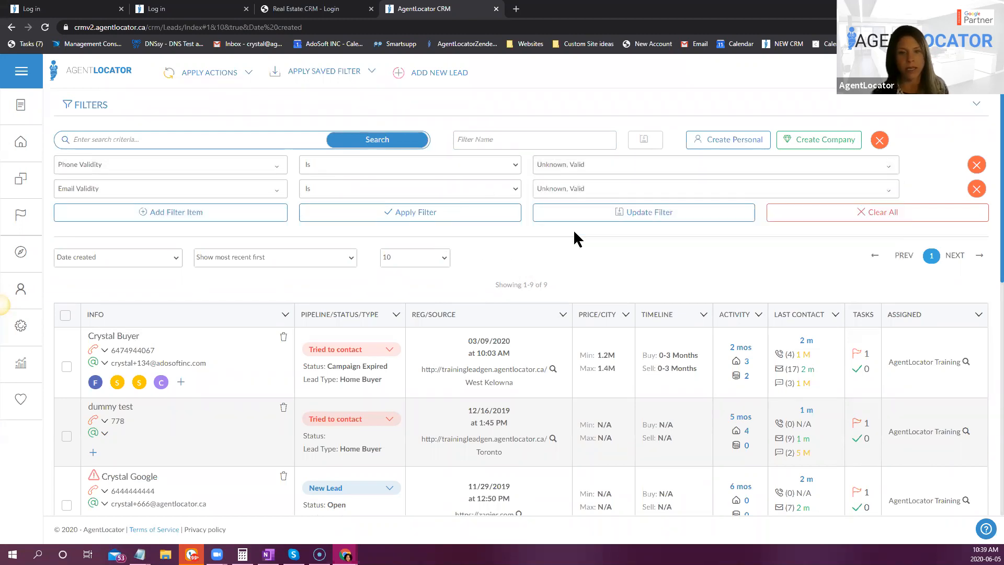
- Change the Email Validity filter item's values to Invalid and Opted Out, and apply the filter to the leads
left_click(577, 189)
left_click(561, 250)
left_click(561, 268)
left_click(561, 284)
left_click(475, 241)
left_click(515, 212)
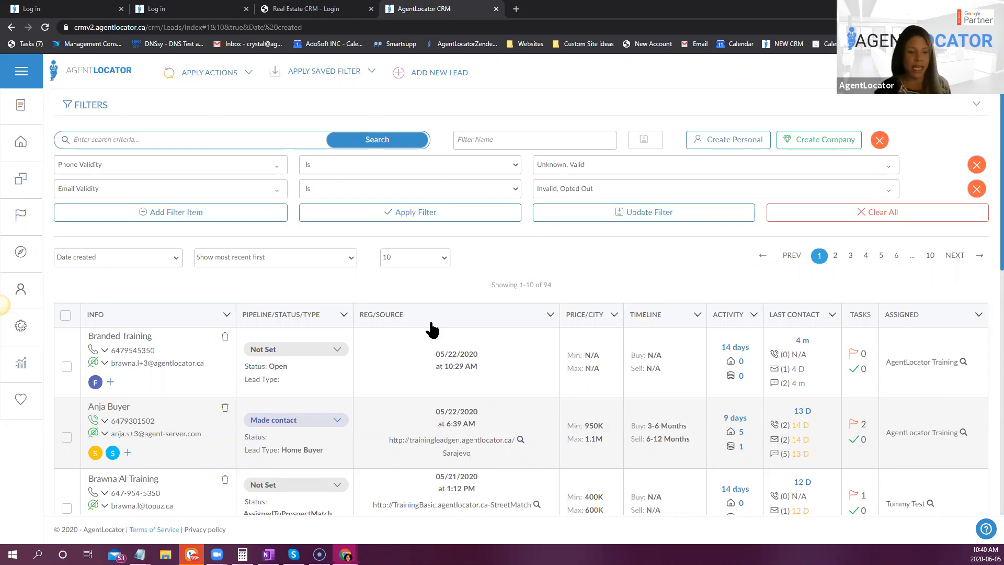
- Review the email validity indicators of the filtered leads and open the last lead on the first page
scroll(268, 379, "down", 8)
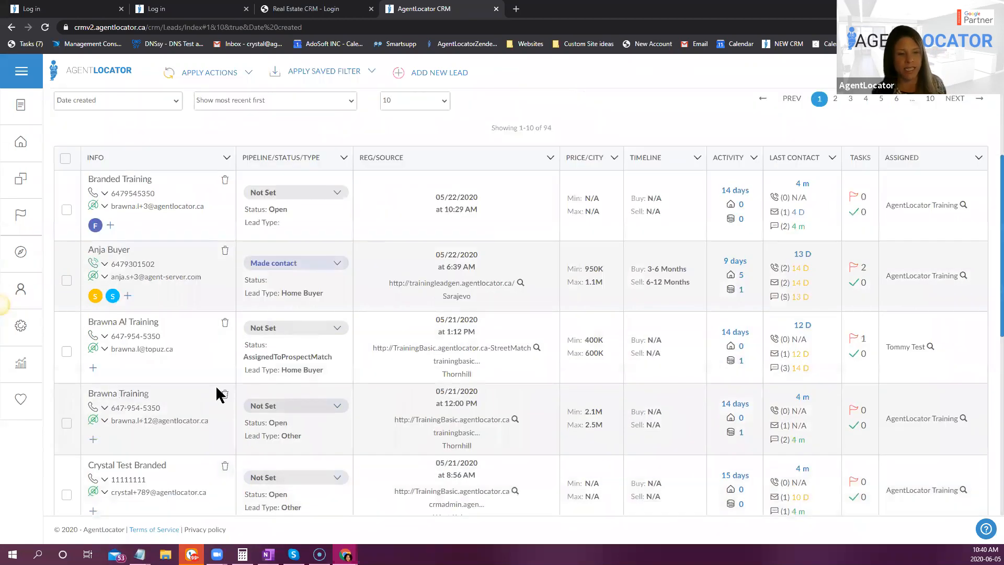
scroll(280, 432, "up", 5)
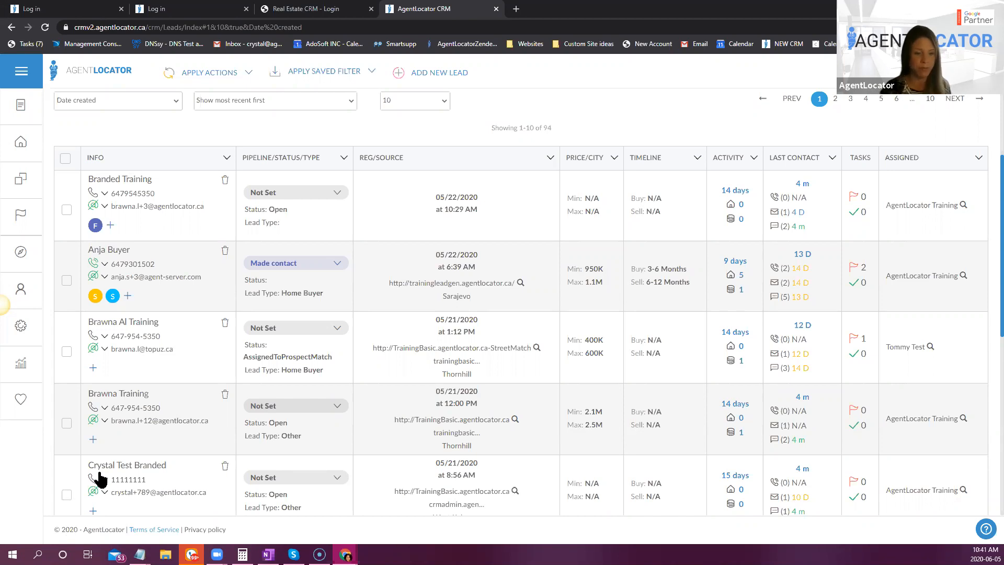
scroll(151, 460, "down", 8)
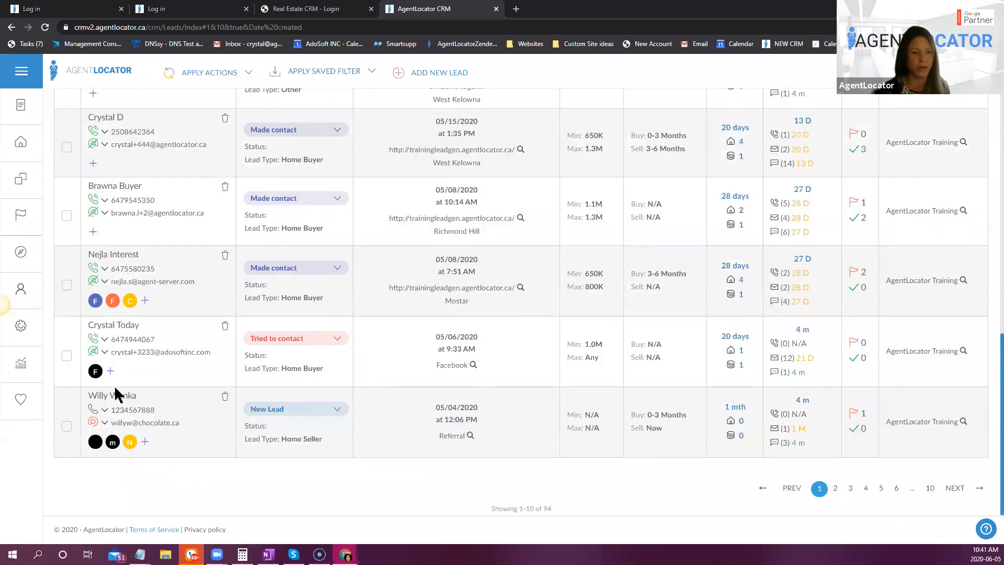
left_click(115, 397)
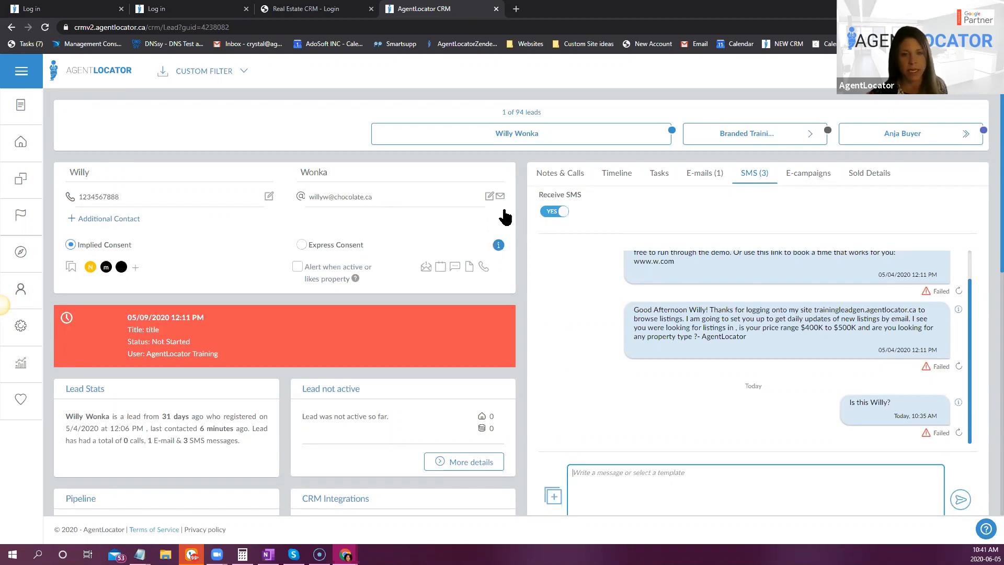
- Resend the activation email to the lead and display the lead's updated email history
left_click(489, 197)
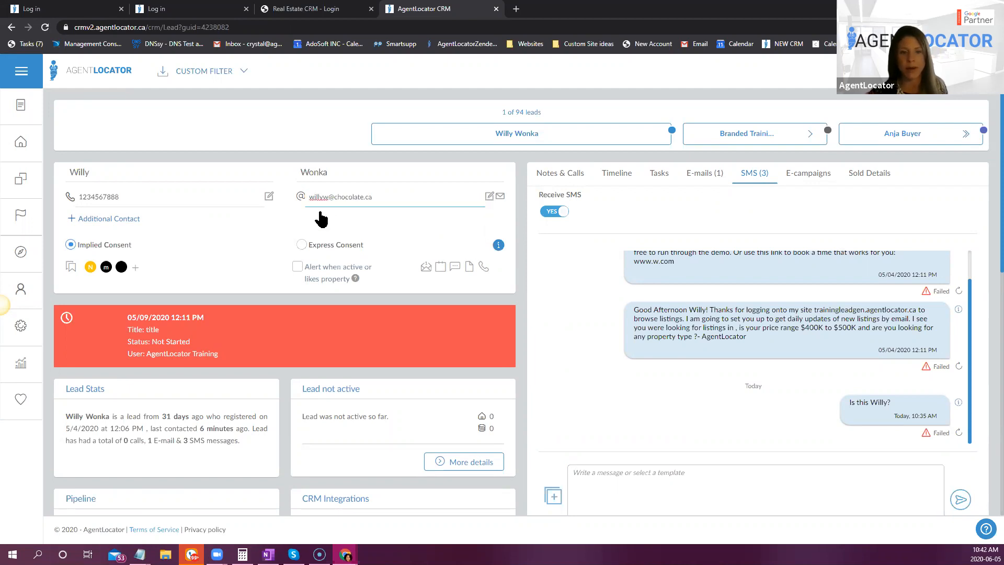
left_click(368, 220)
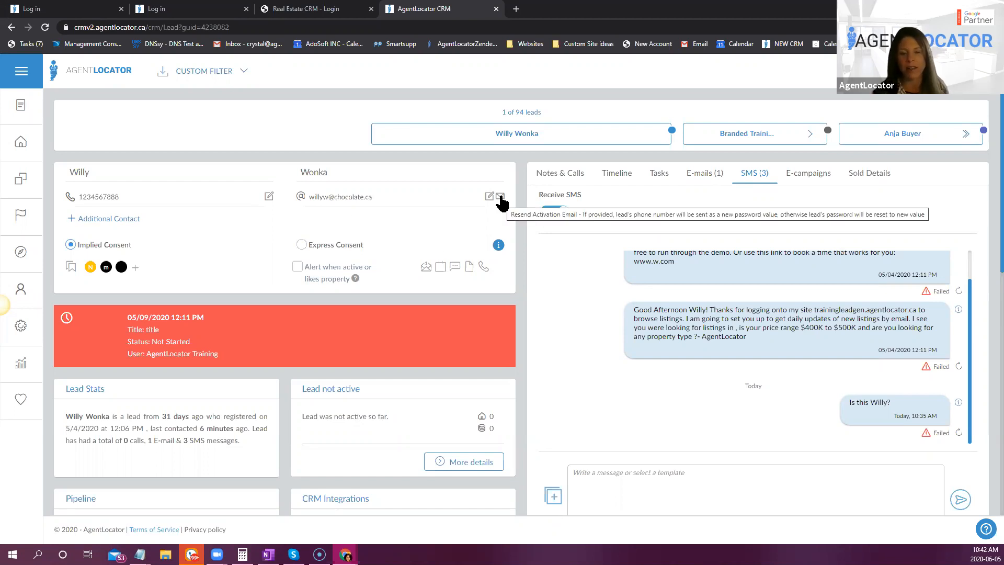
left_click(704, 174)
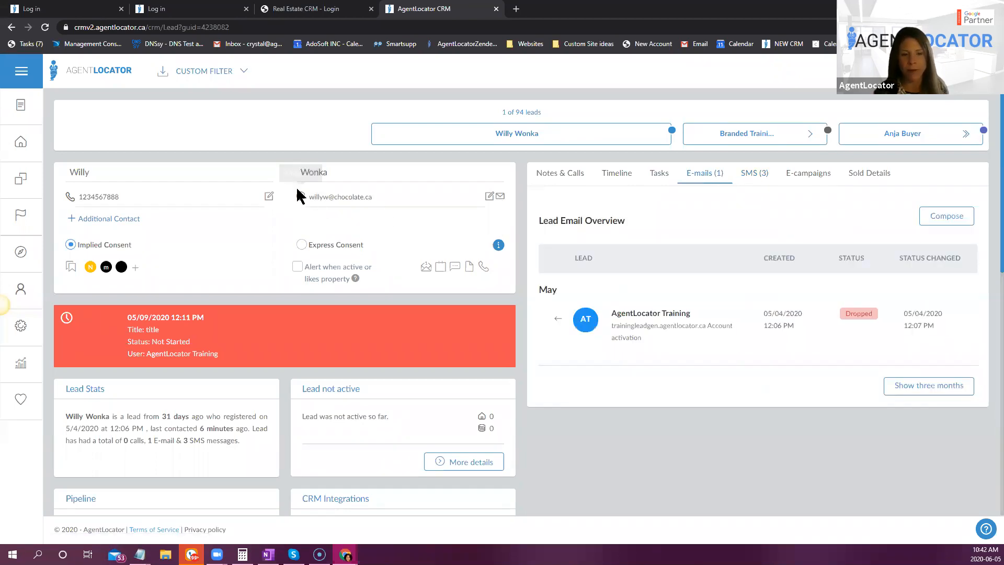
left_click(501, 198)
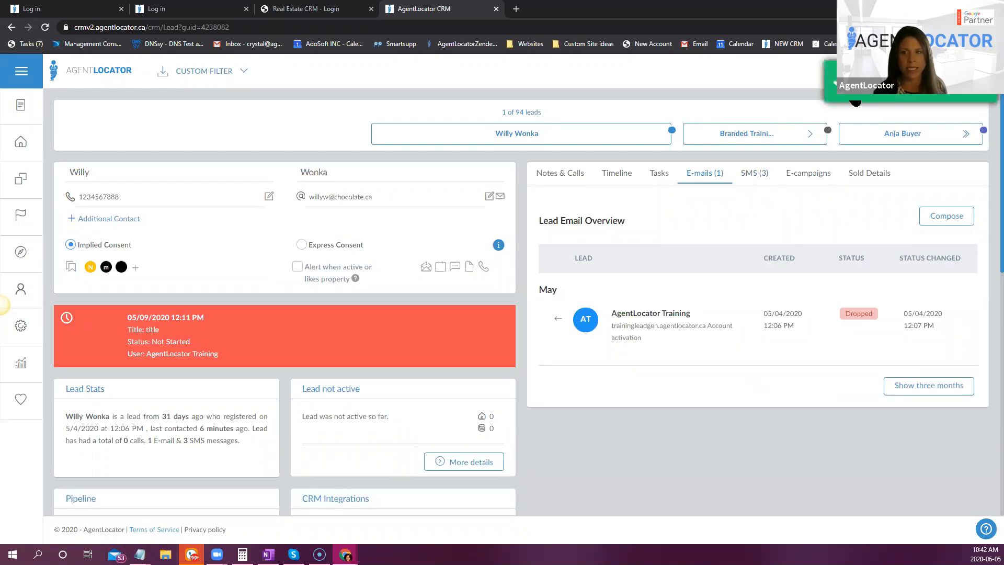
left_click(698, 172)
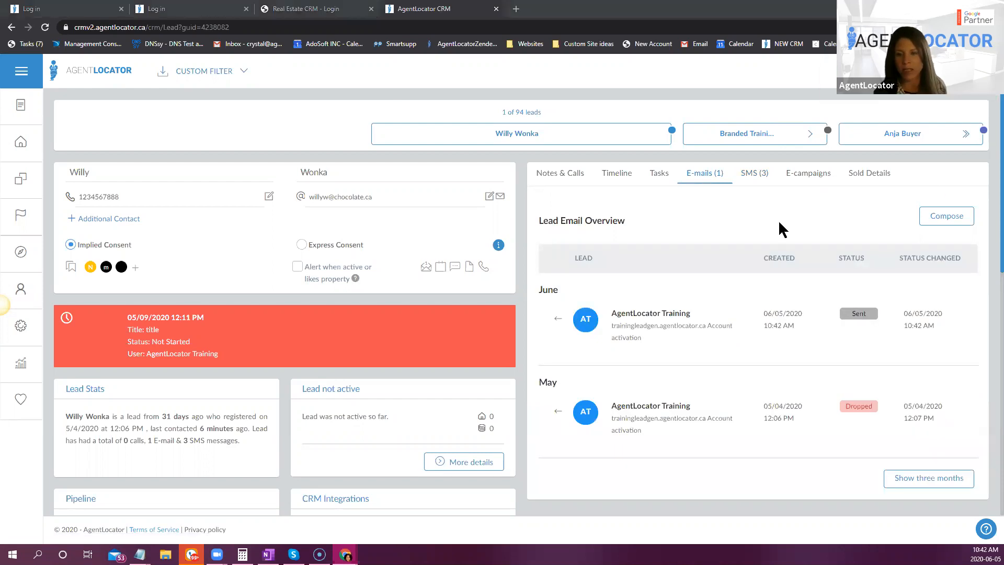
- Check the delivery status of the resent activation email and reload the lead's page
left_click(708, 175)
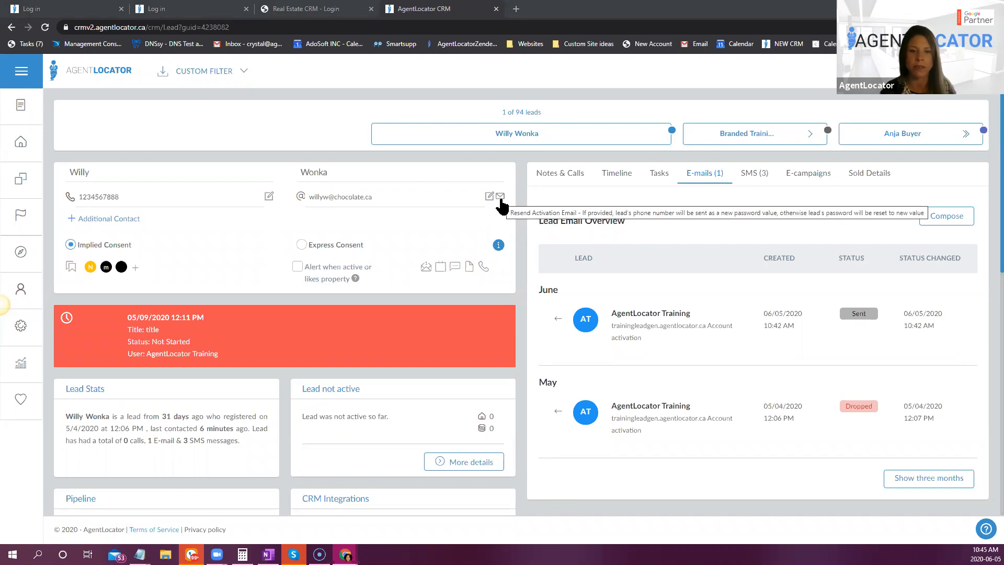
left_click(712, 182)
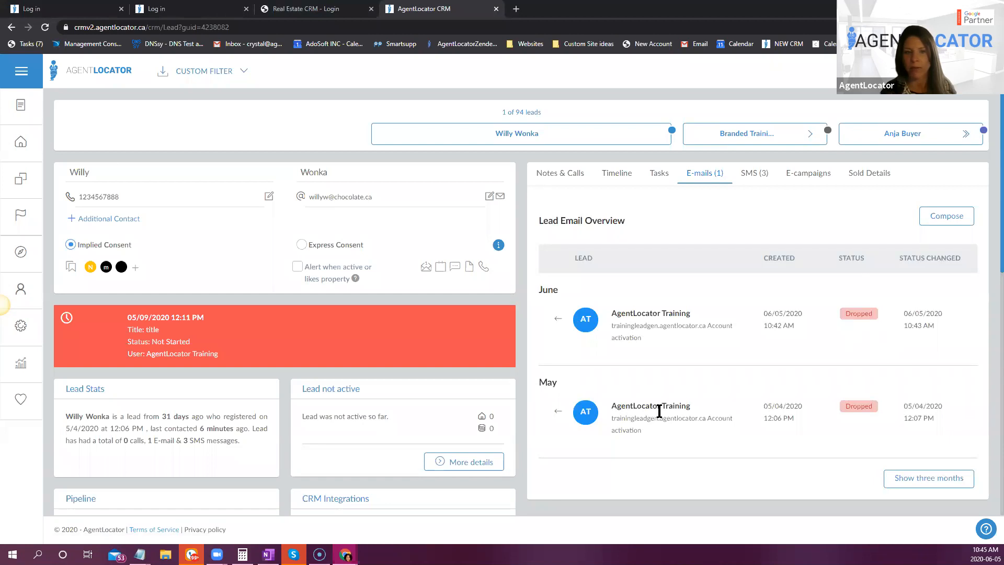
left_click(45, 27)
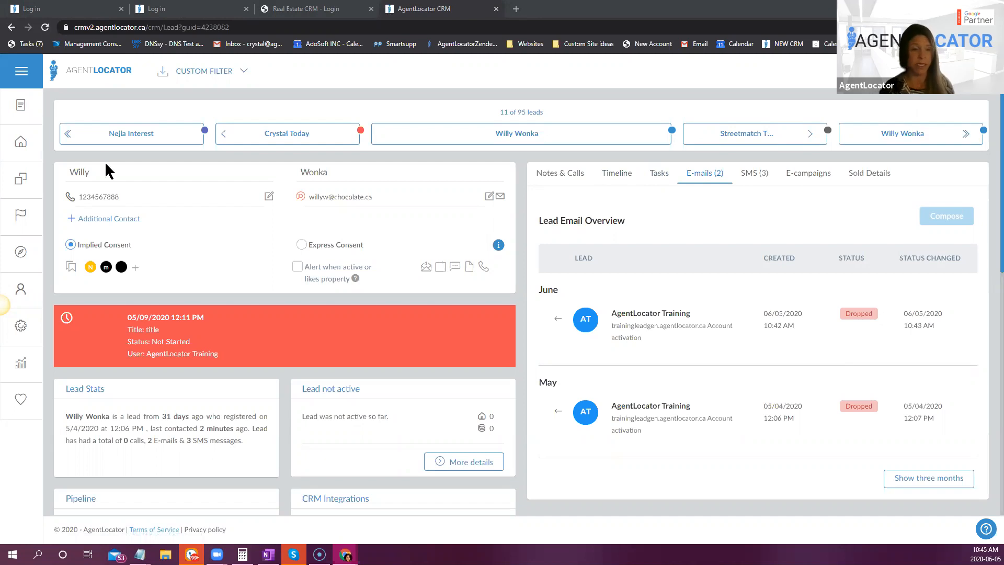
- Return to the leads list, view the company's user accounts and open the AgentLocator Training account's preferences
left_click(28, 147)
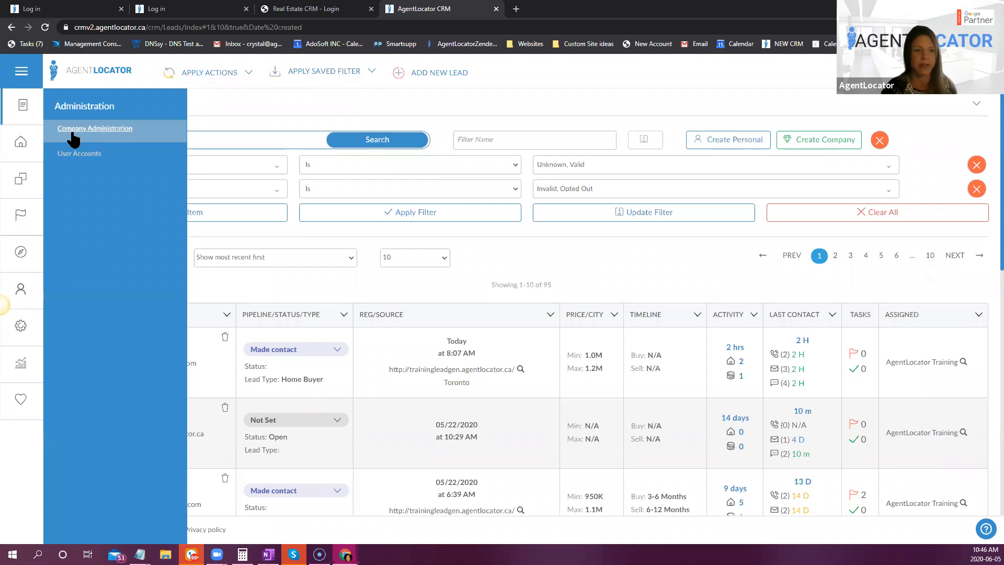
left_click(71, 156)
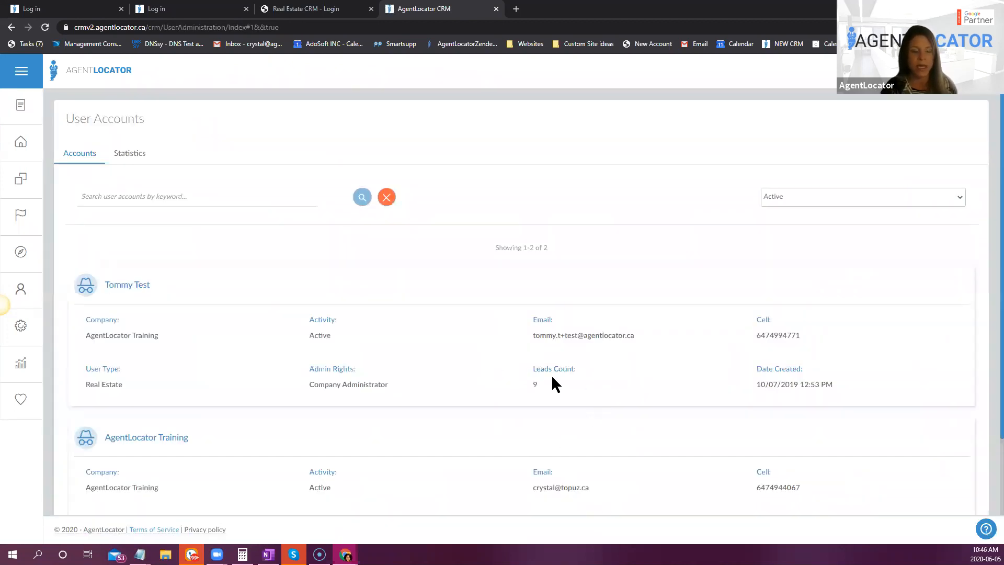
scroll(503, 388, "down", 2)
left_click(173, 350)
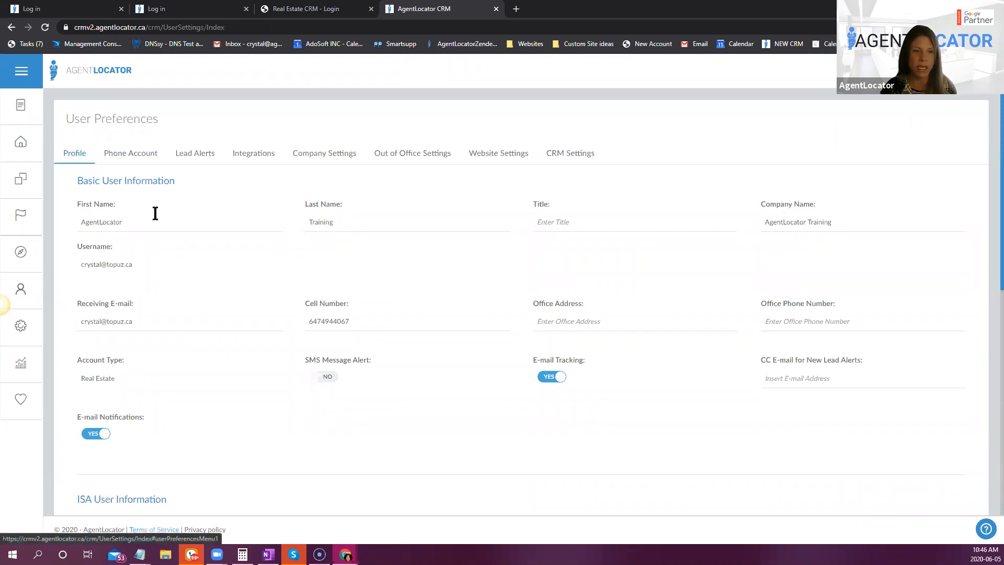
- Look through the Website Settings and CRM Settings in the user preferences
left_click(10, 103)
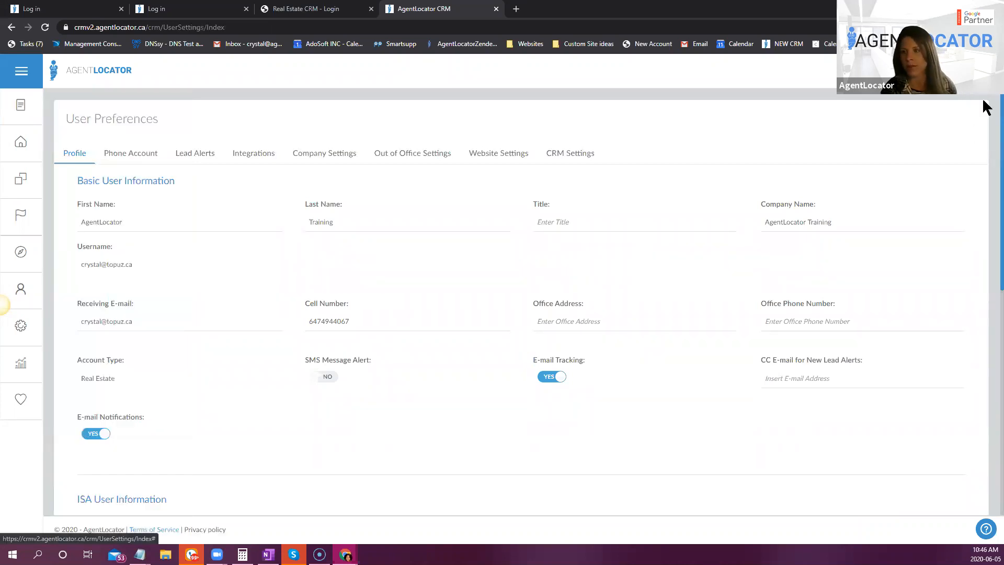
left_click(984, 73)
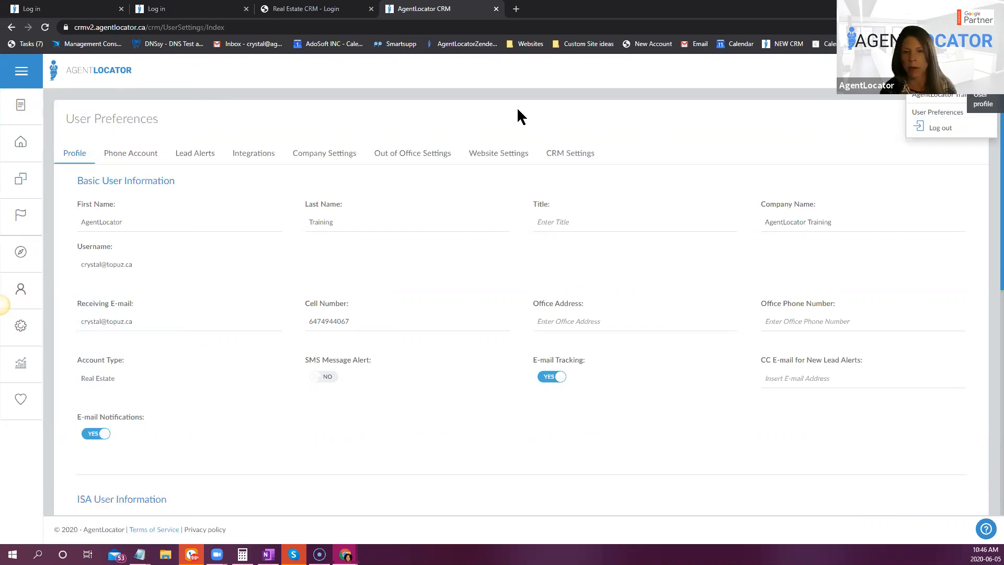
left_click(495, 157)
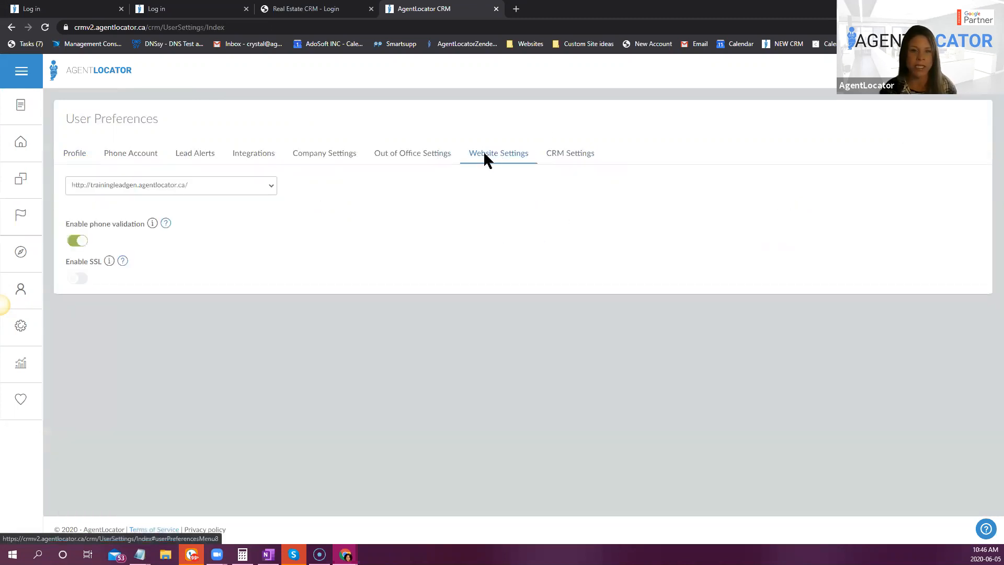
left_click(569, 155)
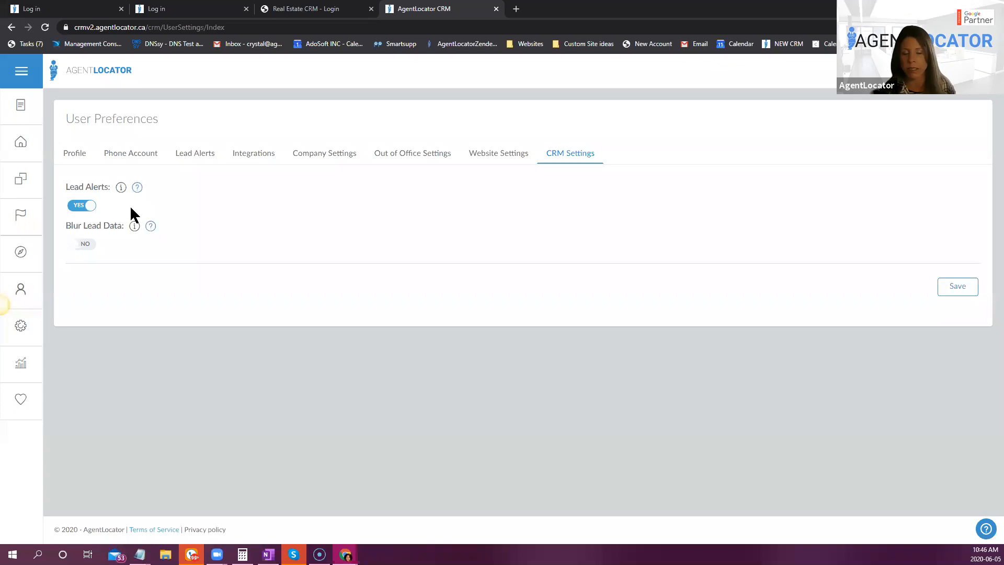
- Examine the Lead Alerts settings, including the choices for when leads become active and how the agent is notified
left_click(197, 163)
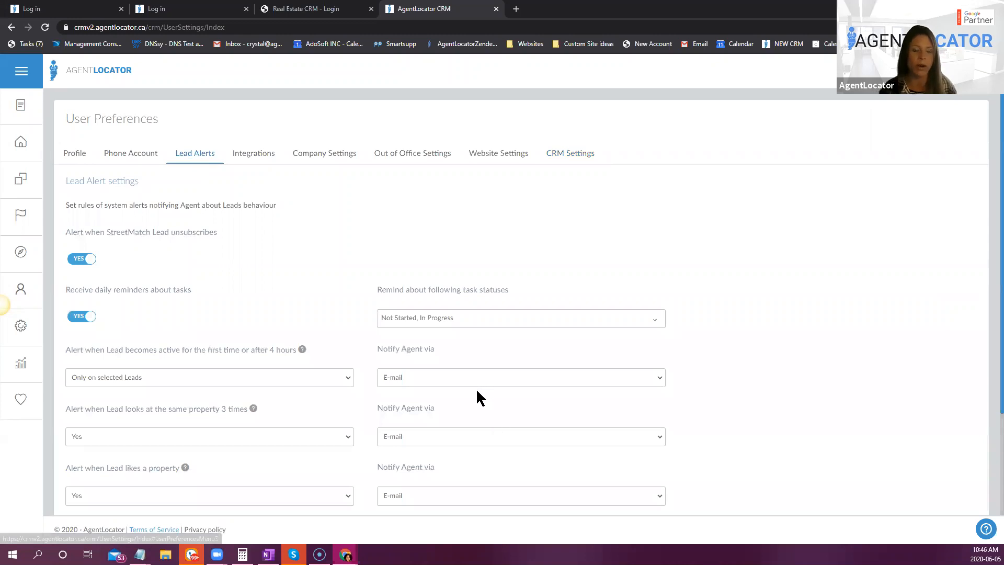
scroll(476, 389, "down", 3)
scroll(707, 314, "up", 2)
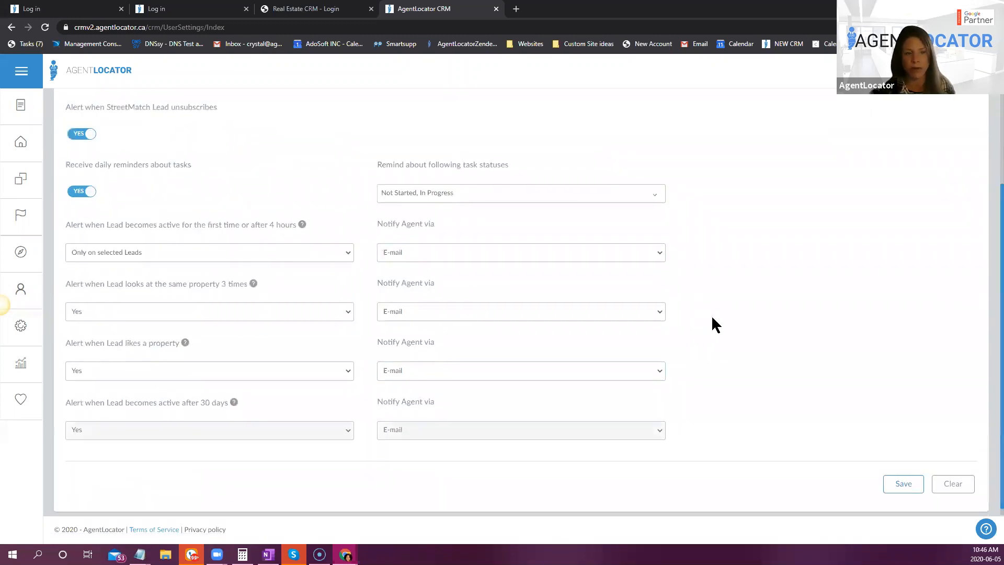
scroll(713, 394, "down", 1)
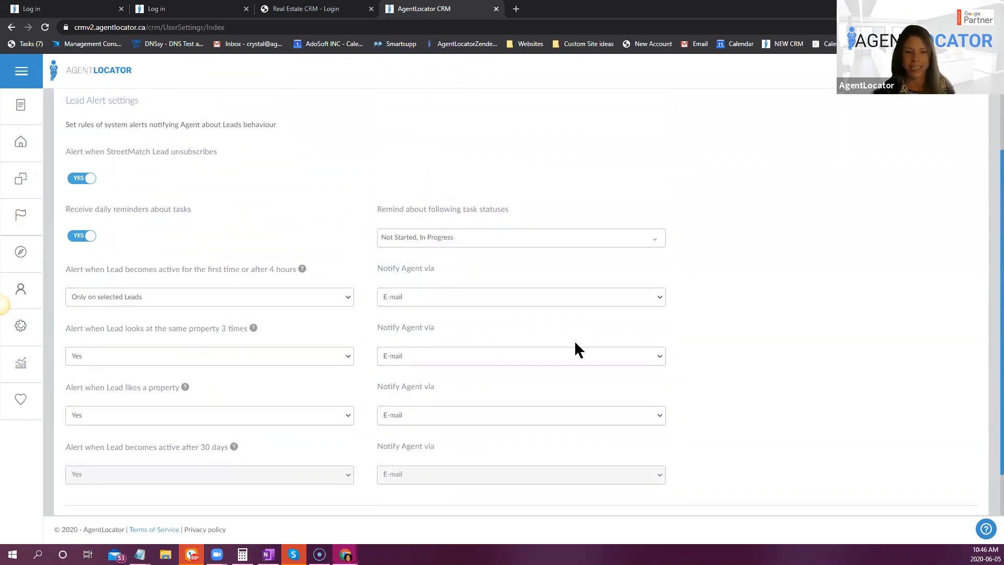
left_click(464, 297)
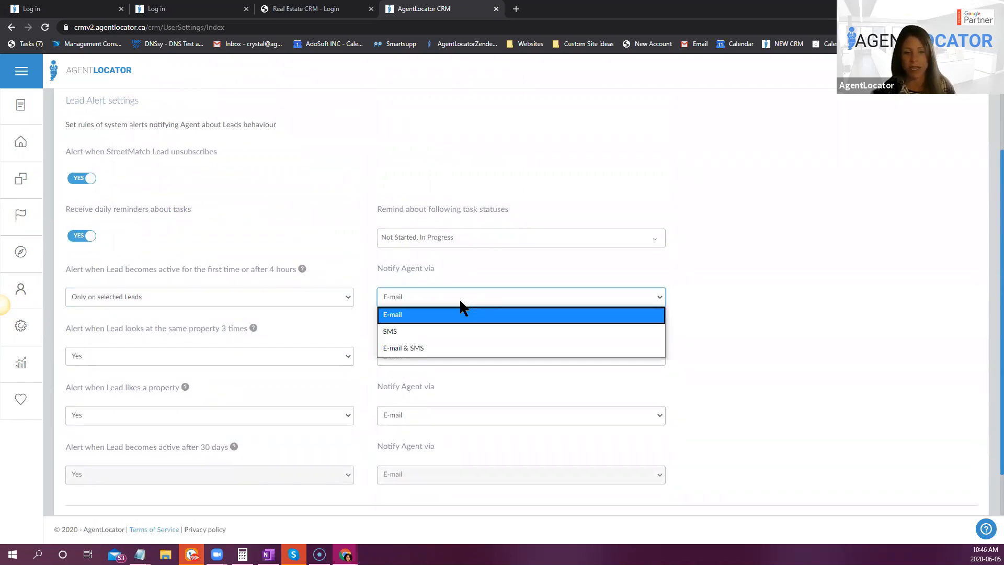
left_click(244, 294)
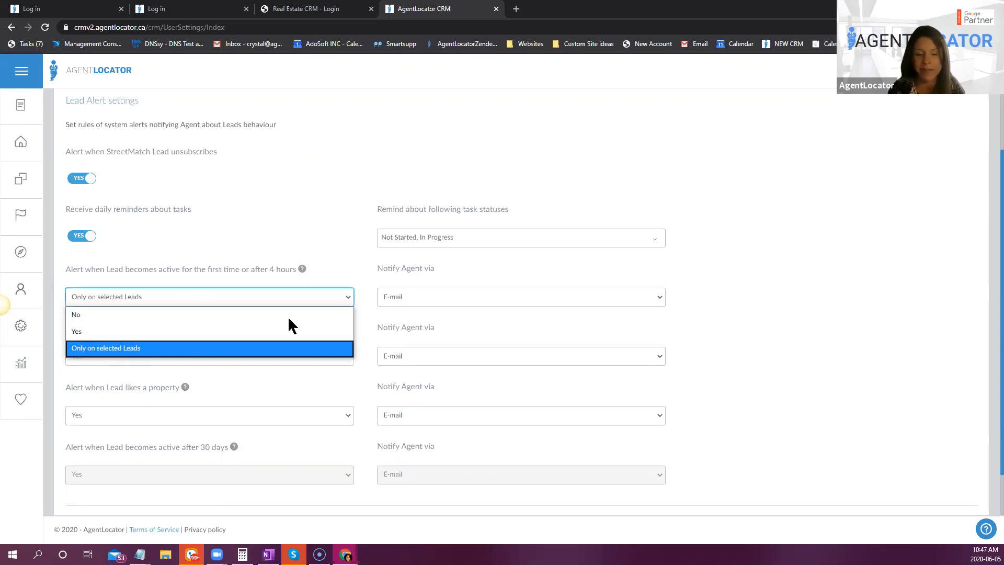
left_click(319, 223)
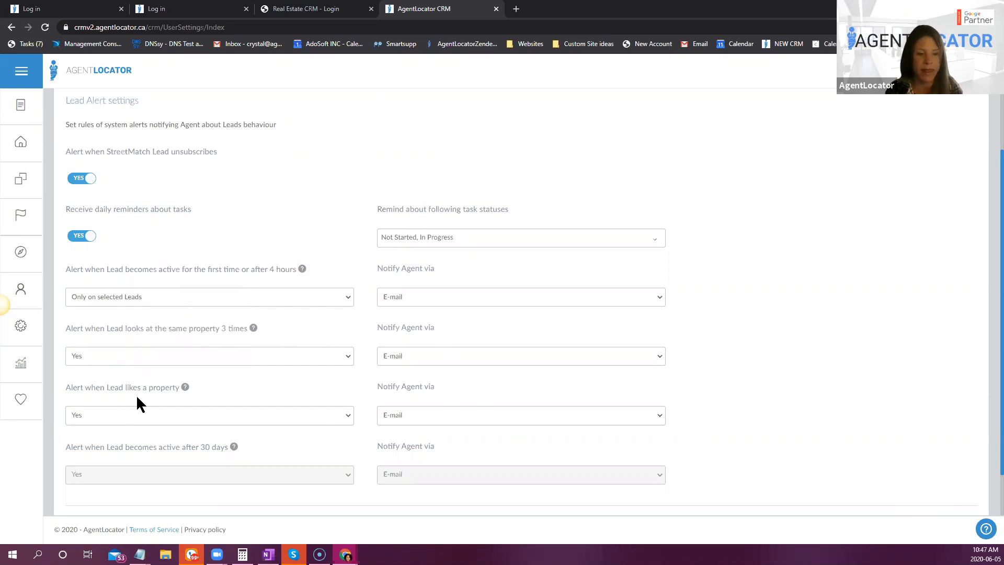
scroll(168, 434, "down", 1)
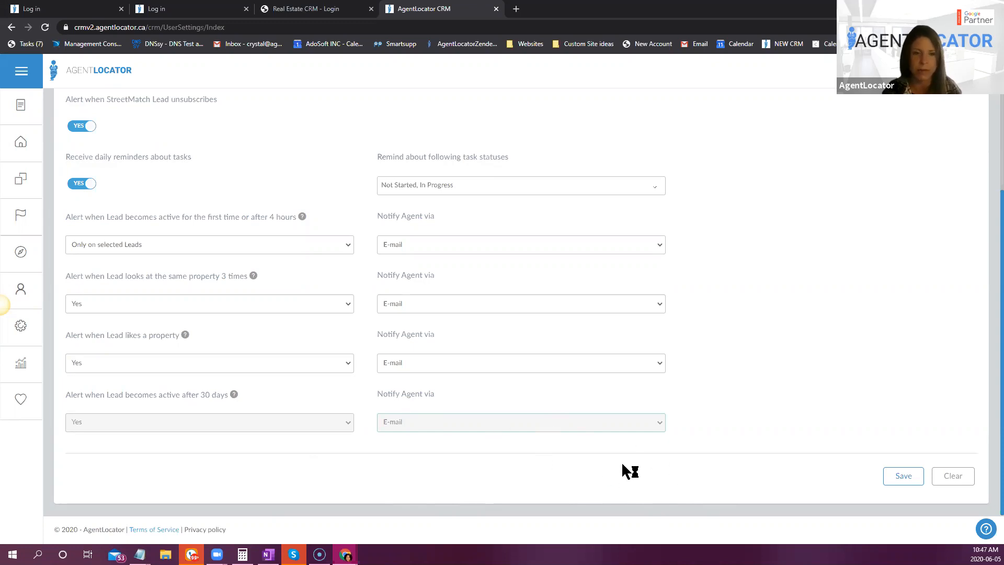
scroll(622, 457, "up", 2)
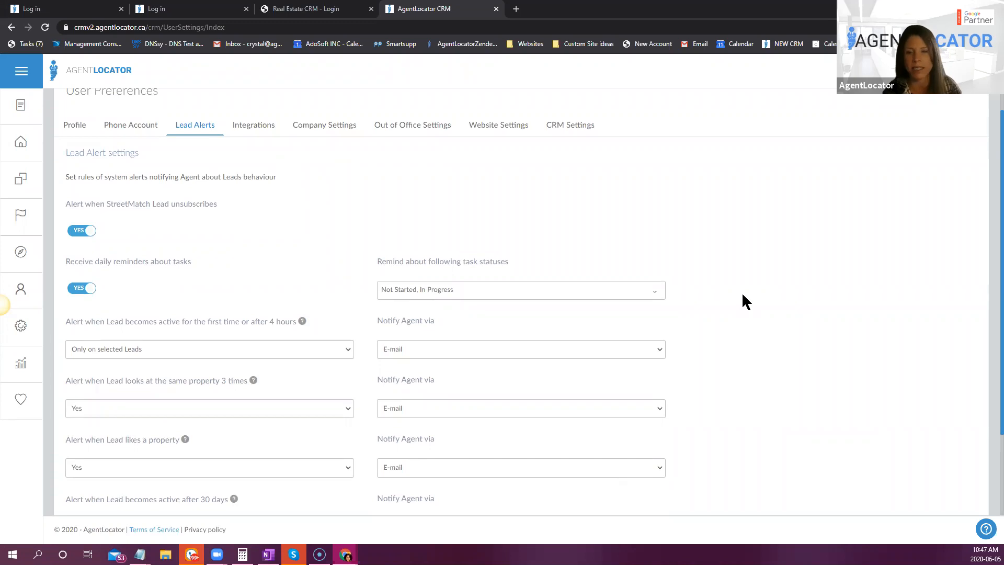
- Enable Blur Lead Data in the CRM Settings and save the preferences
left_click(562, 128)
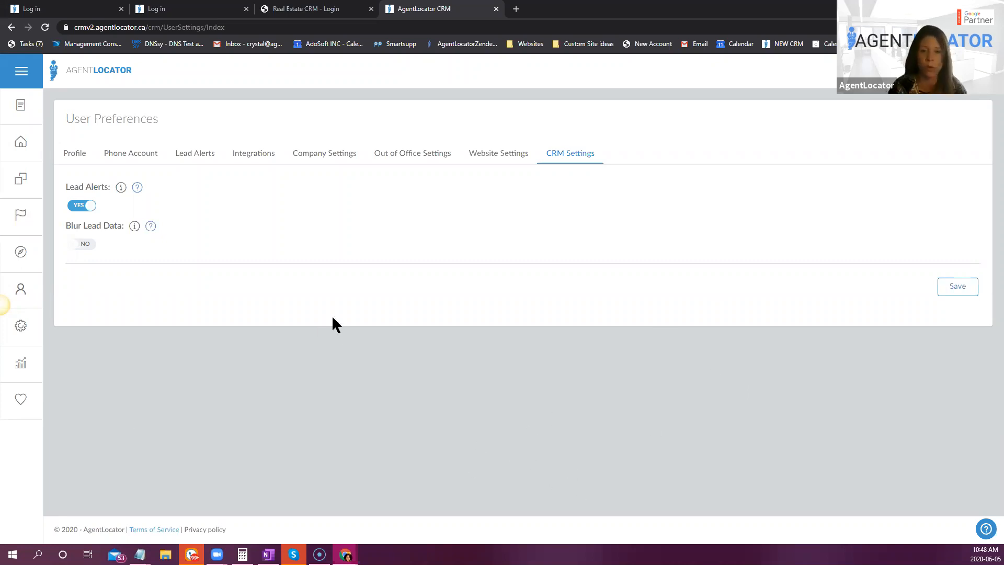
left_click(71, 250)
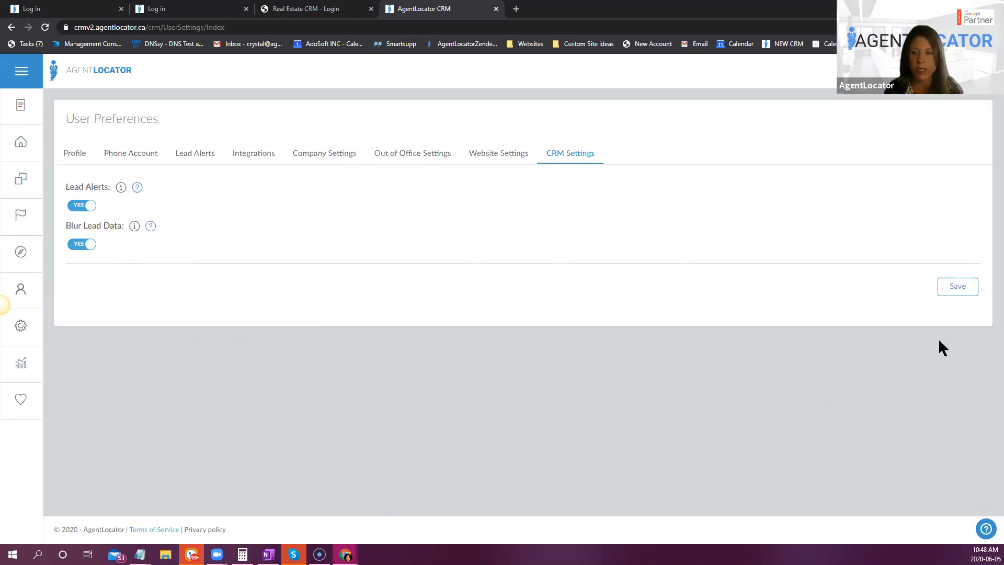
left_click(970, 285)
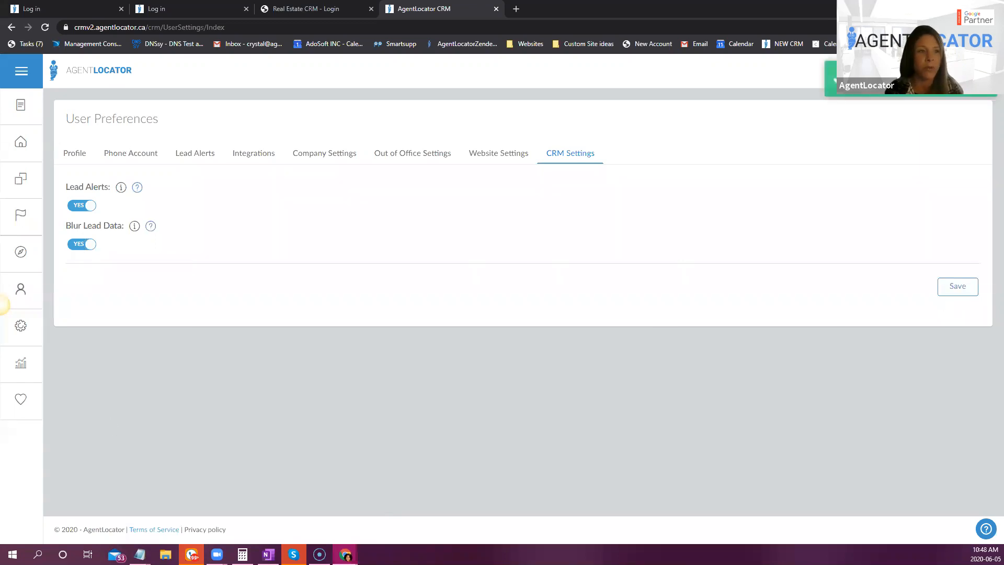
- Go to the leads list and apply the Blur all fields option to the lead data
left_click(20, 141)
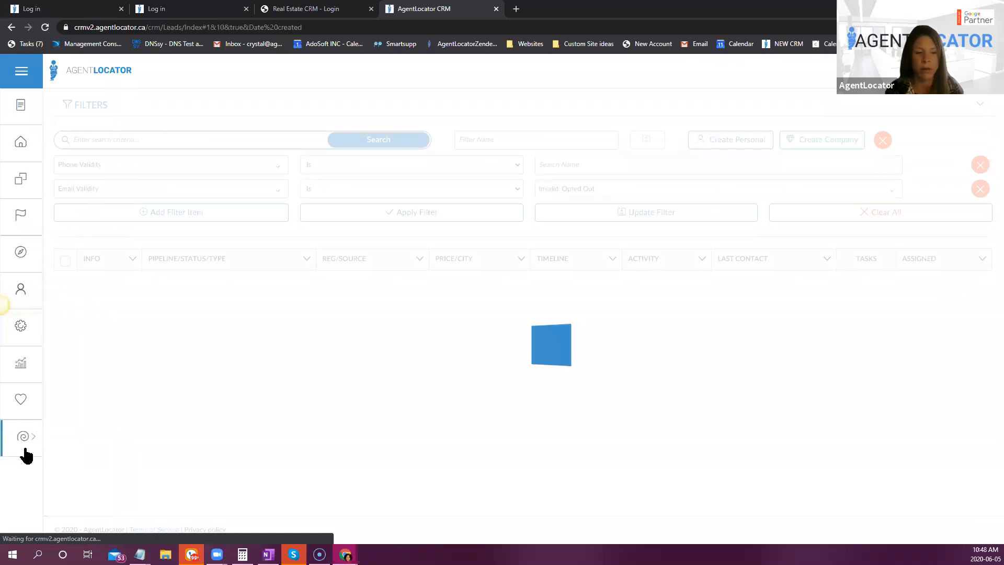
mouse_move(6, 449)
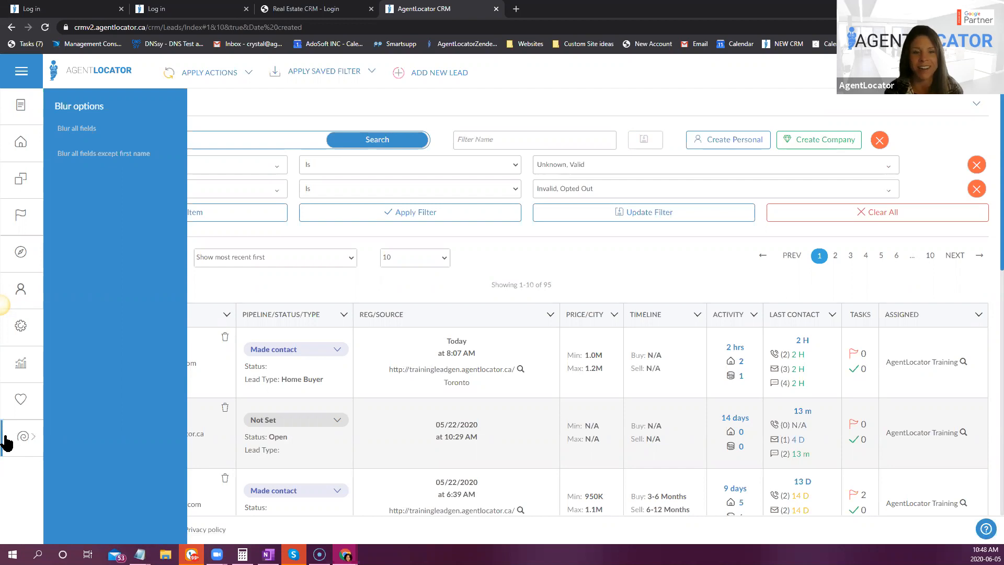
left_click(71, 129)
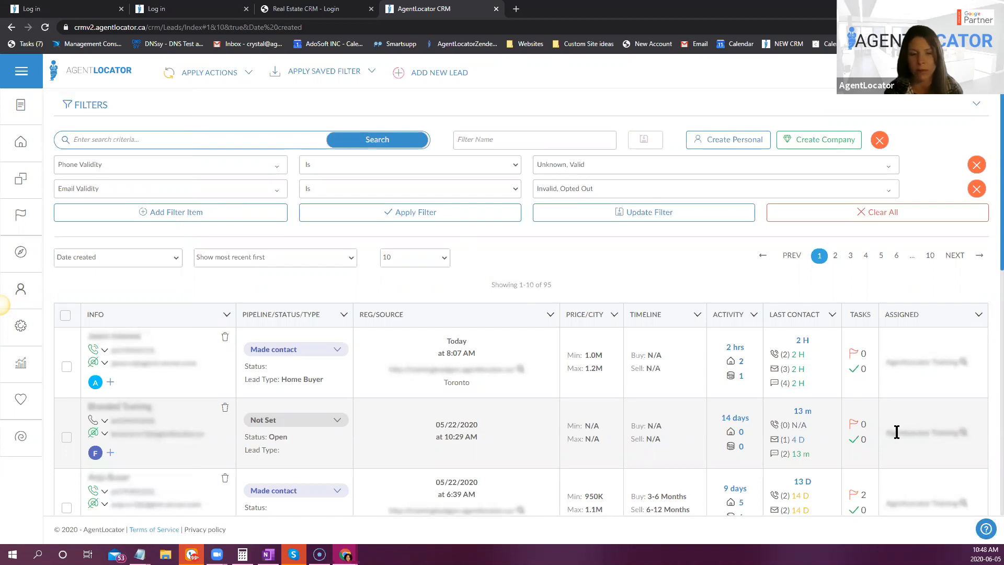
- Open the first lead in the list and examine how blurring applies to its contact details, emails, saved searches and map
left_click(118, 335)
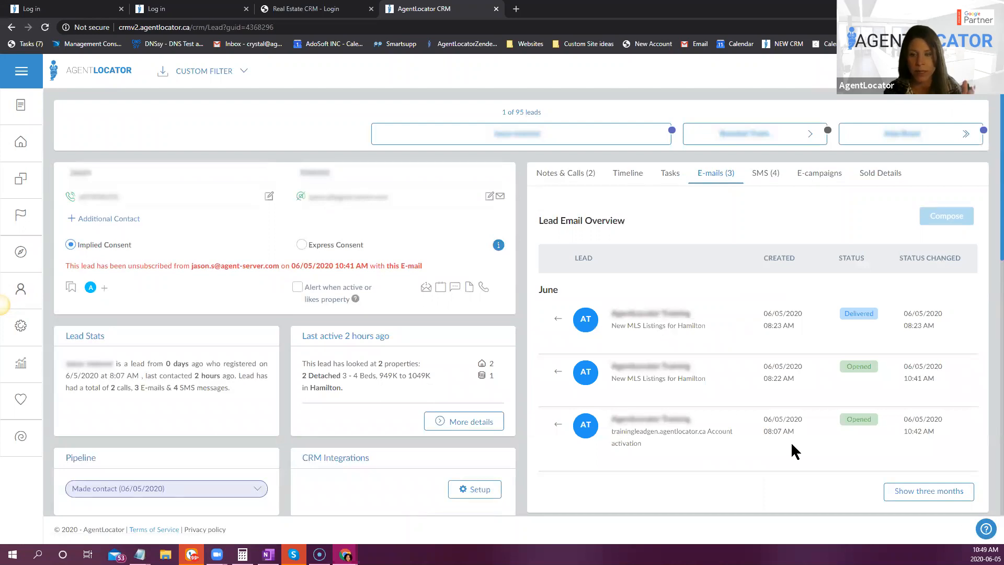
scroll(317, 379, "down", 3)
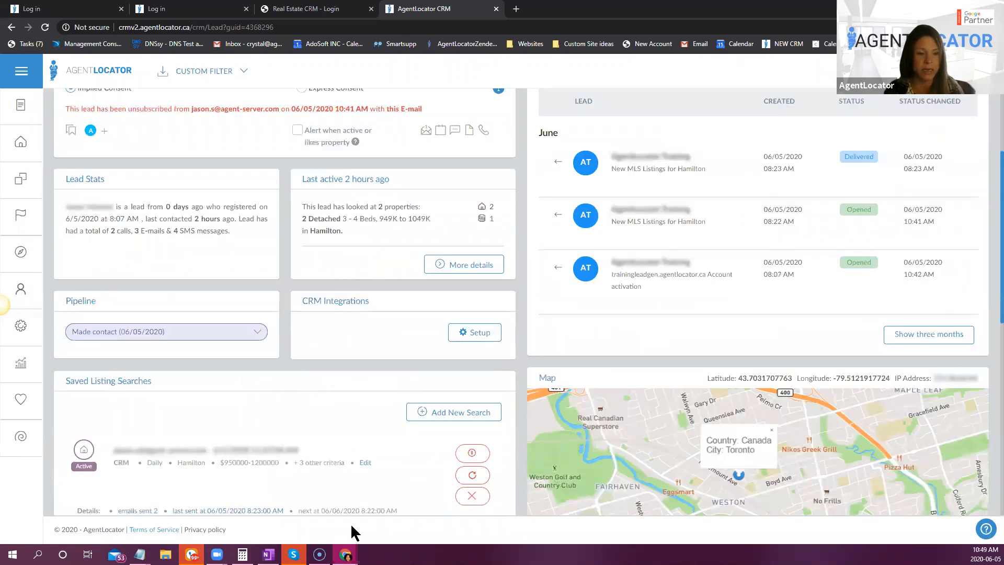
scroll(351, 523, "down", 5)
scroll(806, 262, "up", 1)
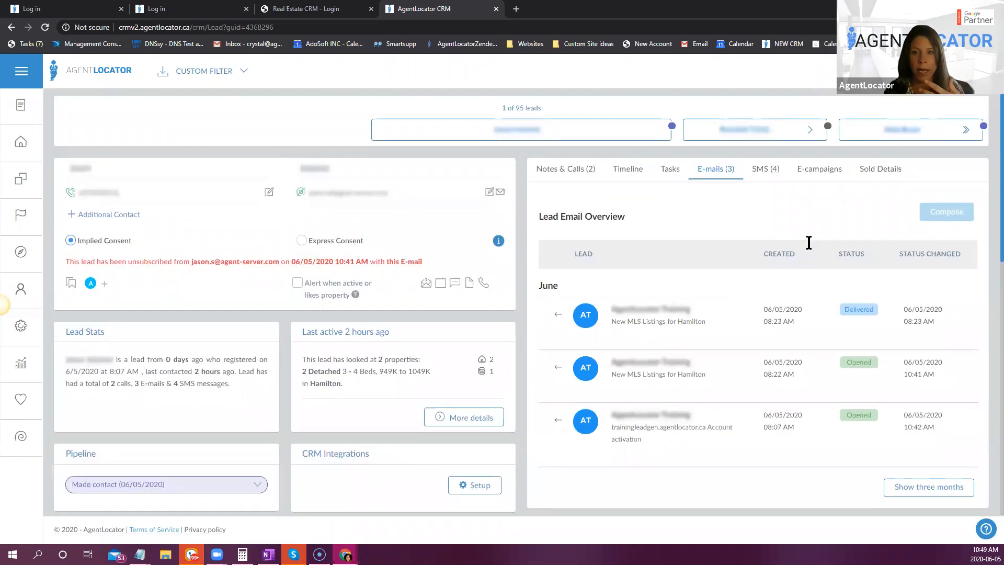
scroll(811, 246, "down", 1)
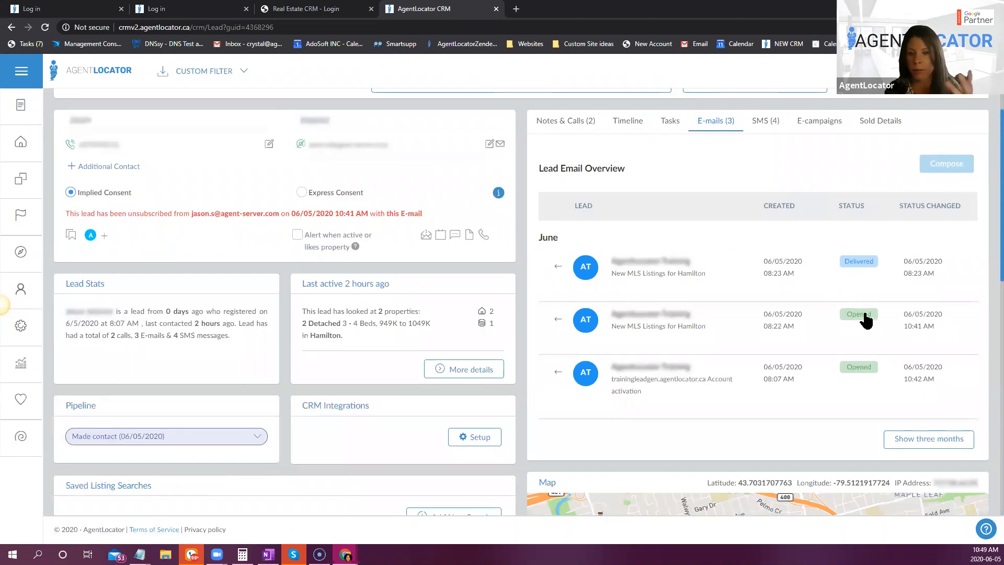
left_click(503, 374)
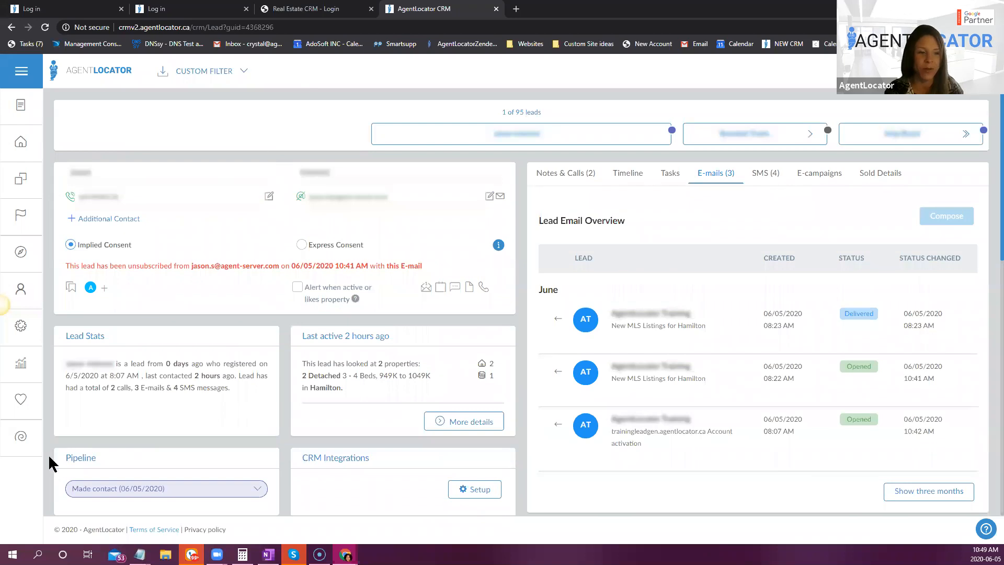
- Switch the blurring to all fields except first name and return to the leads list
left_click(31, 443)
left_click(77, 156)
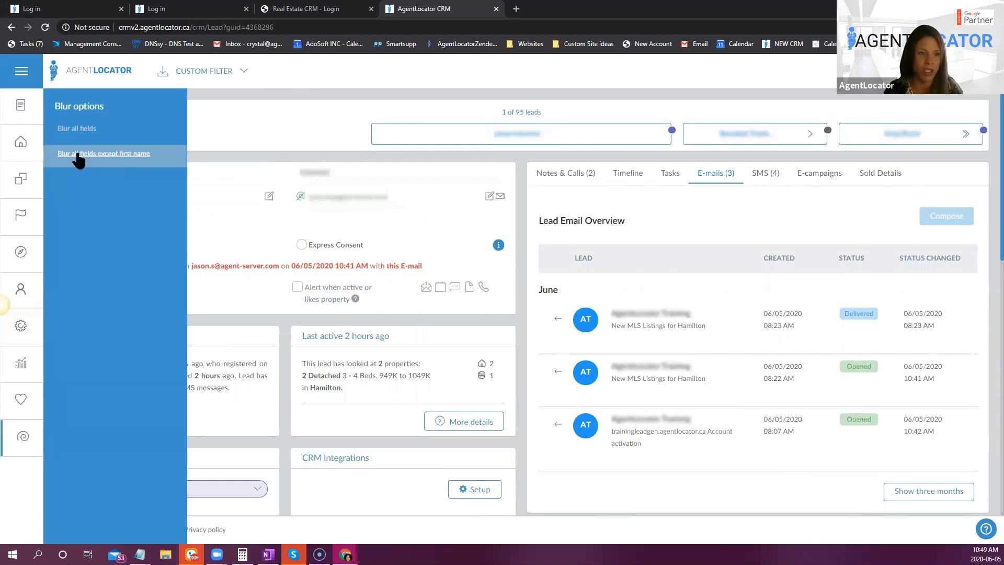
left_click(714, 488)
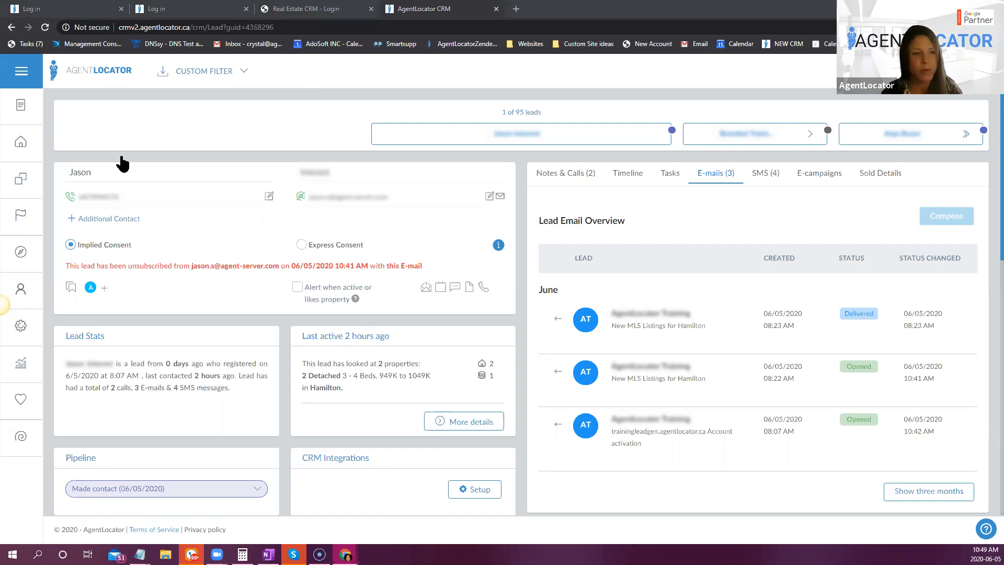
left_click(35, 152)
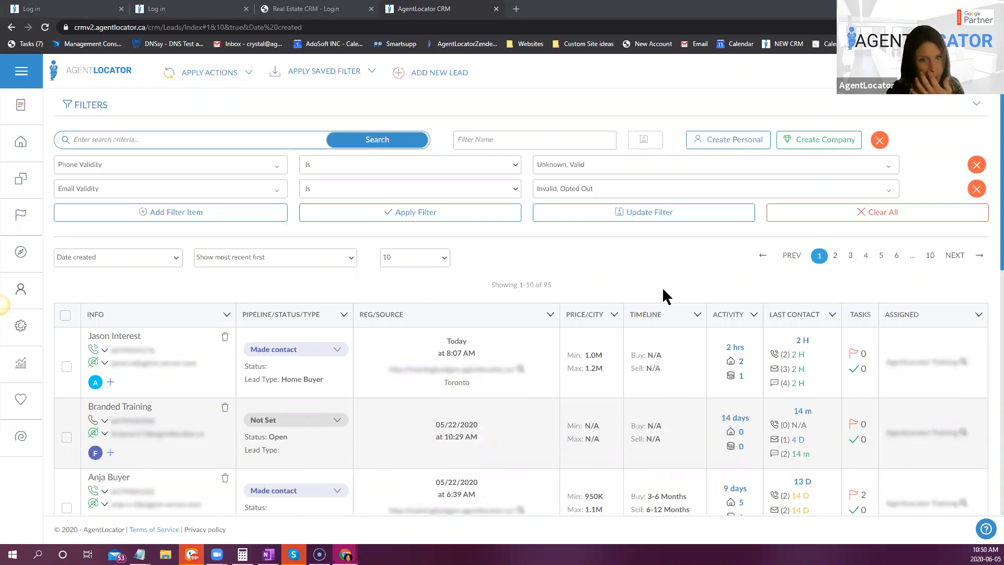
- Blur all fields in the leads list, and turn off both blur options to show the full lead data
left_click(22, 436)
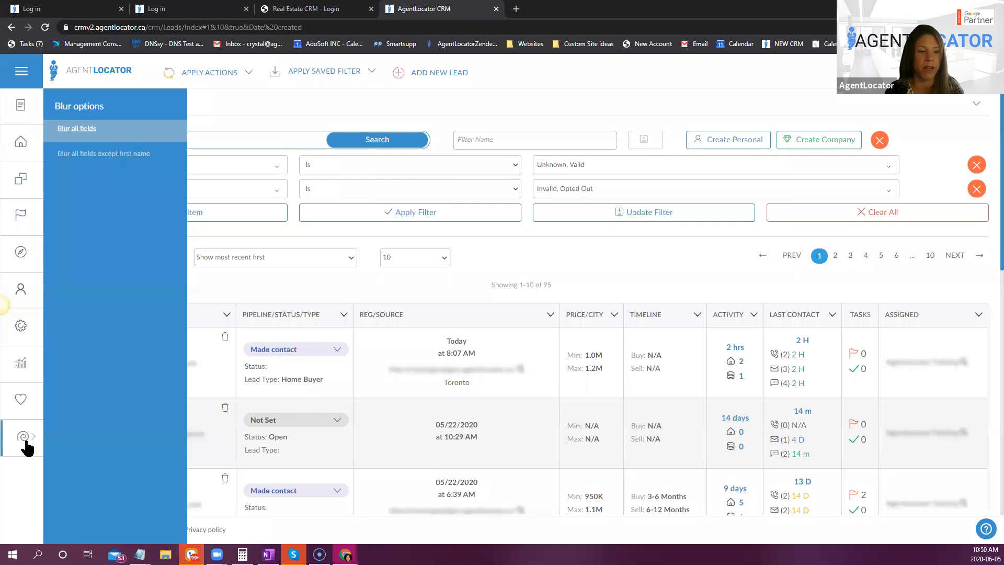
left_click(283, 278)
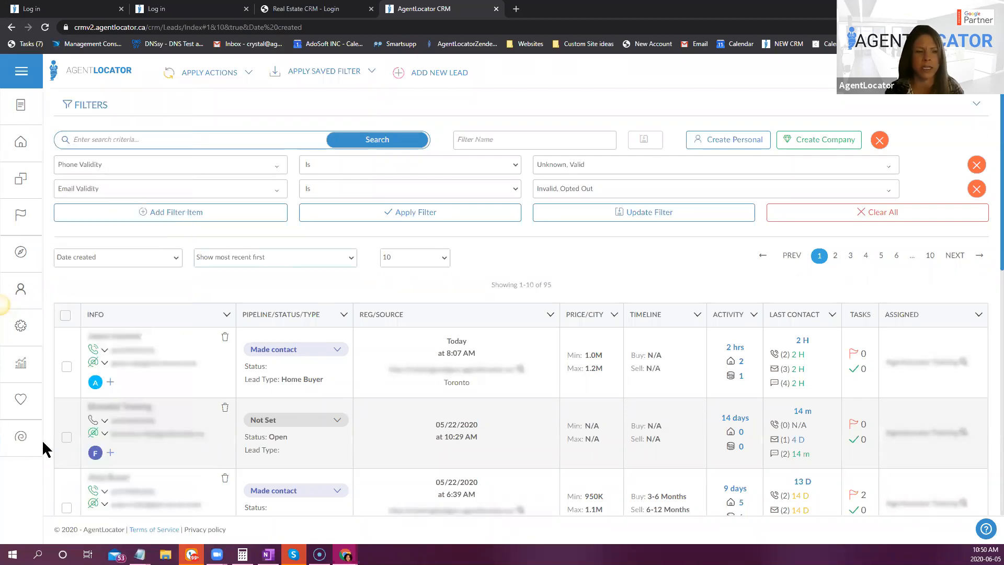
left_click(22, 446)
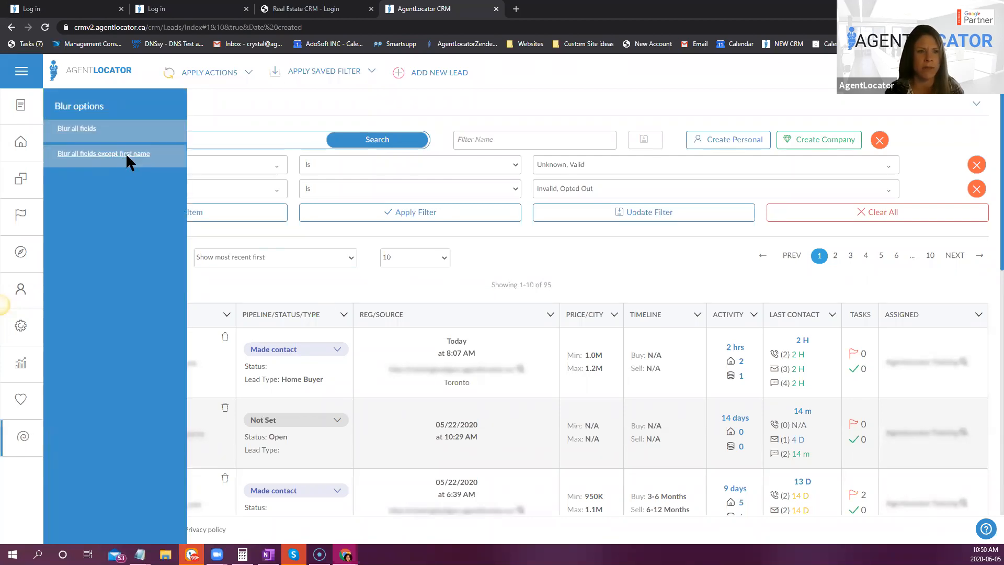
left_click(87, 156)
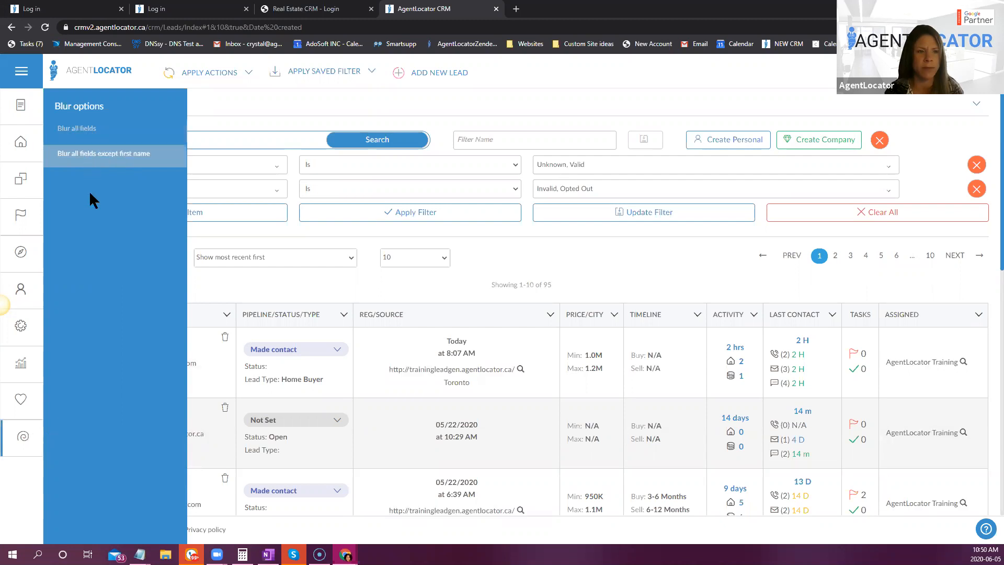
left_click(296, 280)
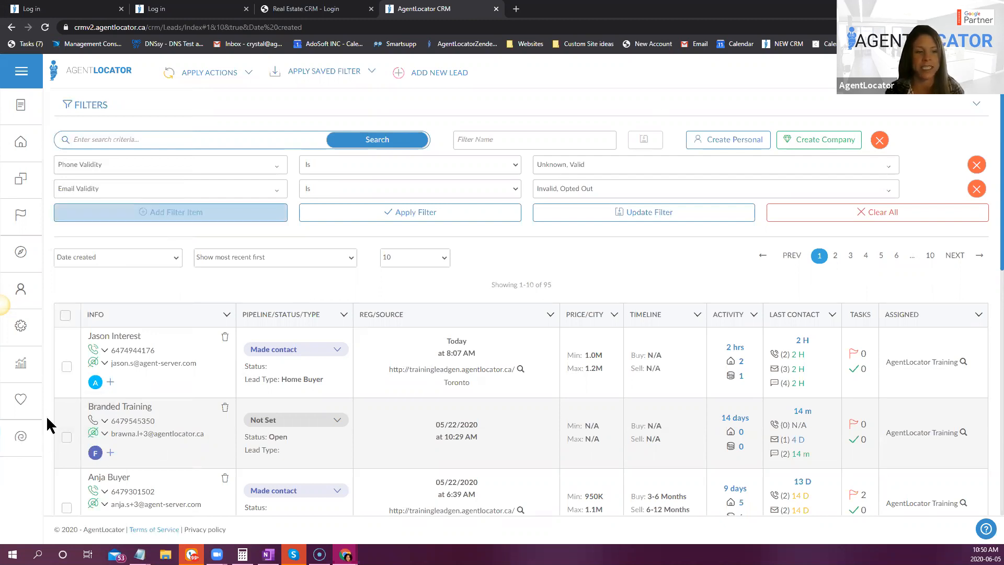
- Try the Blur all fields option on the leads list and turn it back off
left_click(21, 436)
left_click(95, 138)
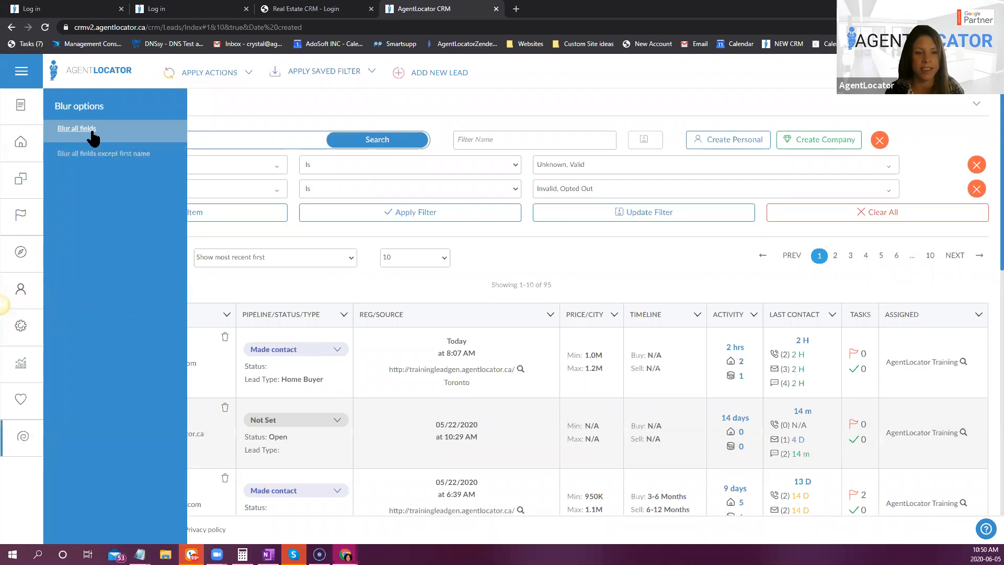
left_click(93, 137)
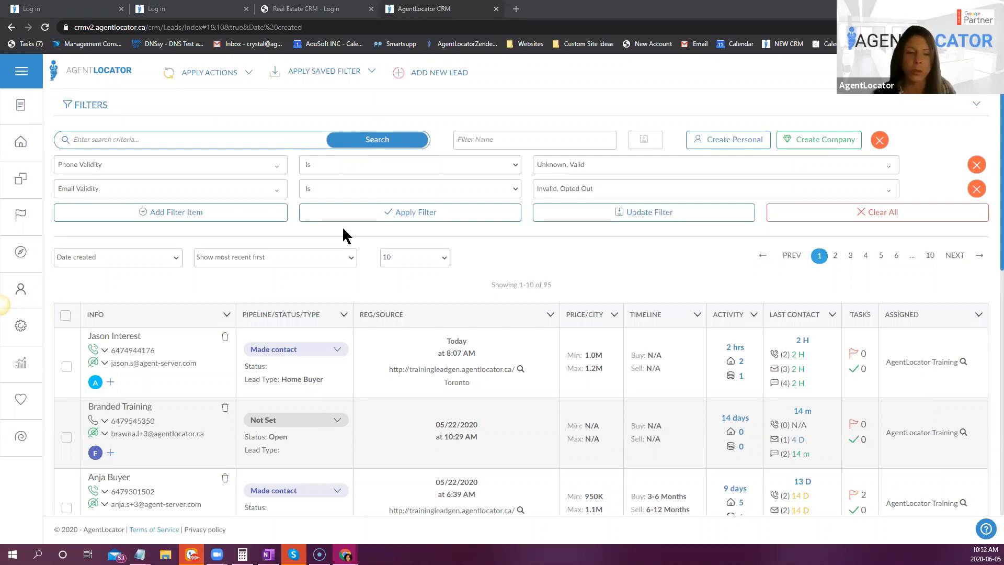
- Open the first lead's record again and review its notes and calls history
left_click(126, 337)
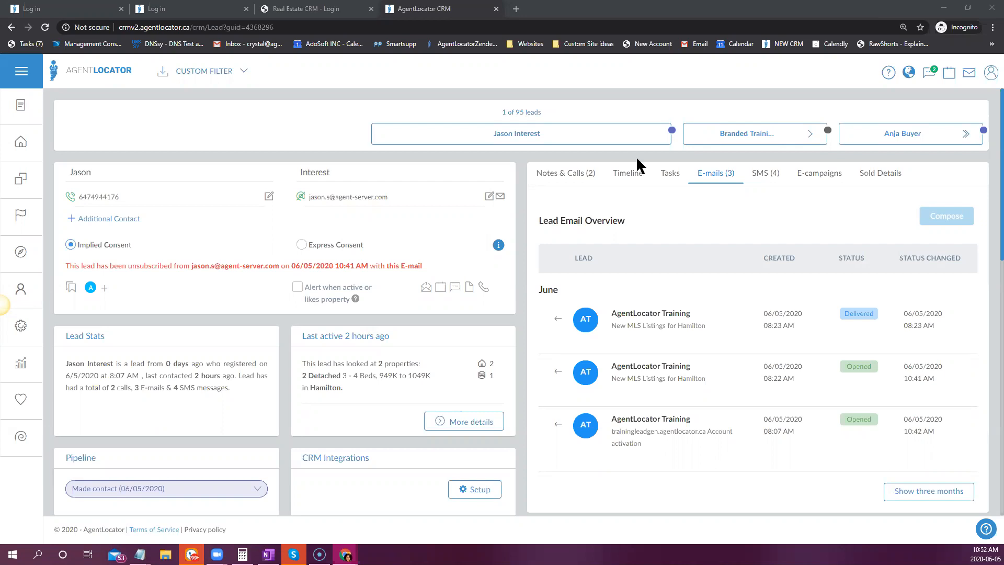
left_click(554, 173)
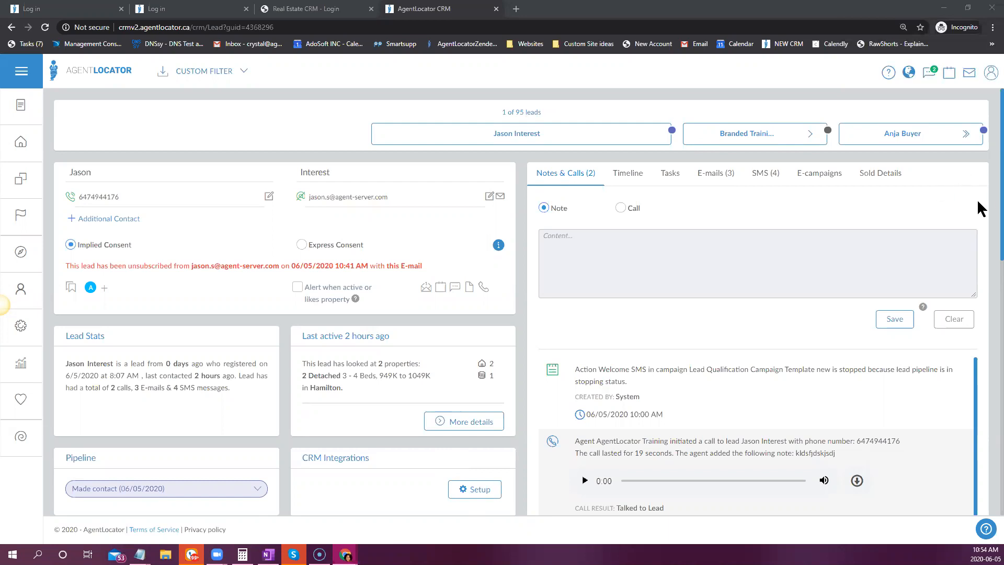
scroll(361, 366, "down", 3)
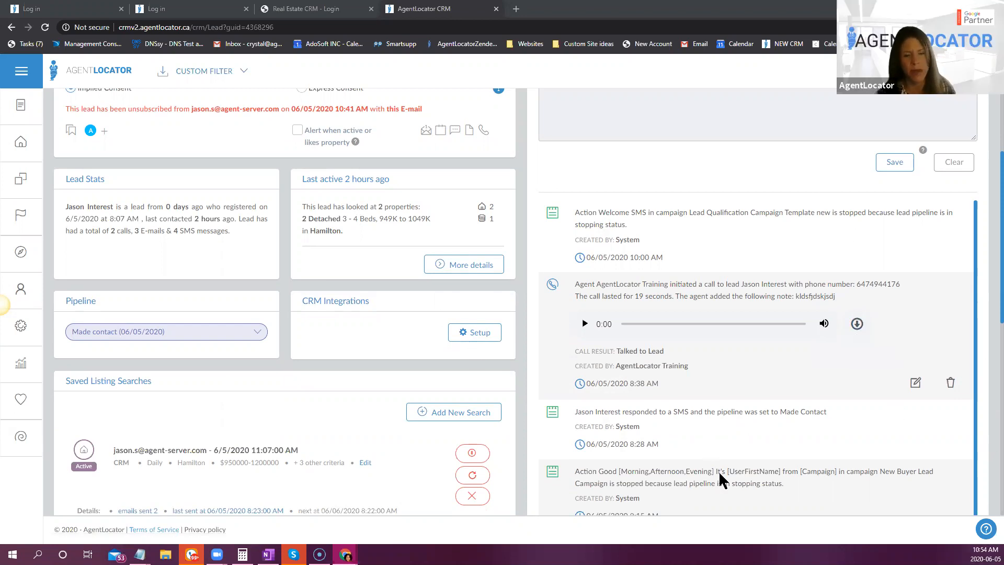
scroll(722, 480, "up", 3)
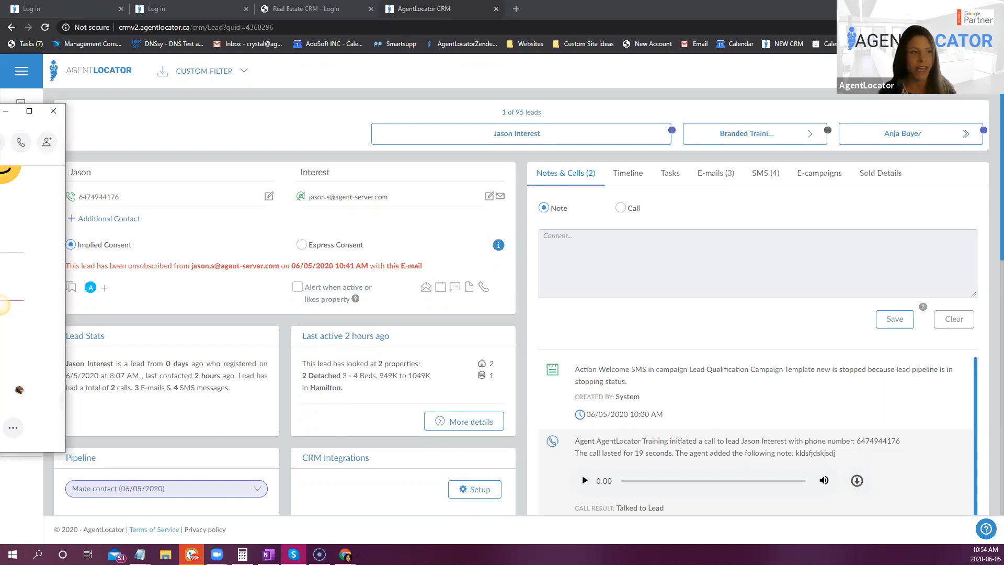
left_click(116, 461)
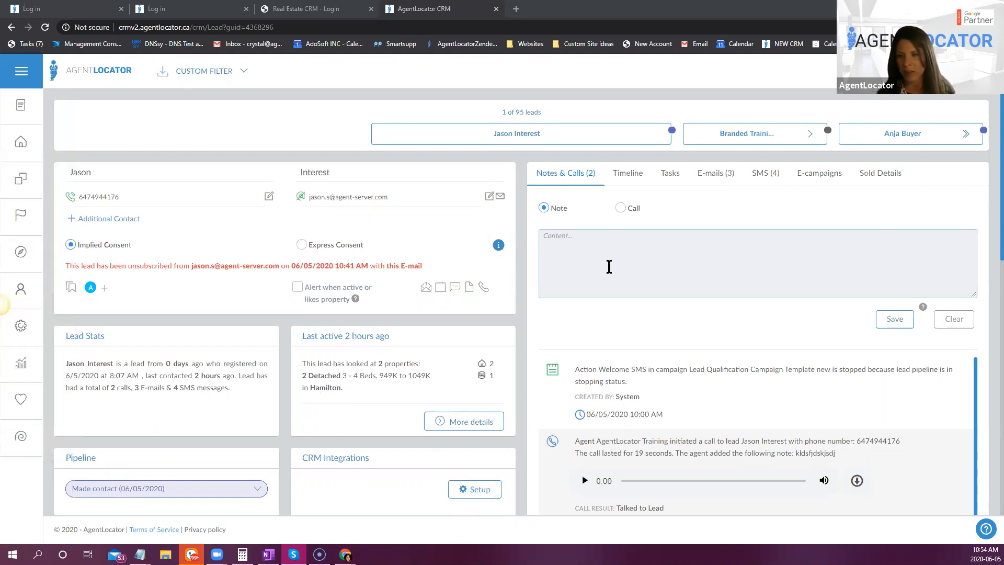